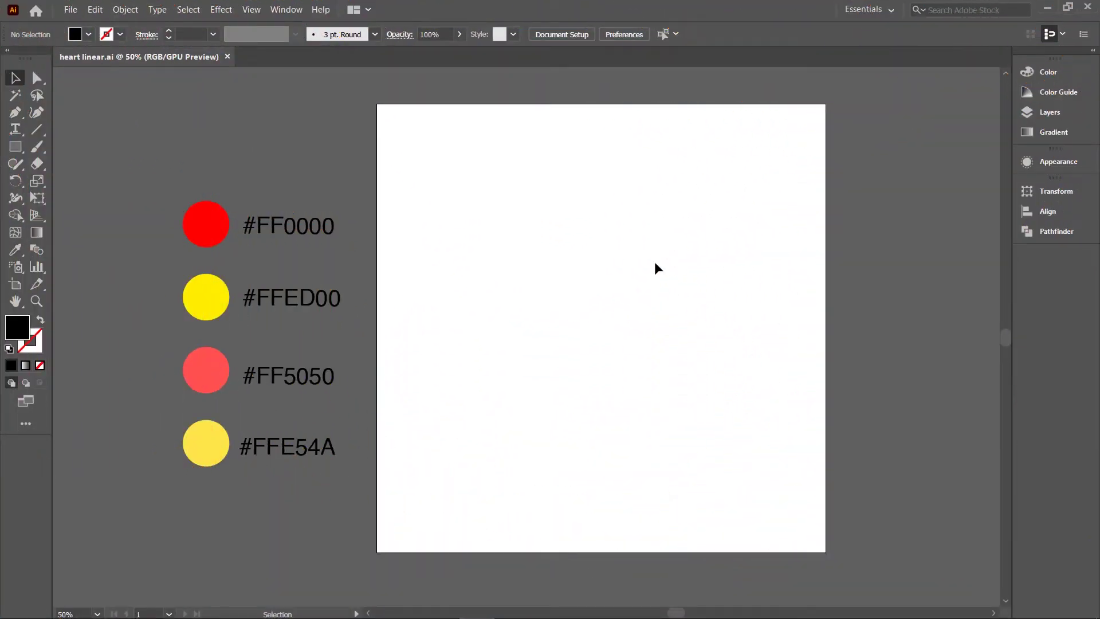
Step: Draw a tall black rectangle and paste a duplicate of it
left_click(17, 147)
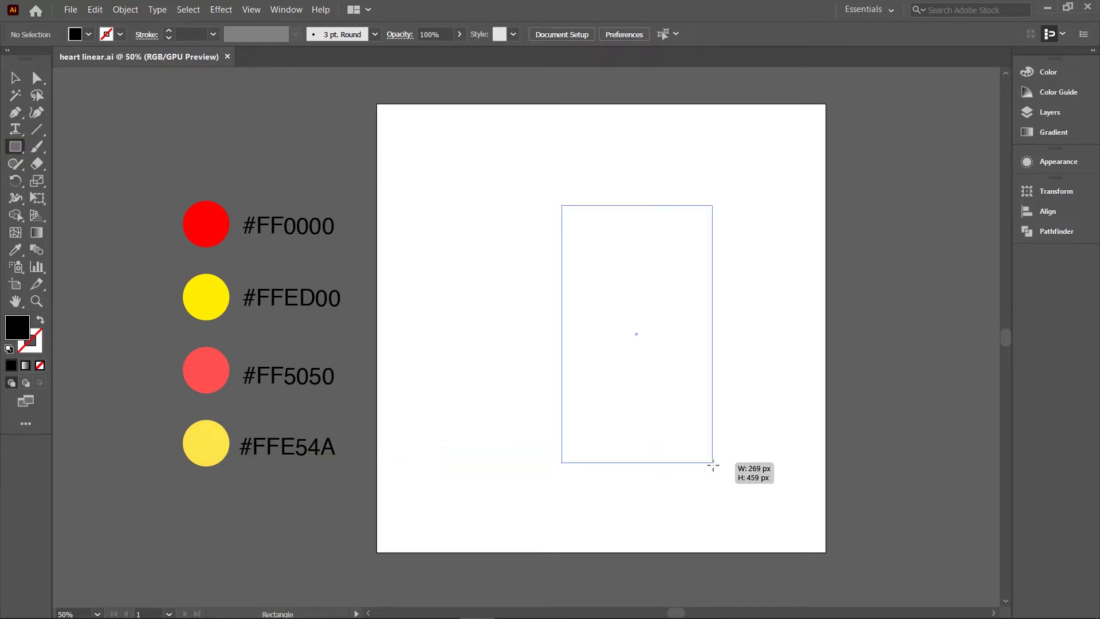
left_click_drag(561, 205, 725, 470)
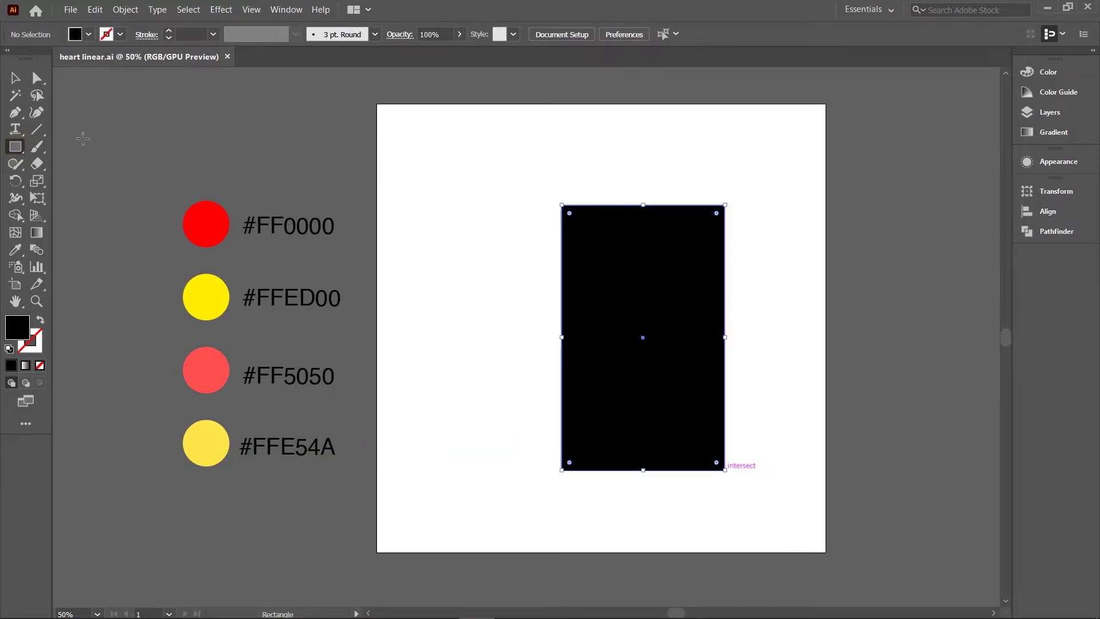
left_click(16, 78)
left_click(95, 10)
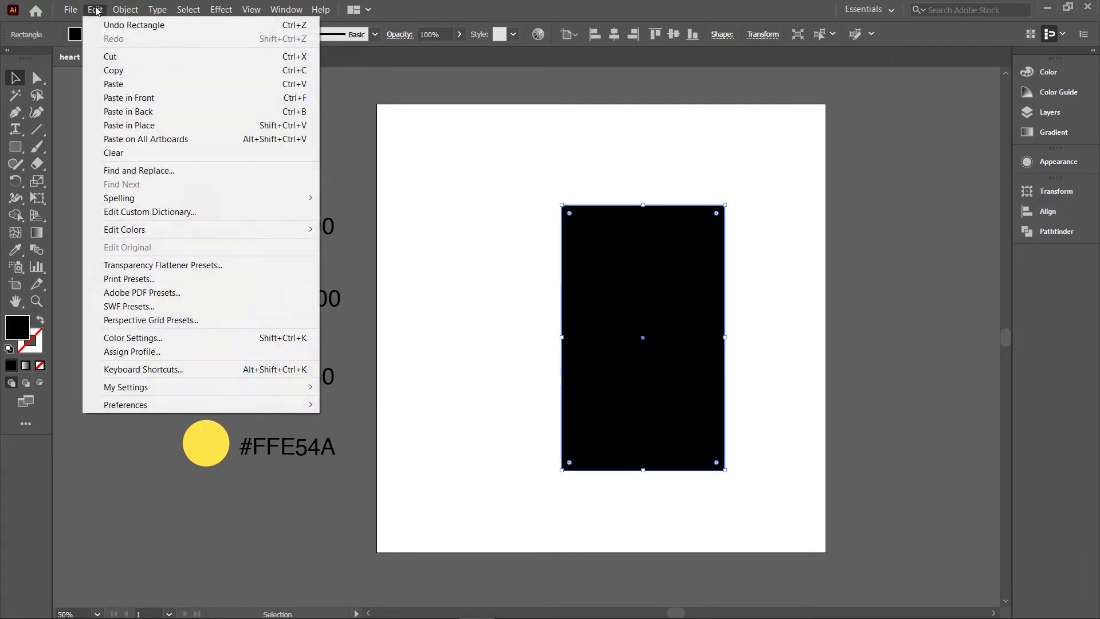
left_click(111, 70)
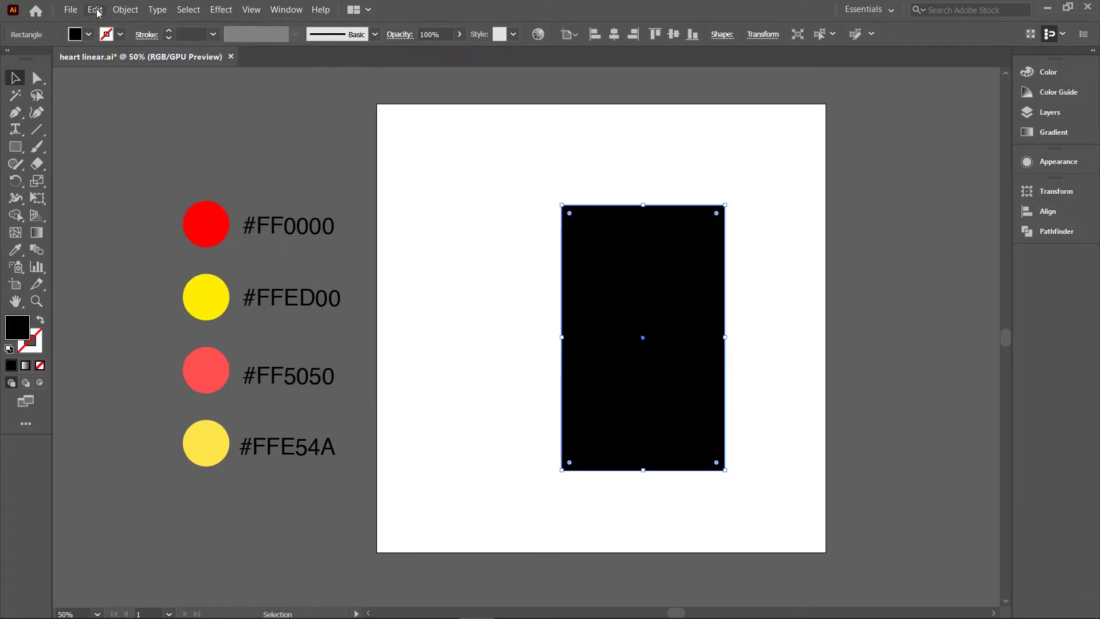
left_click(95, 10)
left_click(111, 84)
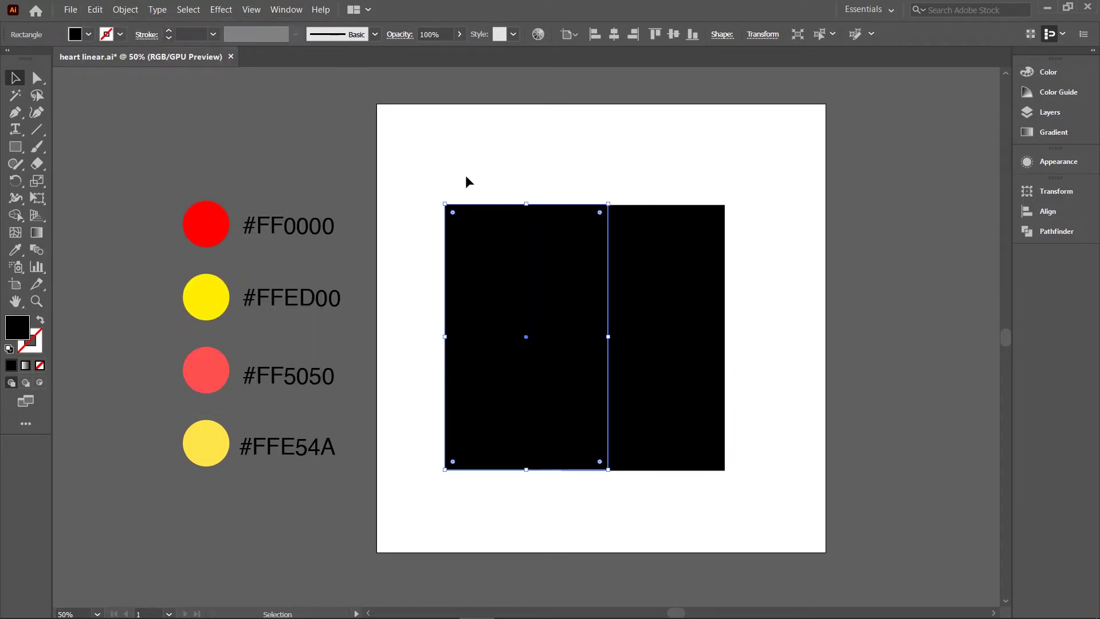
Step: Rotate the copy 90°, align both rectangles' right and top edges, then turn them 45°
left_click_drag(643, 260, 669, 401)
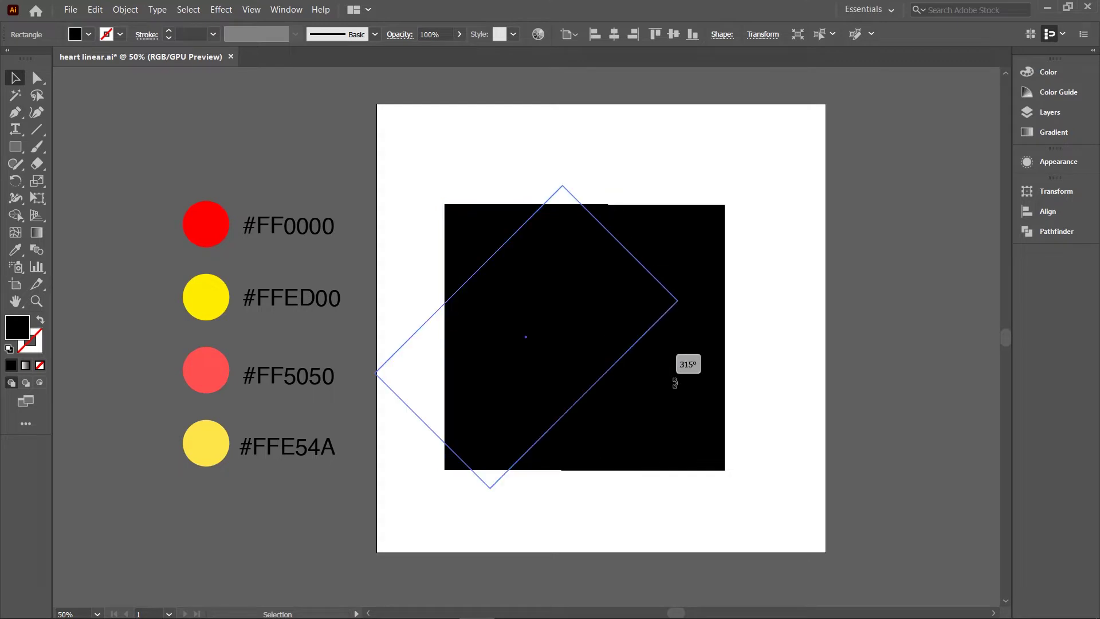
left_click_drag(522, 164, 633, 359)
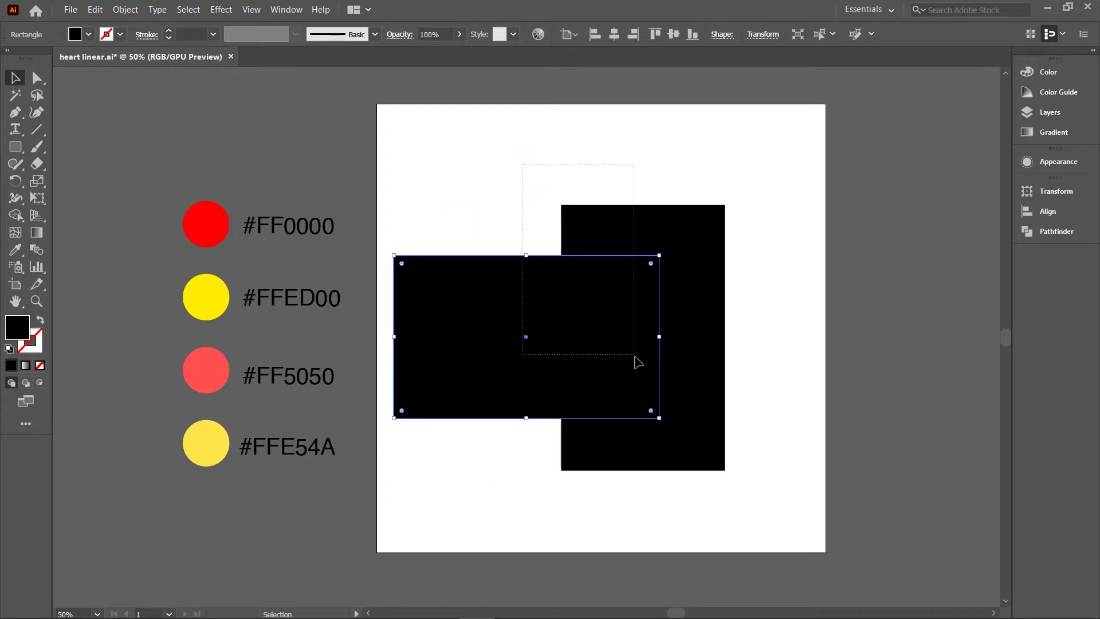
left_click(634, 35)
left_click(654, 36)
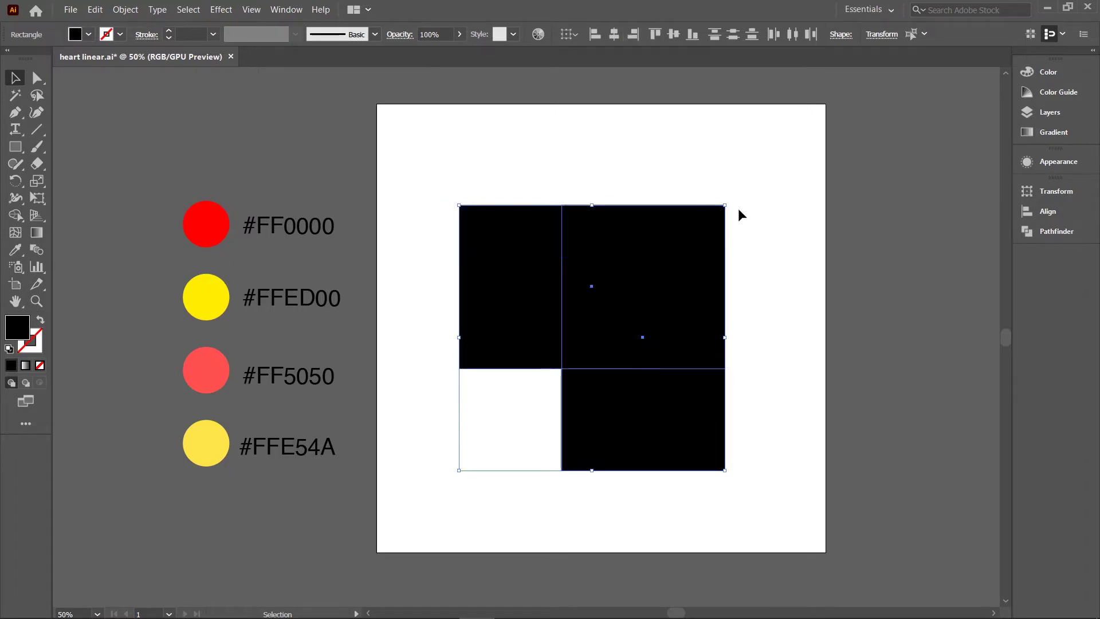
left_click_drag(729, 204, 612, 510)
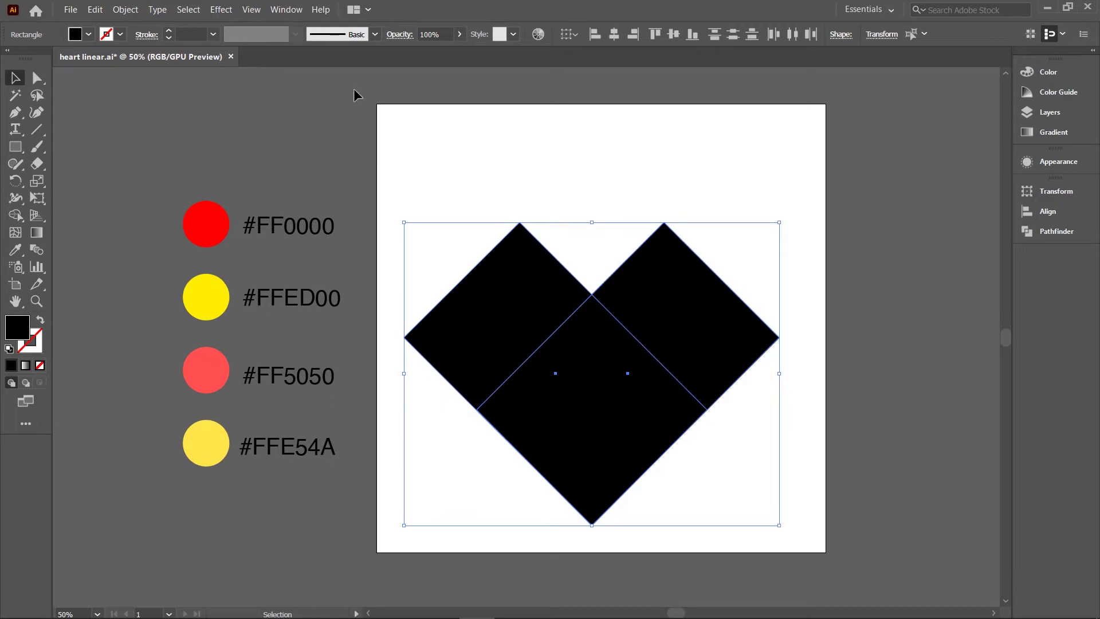
Step: Unite the overlapping squares into one heart shape with Pathfinder
left_click(285, 9)
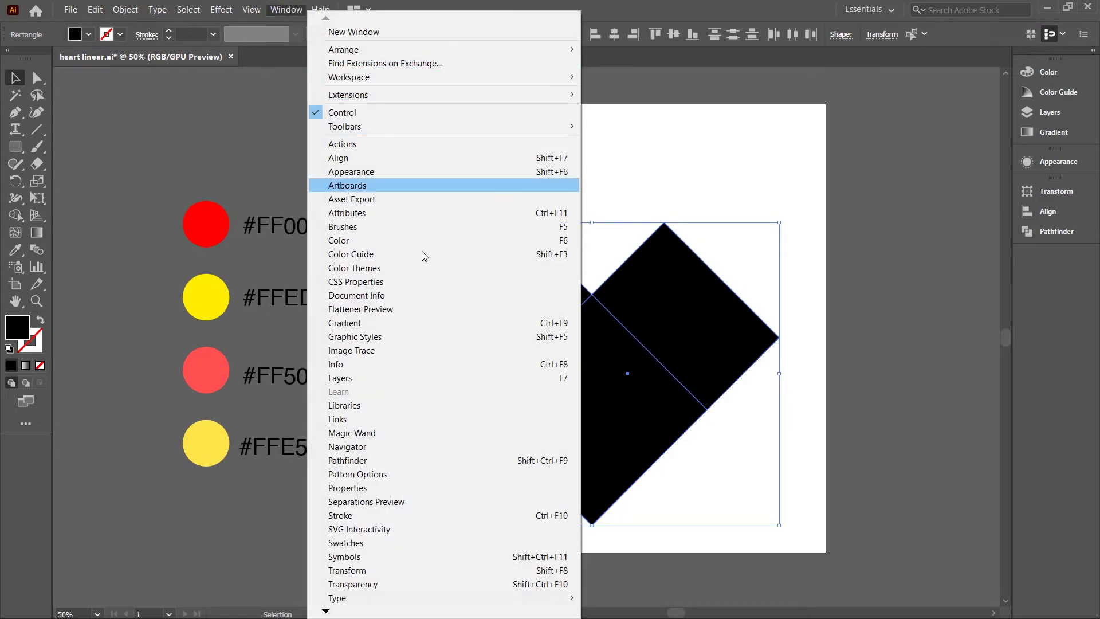
left_click(431, 460)
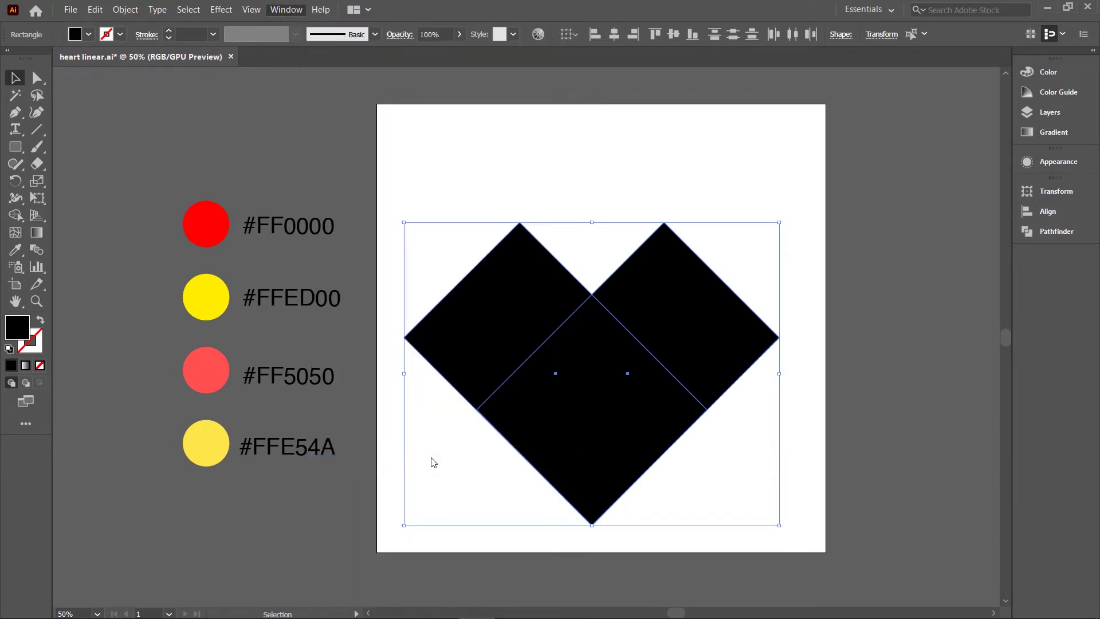
left_click(858, 225)
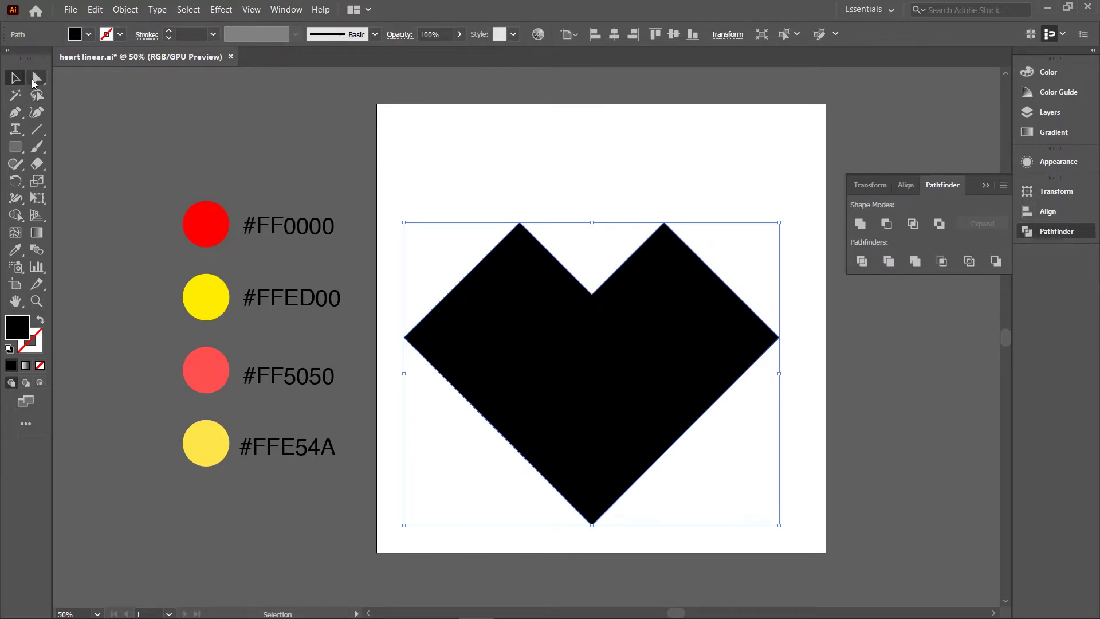
Step: Round the heart's top and side corner anchors into smooth lobes
left_click(34, 78)
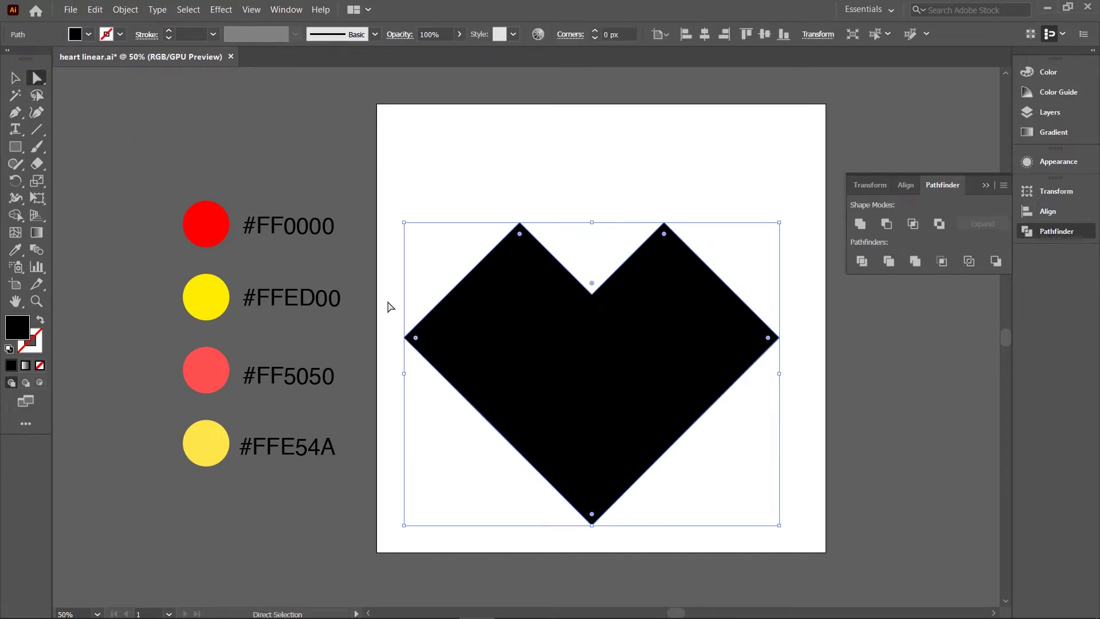
left_click(432, 387)
left_click_drag(507, 200, 539, 247)
left_click_drag(674, 234, 694, 256)
left_click_drag(807, 304, 749, 360)
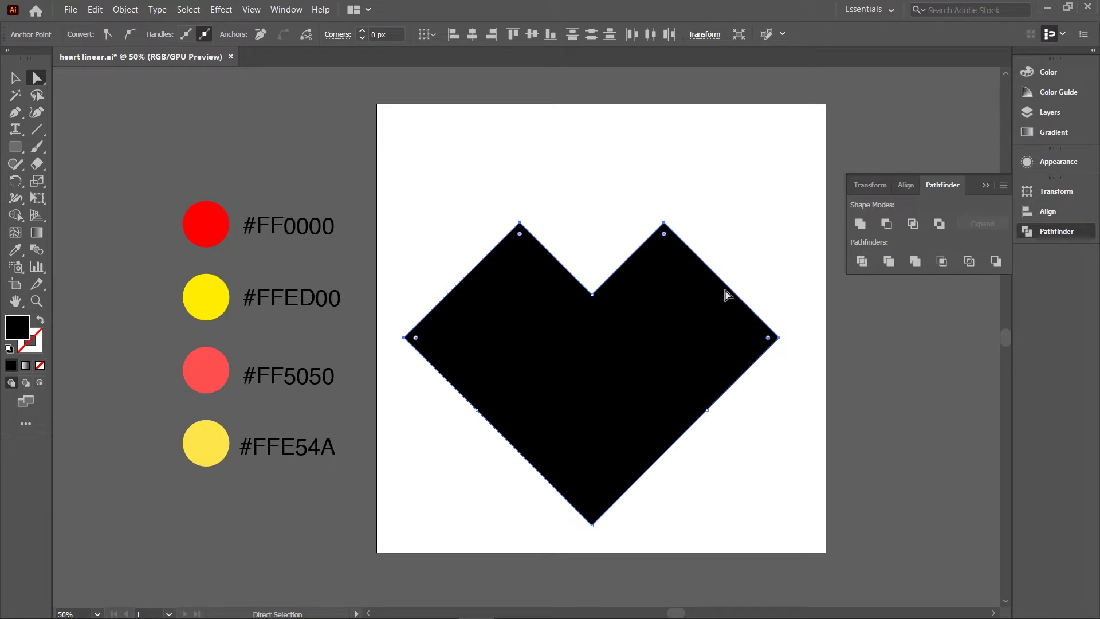
left_click_drag(664, 234, 593, 430)
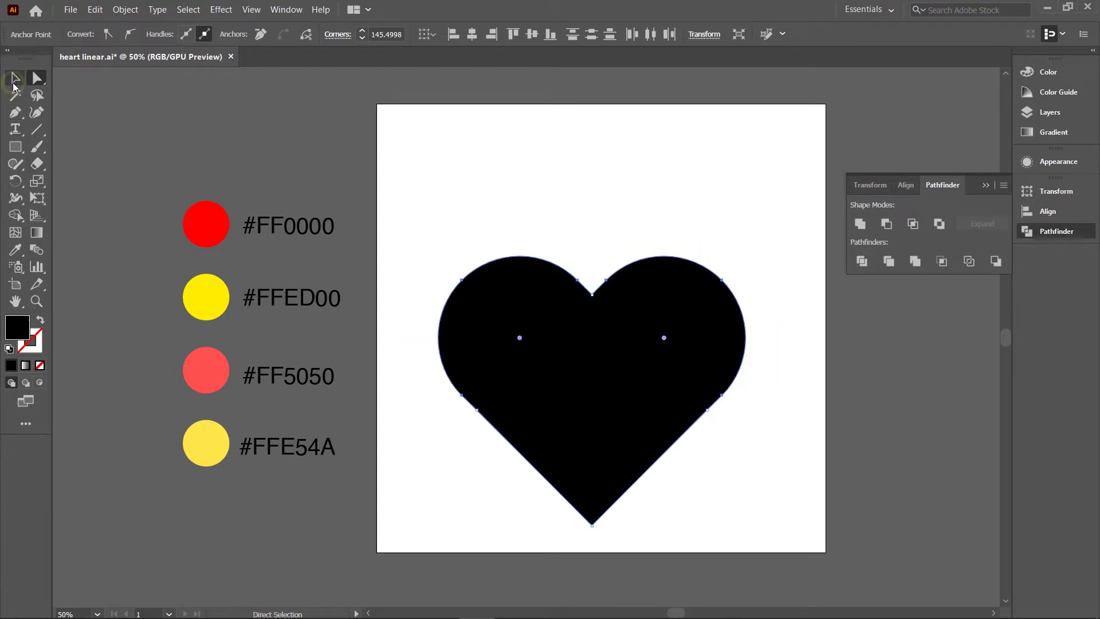
Step: Centre the heart horizontally and vertically on the artboard and swap its fill to an outline
left_click(15, 80)
left_click(450, 289)
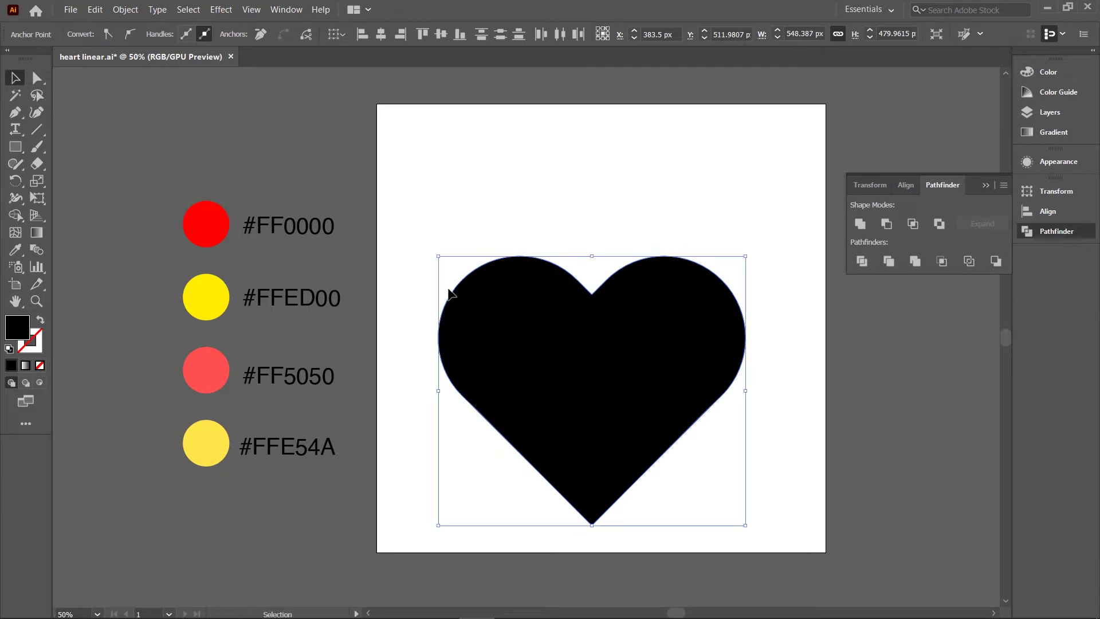
left_click(614, 34)
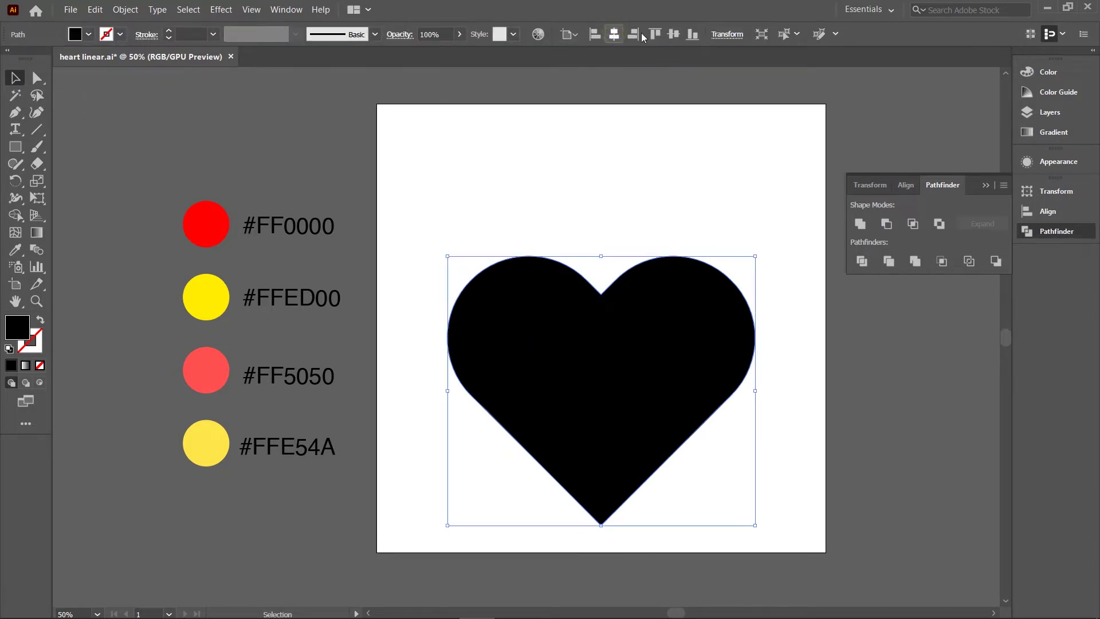
left_click(674, 34)
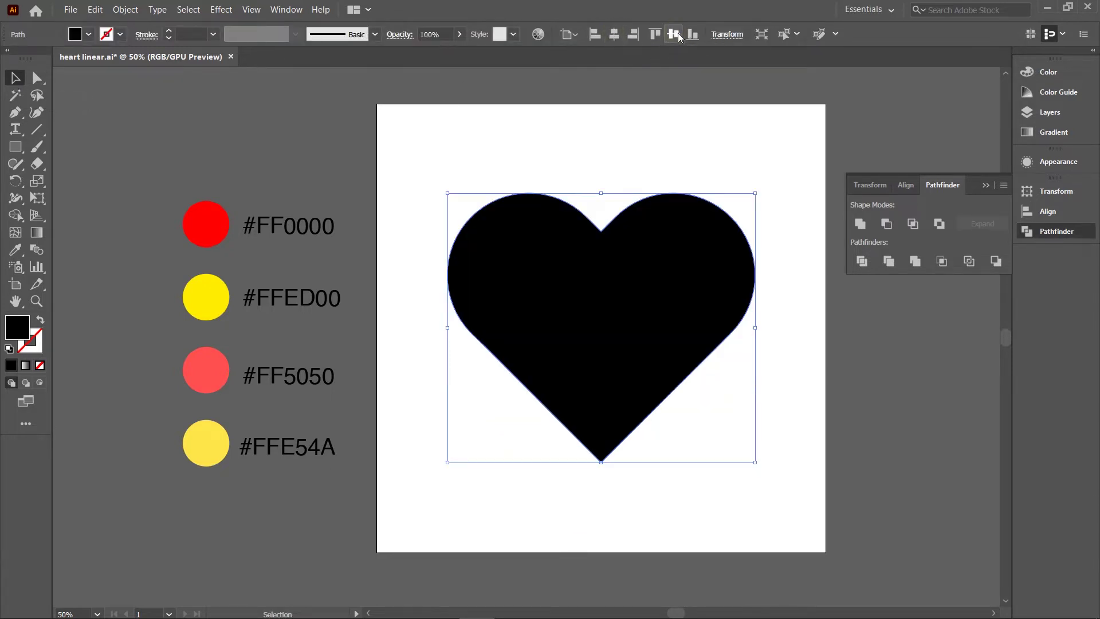
left_click(984, 185)
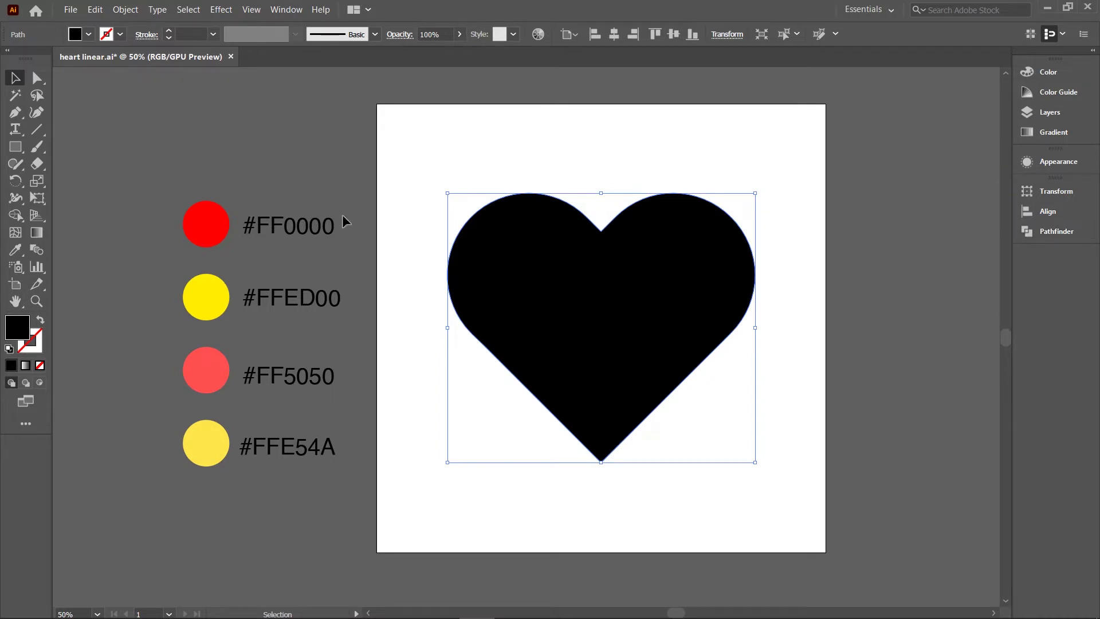
left_click(42, 321)
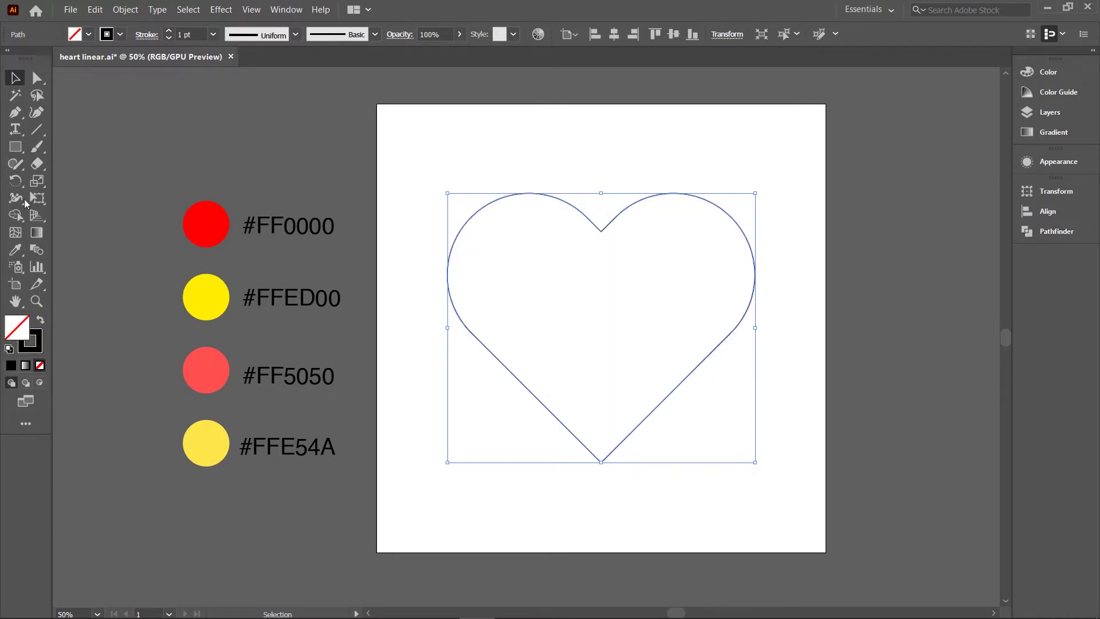
Step: Cut the heart outline's path open at its top-centre notch anchor
left_click(38, 80)
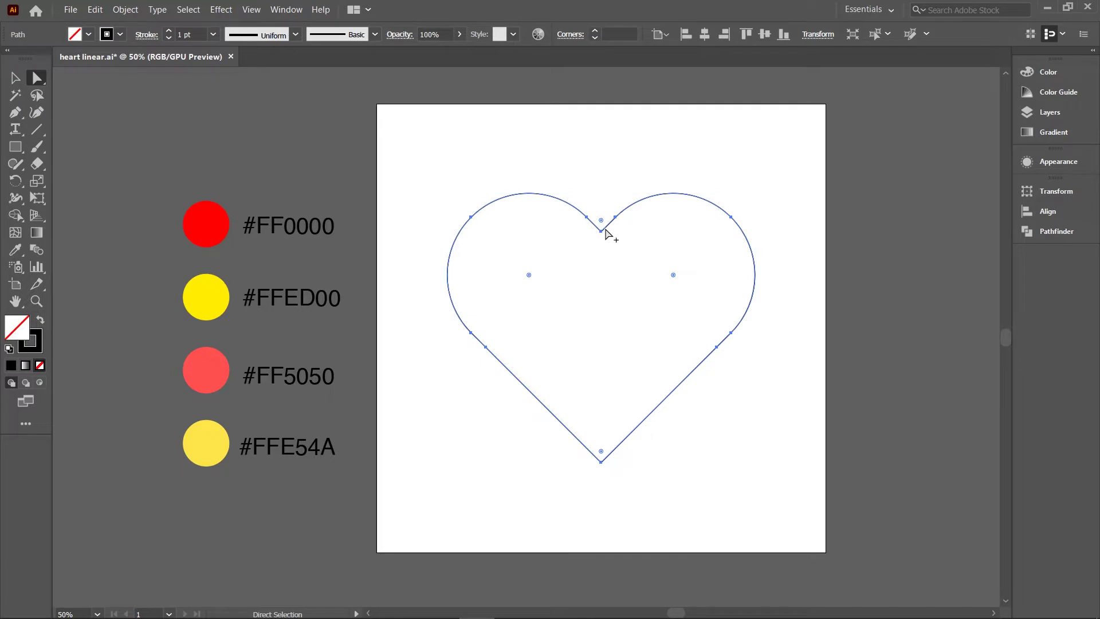
scroll(605, 232, "up", 1)
scroll(607, 231, "up", 3)
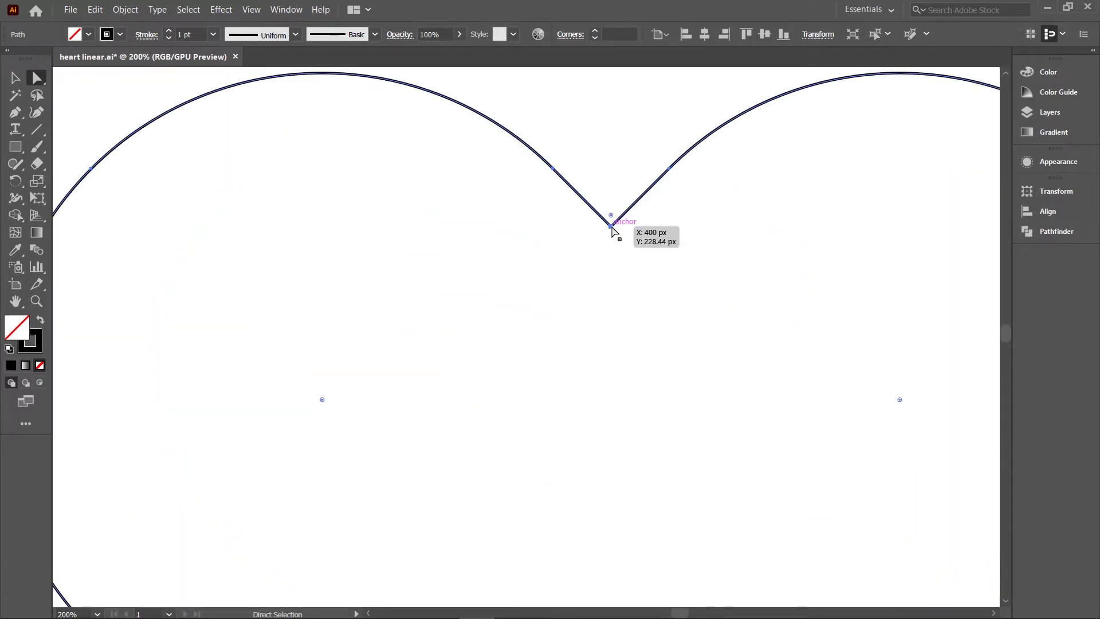
left_click(610, 226)
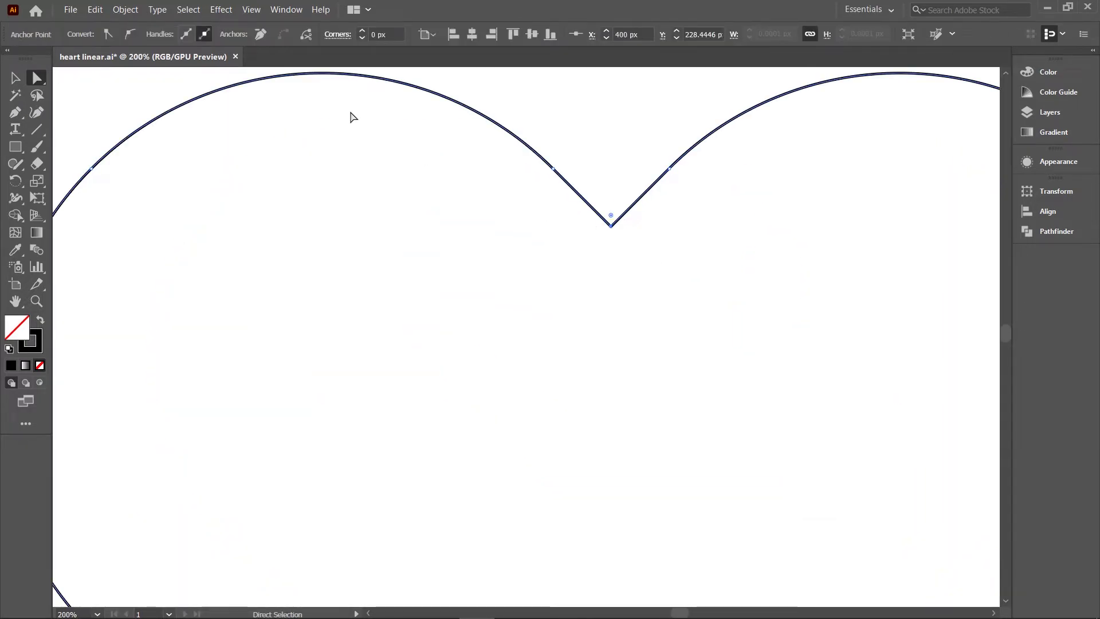
left_click(306, 36)
scroll(590, 223, "down", 1)
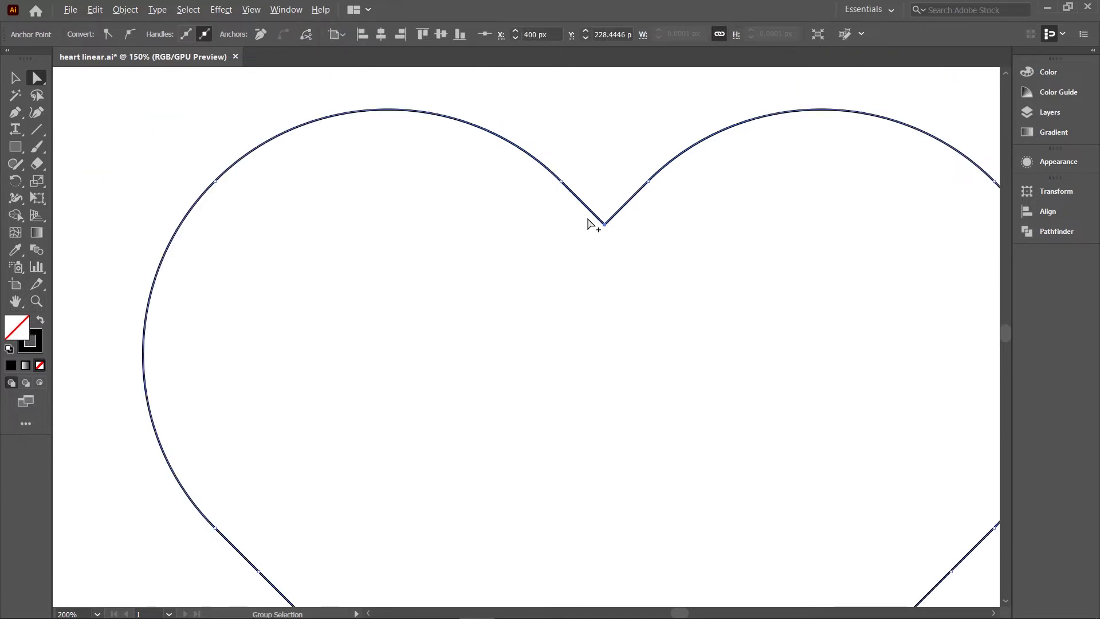
scroll(590, 223, "down", 3)
left_click(14, 77)
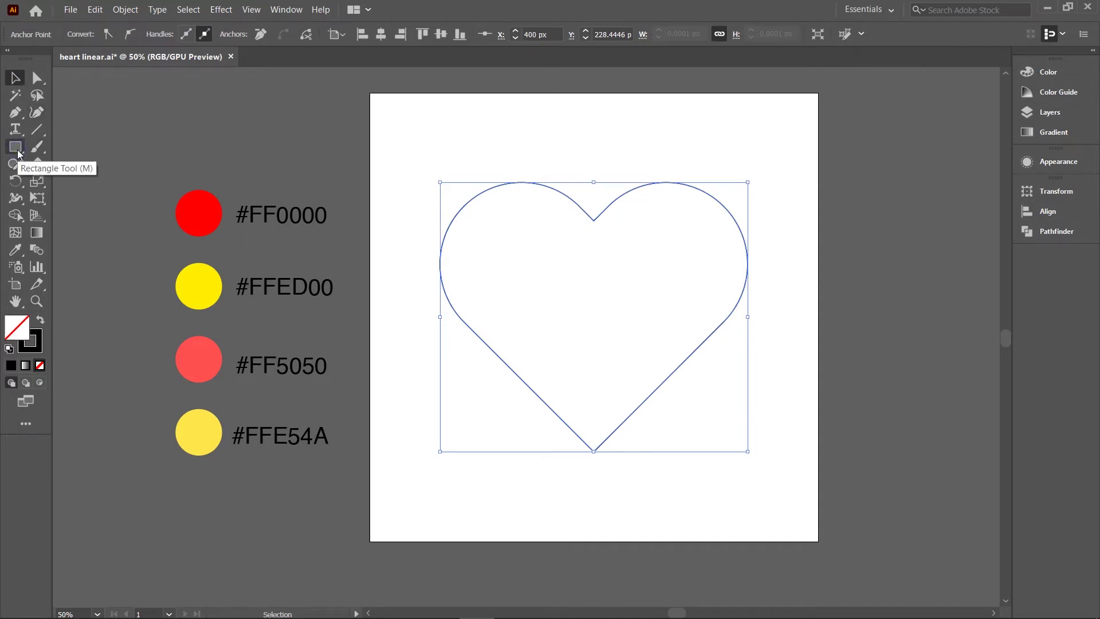
Step: Draw a small circle near the artboard's top-left
left_click(16, 147)
left_click(49, 182)
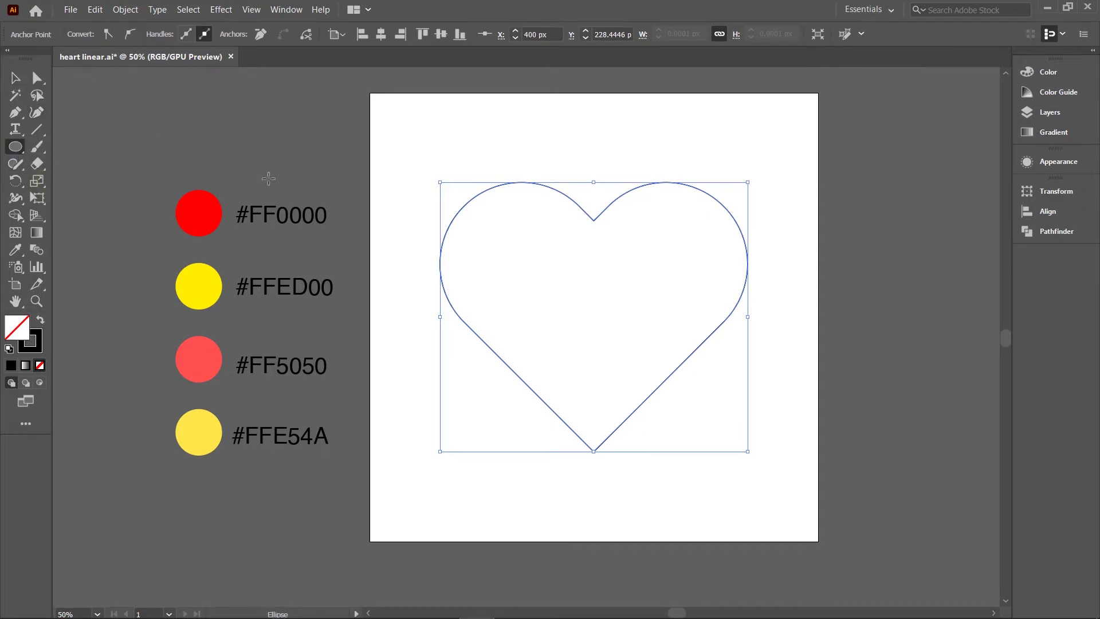
left_click_drag(446, 130, 474, 152)
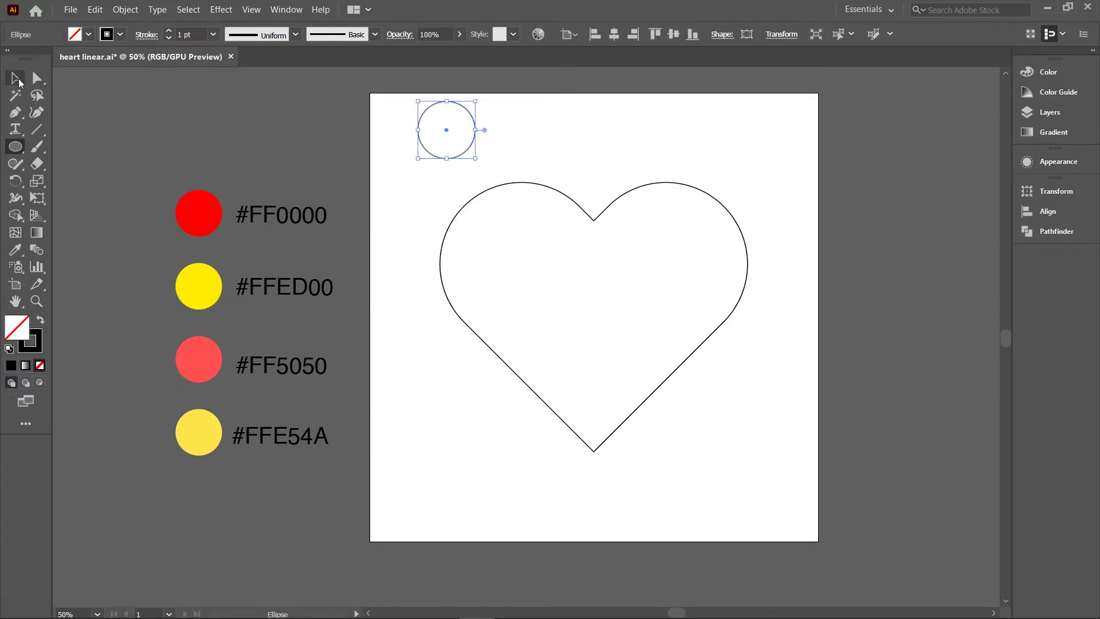
left_click(16, 79)
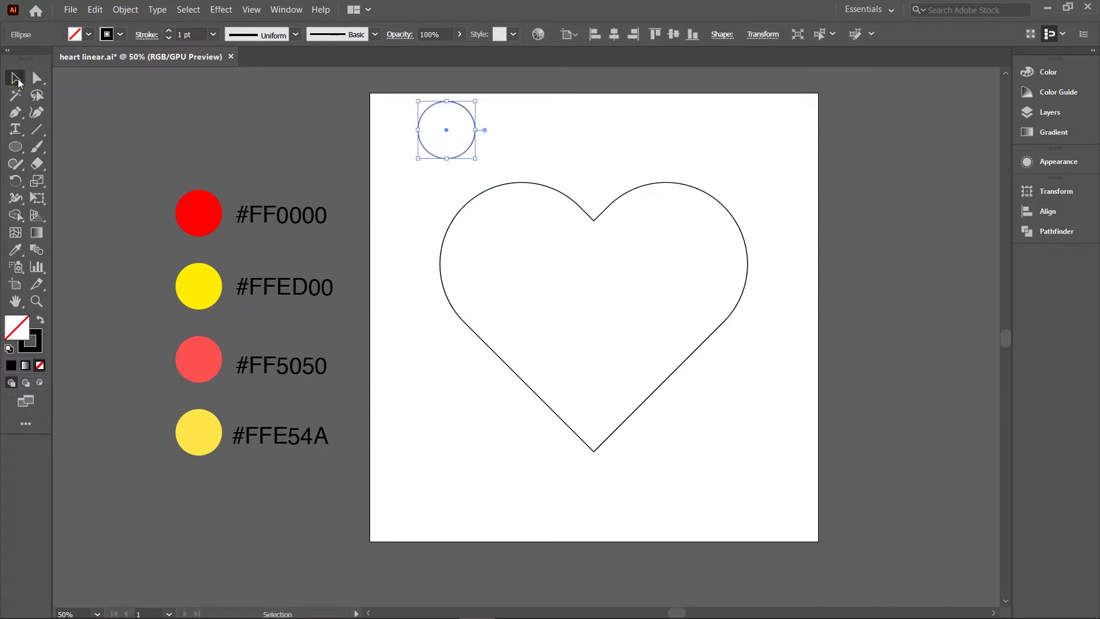
Step: Fill the circle with a linear gradient from the red swatch (#FF0000) to the yellow swatch (#FFED00)
left_click(38, 231)
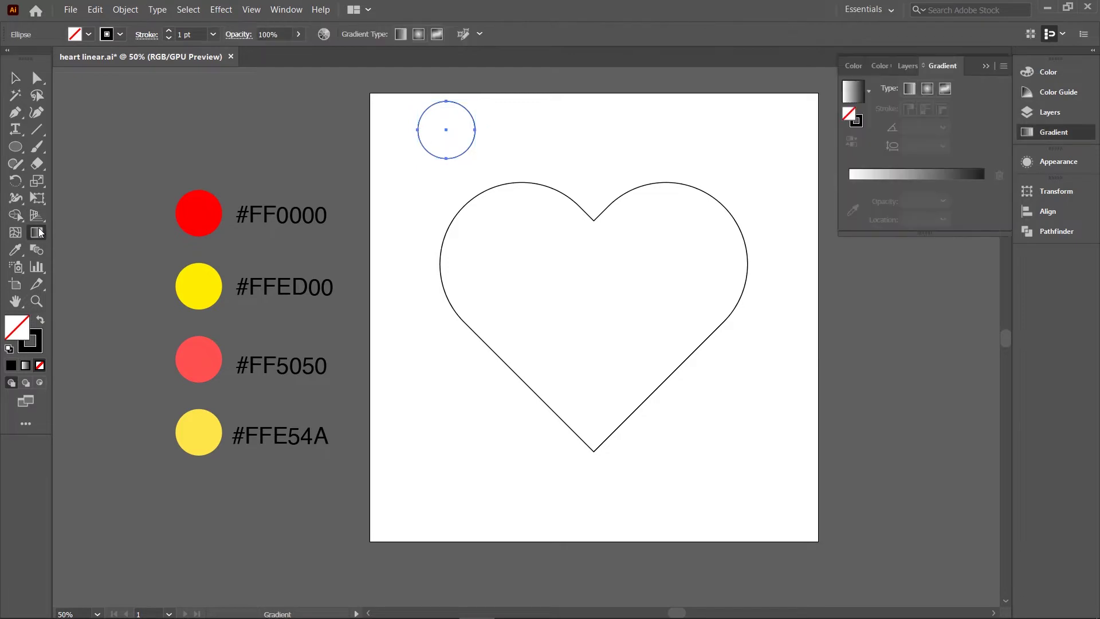
left_click(892, 176)
left_click(849, 183)
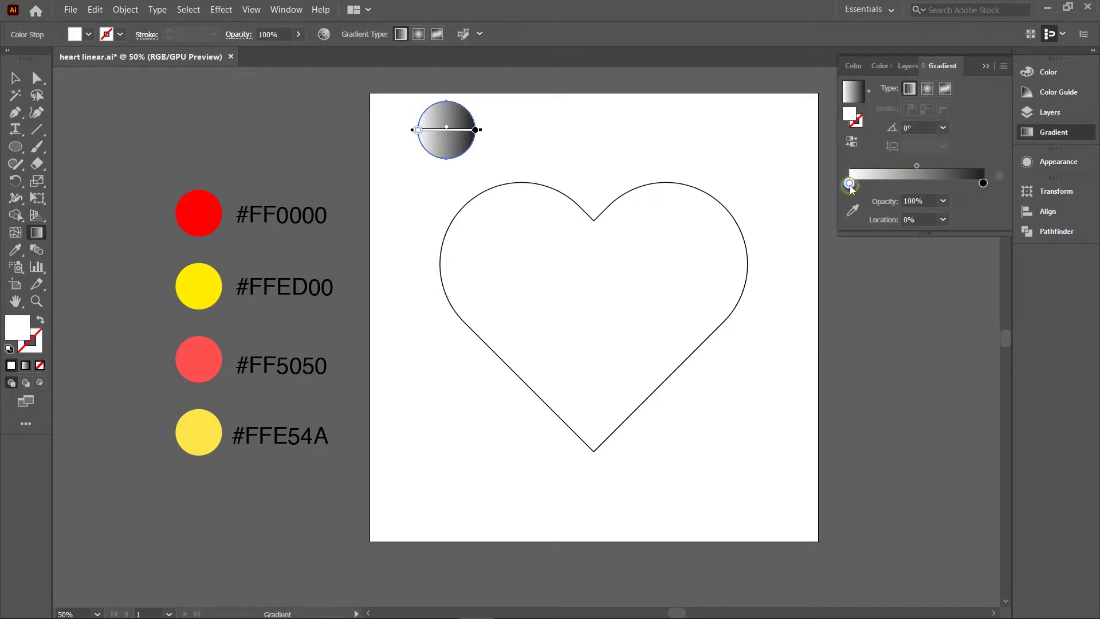
left_click(853, 212)
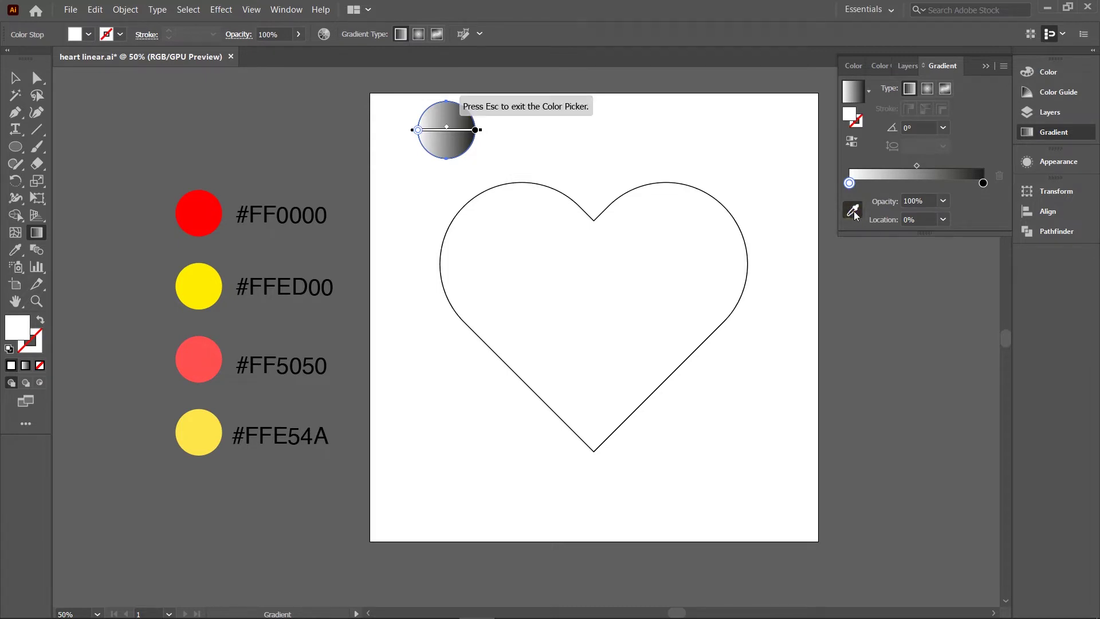
left_click(208, 209)
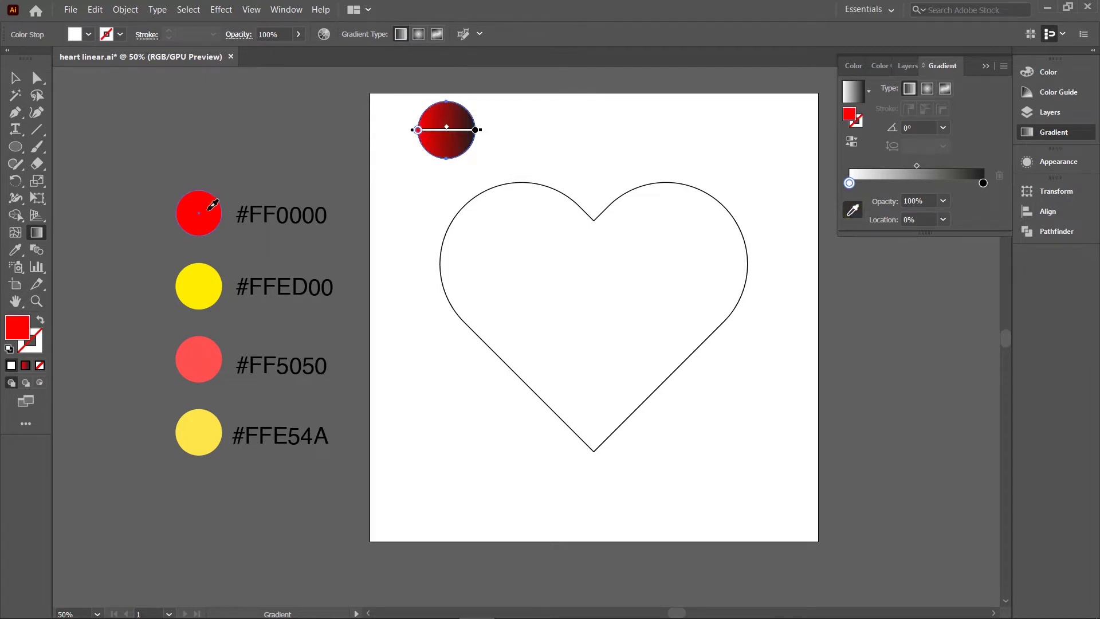
left_click(982, 184)
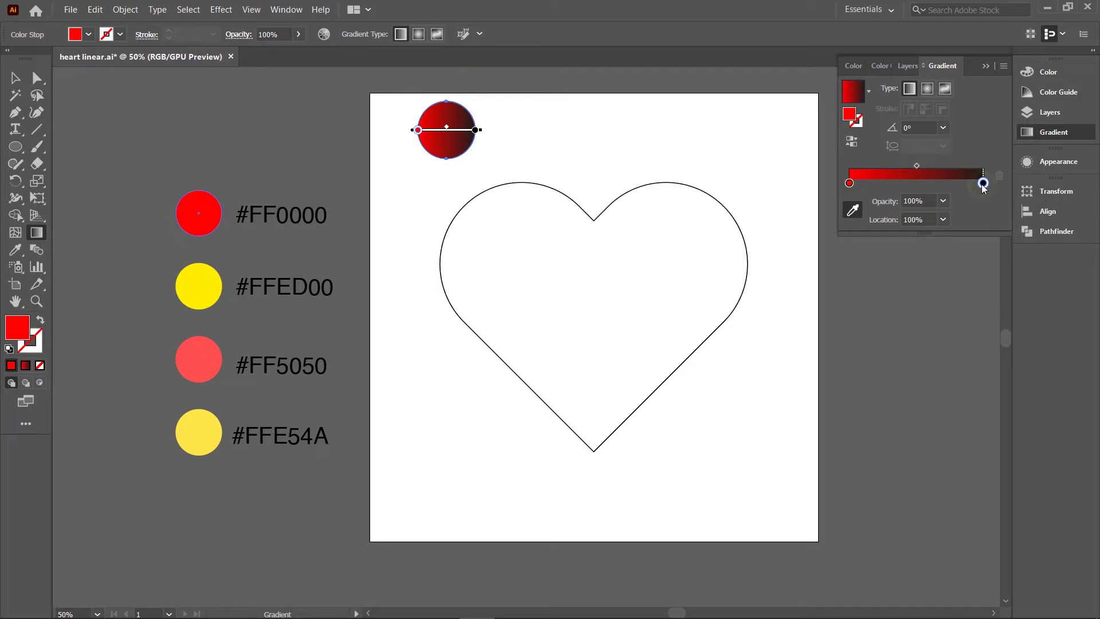
left_click(205, 278)
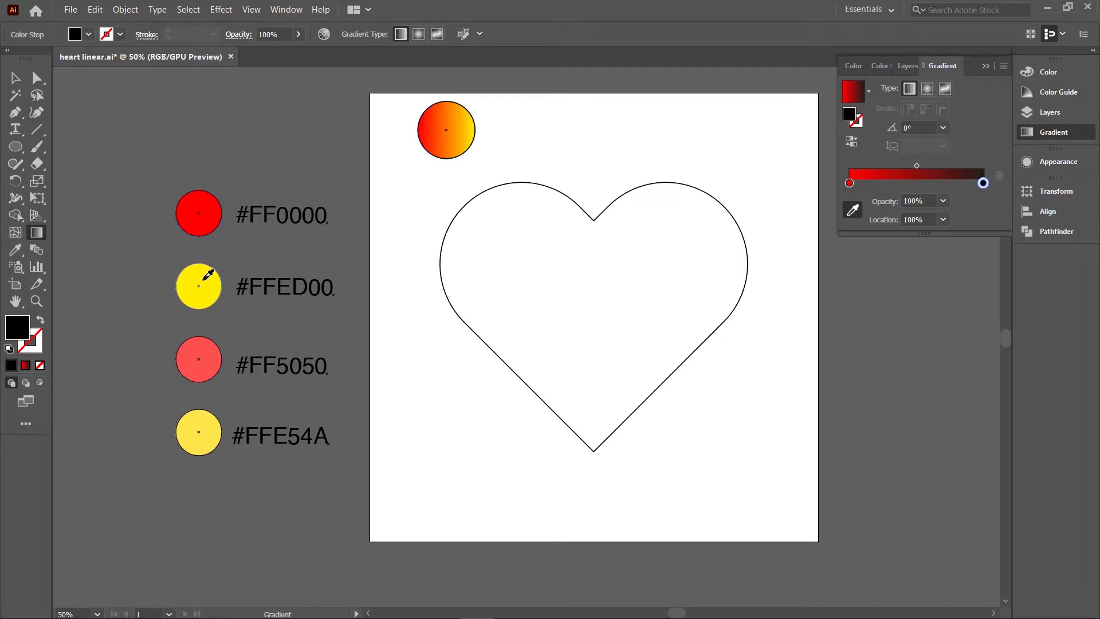
left_click(986, 67)
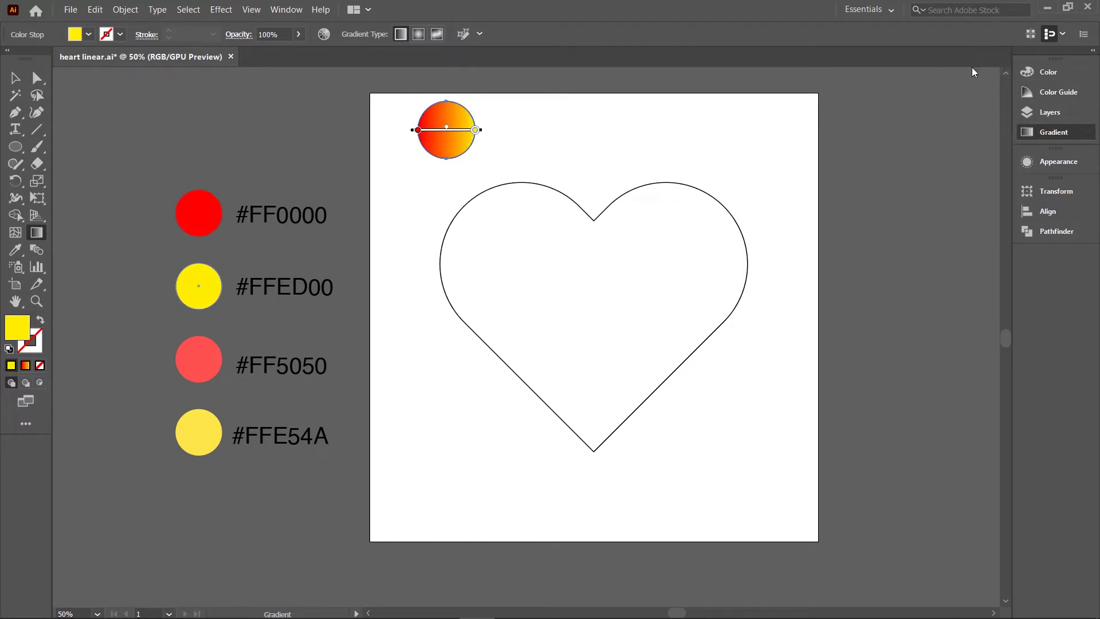
key("v")
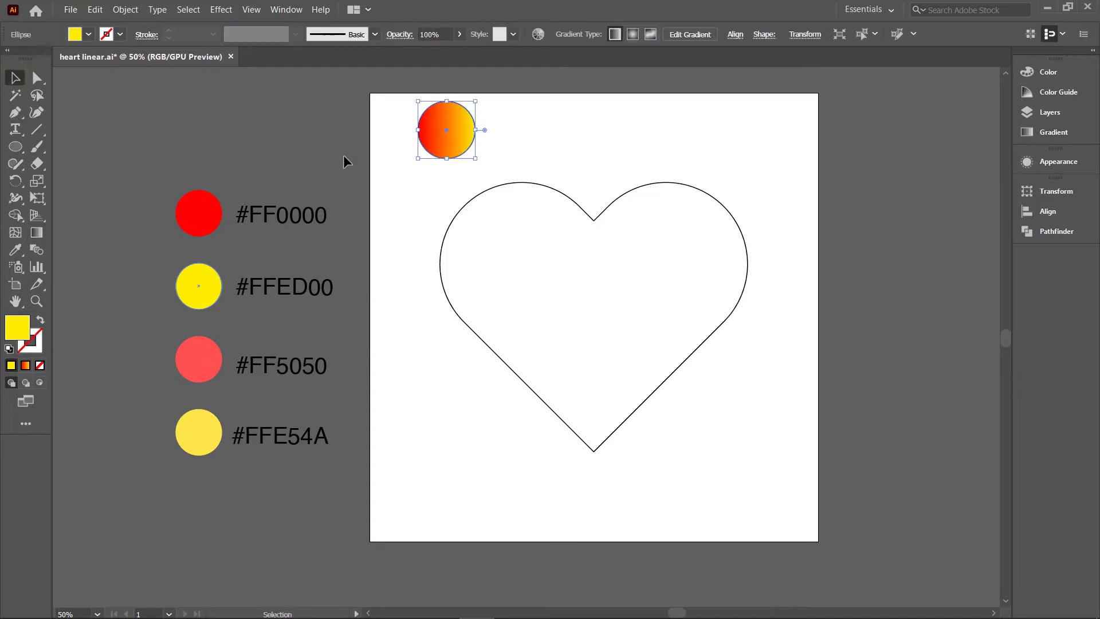
left_click(380, 147)
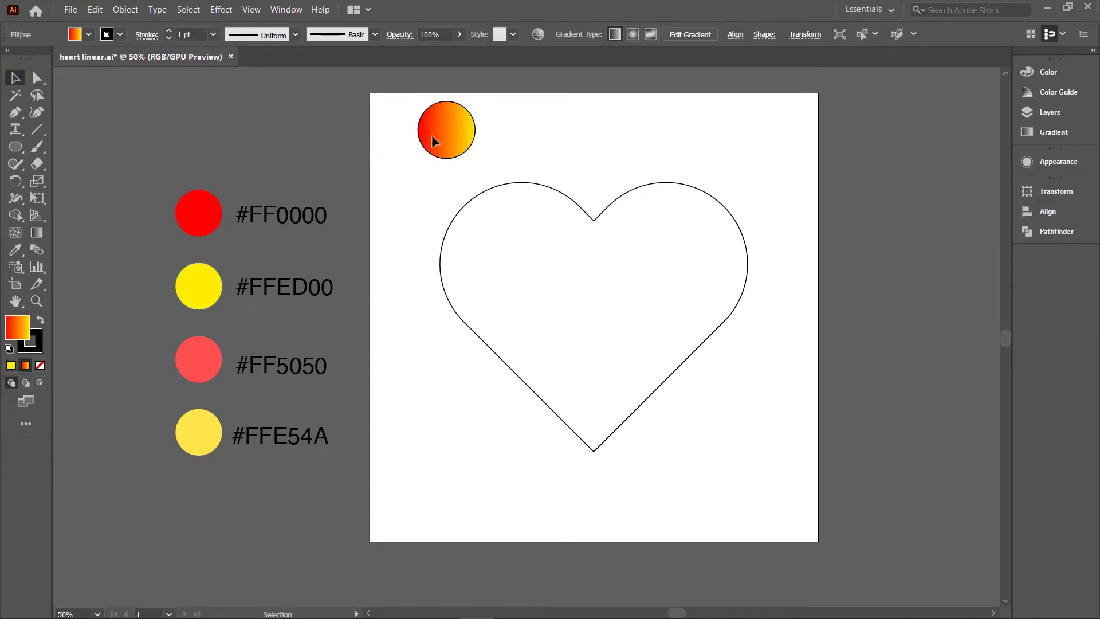
Step: Set the circle's stroke to None and drag a level copy to the artboard's right edge
left_click(41, 345)
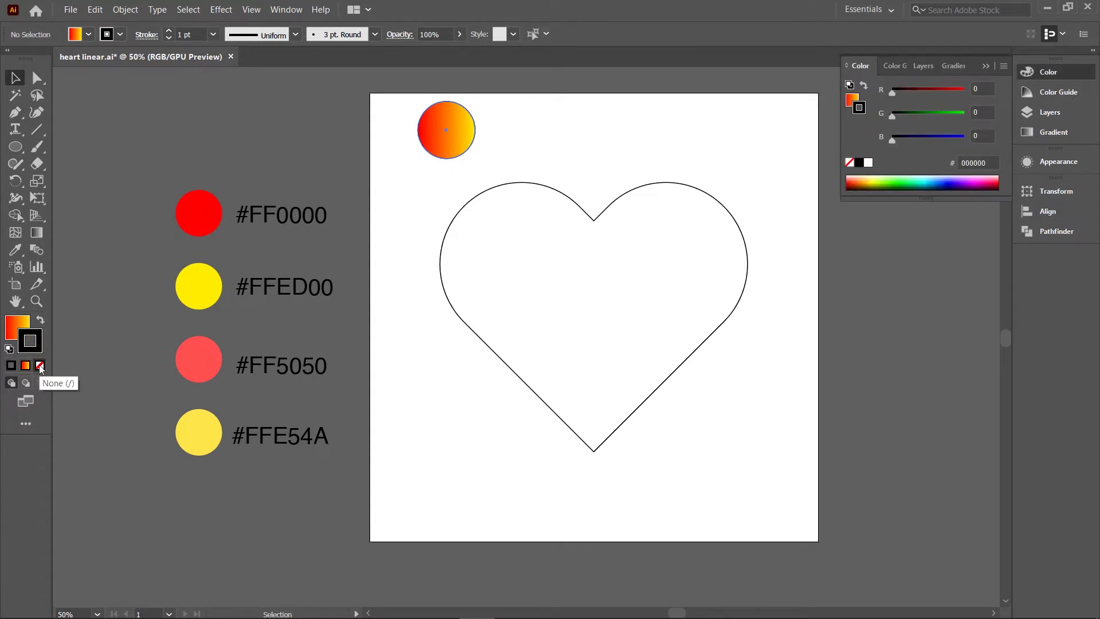
left_click(40, 366)
left_click(14, 322)
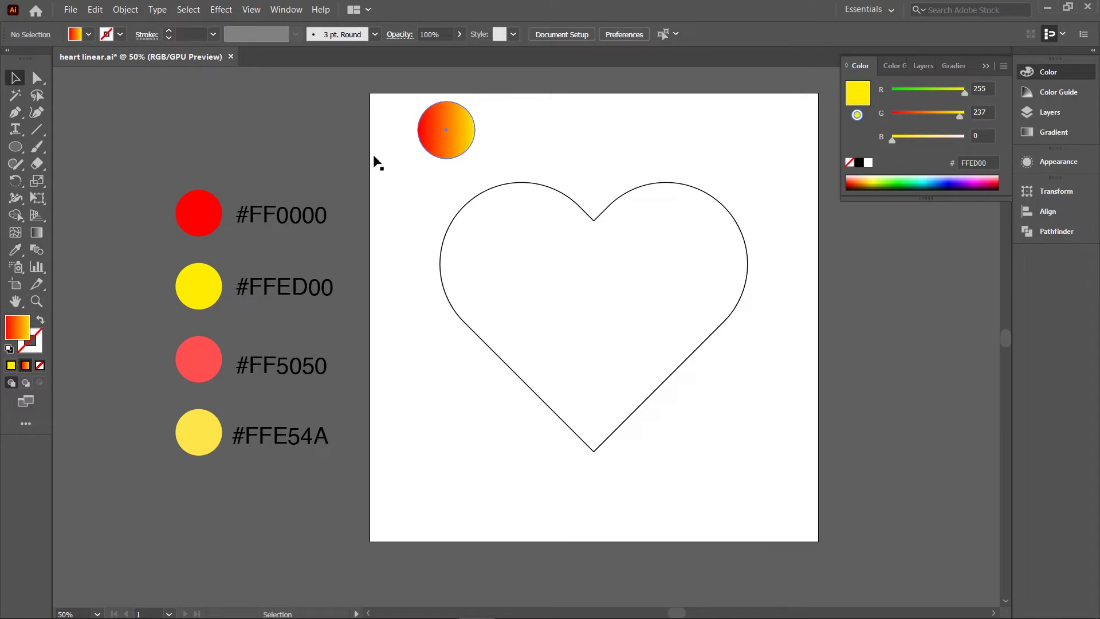
left_click_drag(449, 130, 738, 131)
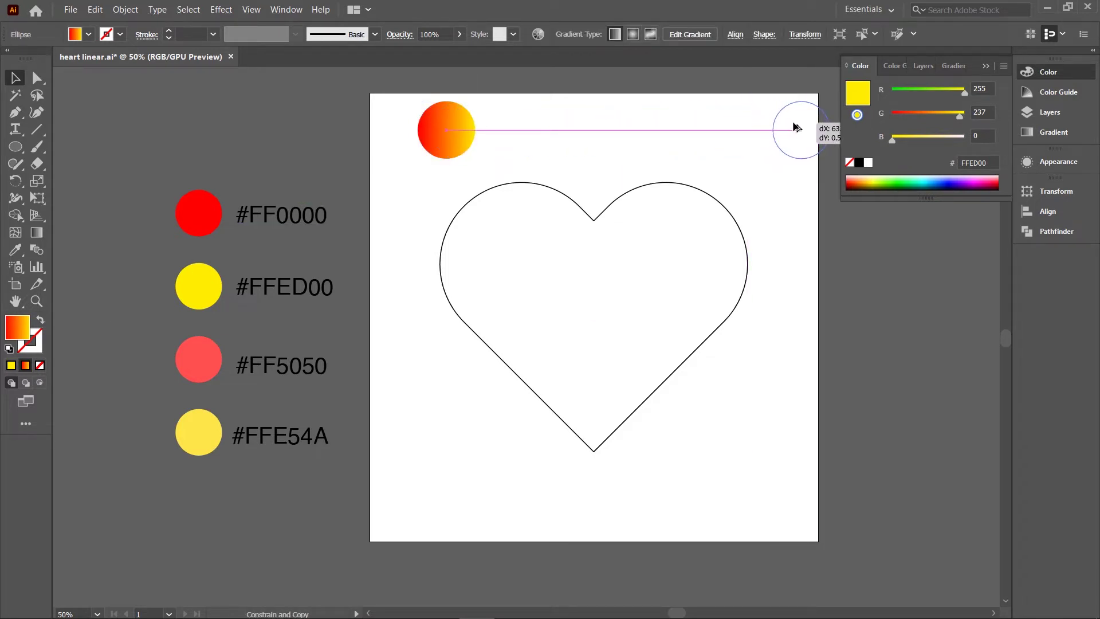
left_click_drag(738, 130, 810, 131)
left_click_drag(465, 98, 793, 151)
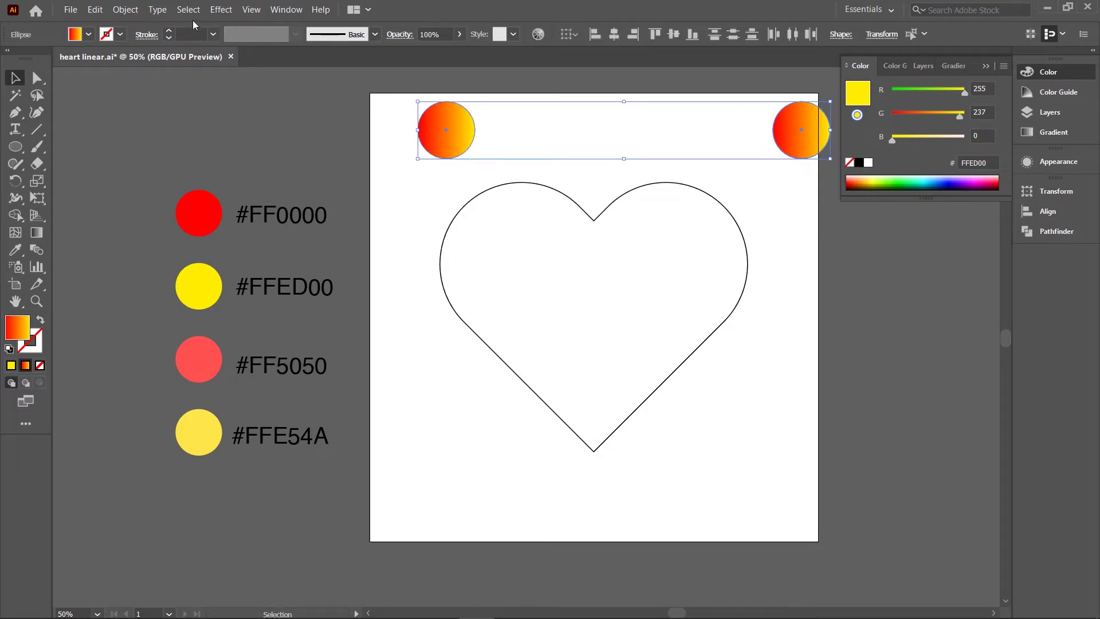
Step: Make a blend between the two circles with Specified Steps spacing of 1000
left_click(127, 12)
mouse_move(140, 347)
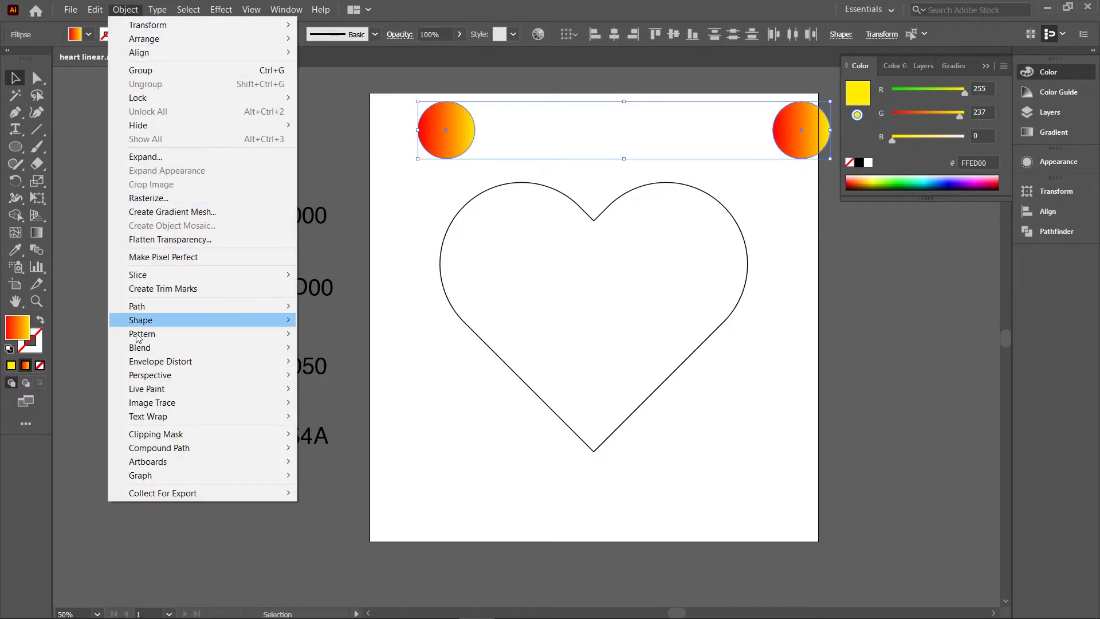
left_click(328, 346)
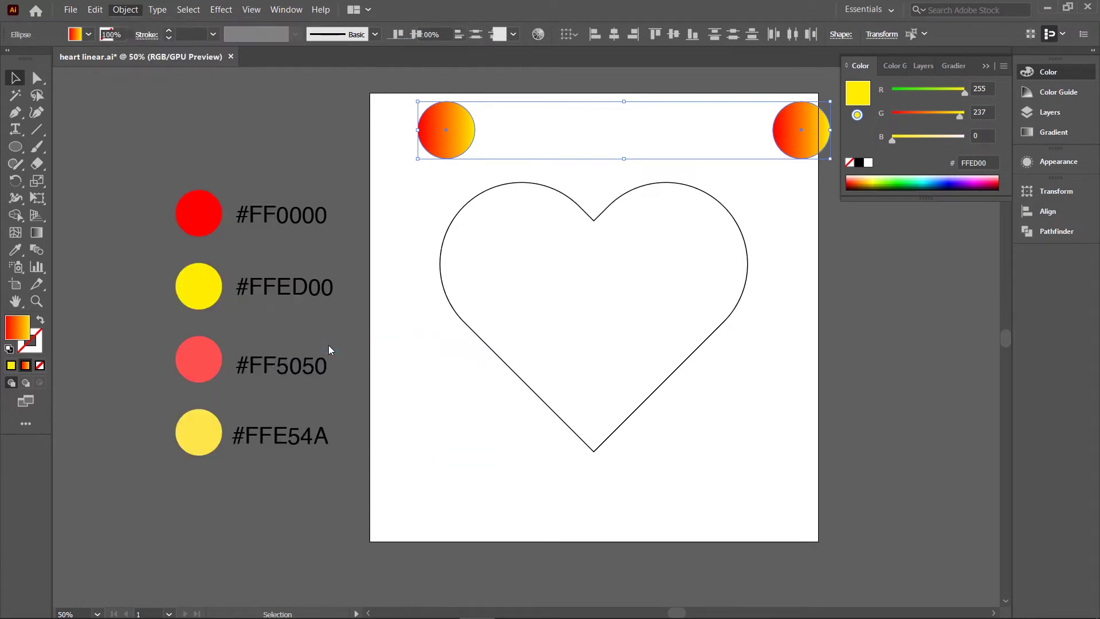
double_click(43, 249)
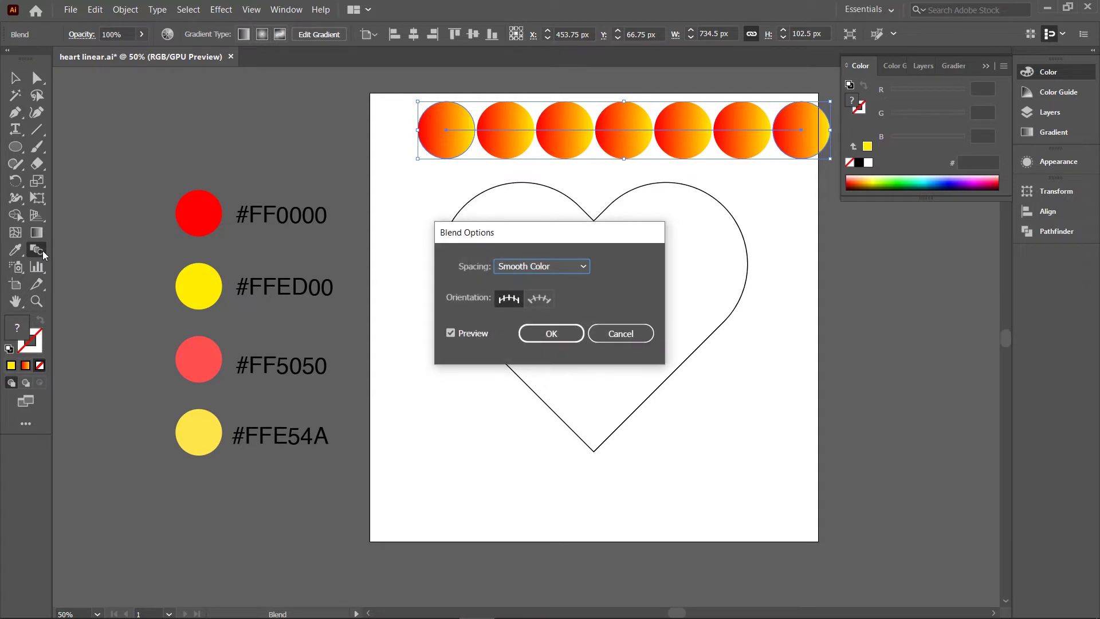
left_click(514, 267)
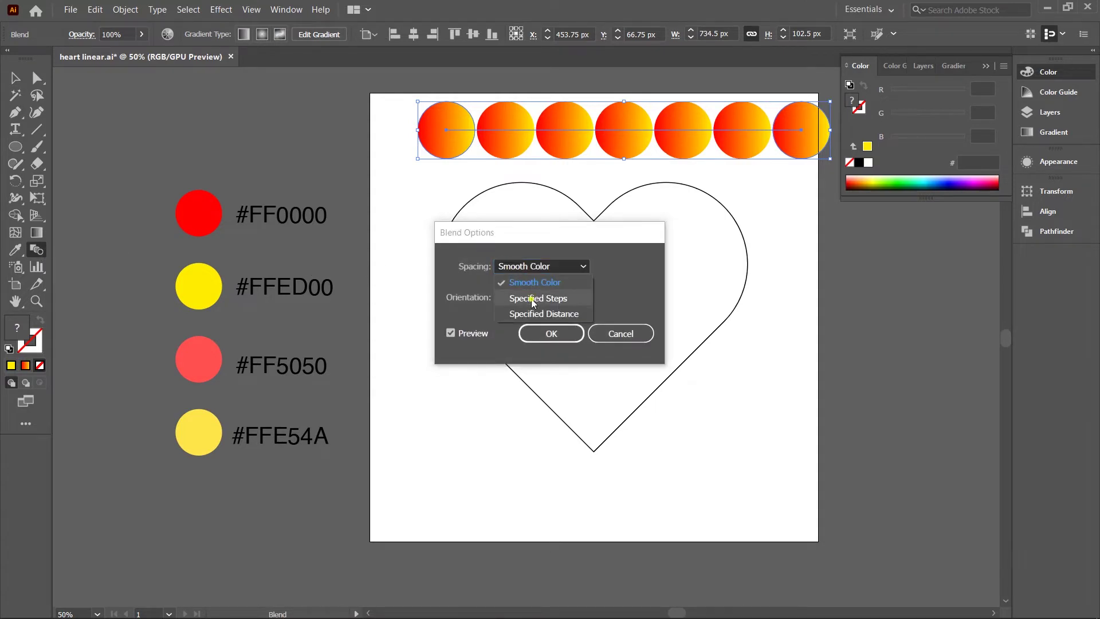
left_click(533, 299)
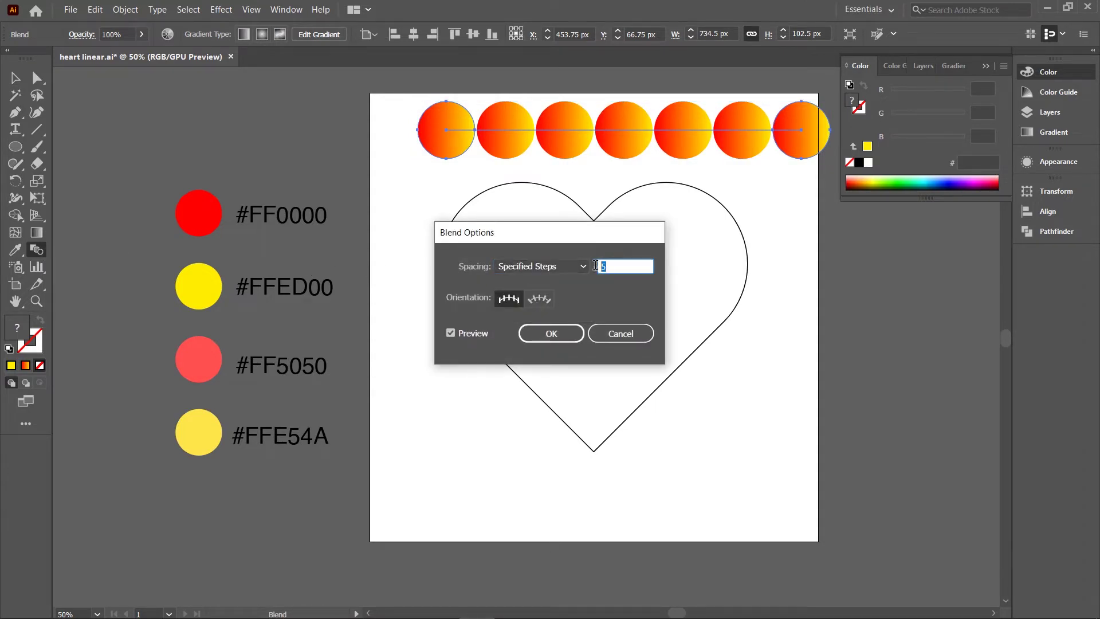
type("000")
Step: Confirm the 1000-step blend and replace its spine with the heart's opened path
left_click(563, 336)
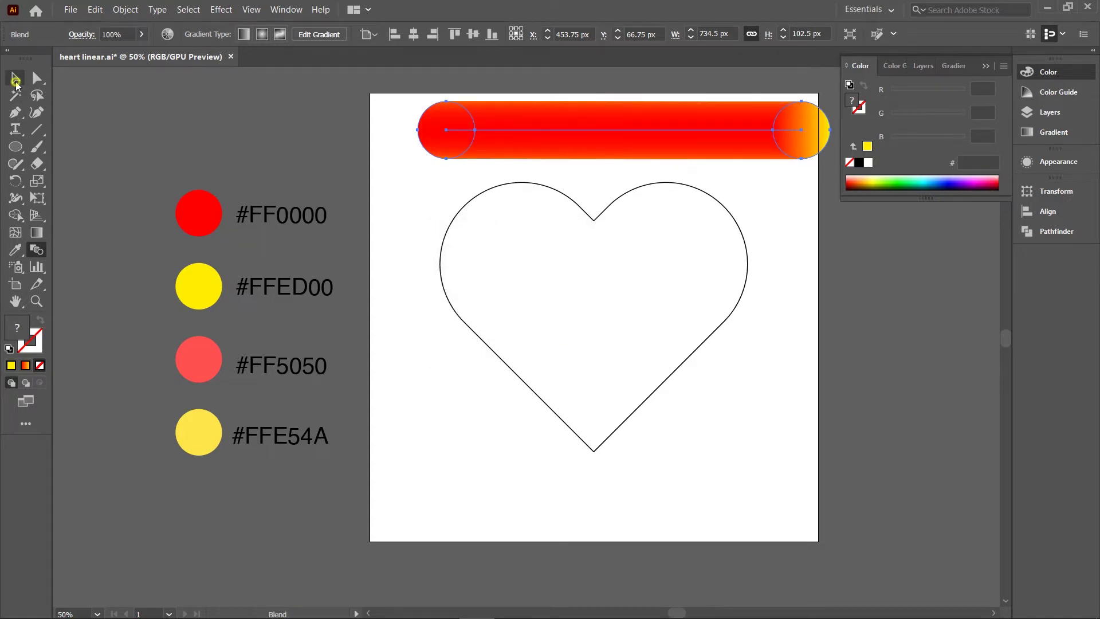
left_click(16, 78)
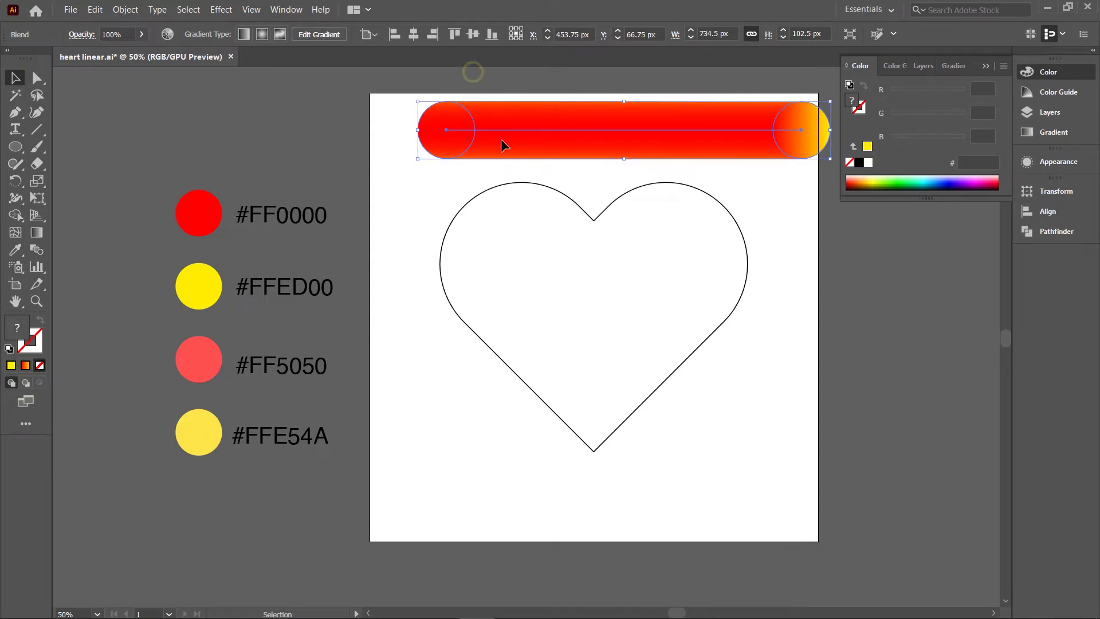
left_click_drag(531, 220, 532, 220)
left_click(986, 67)
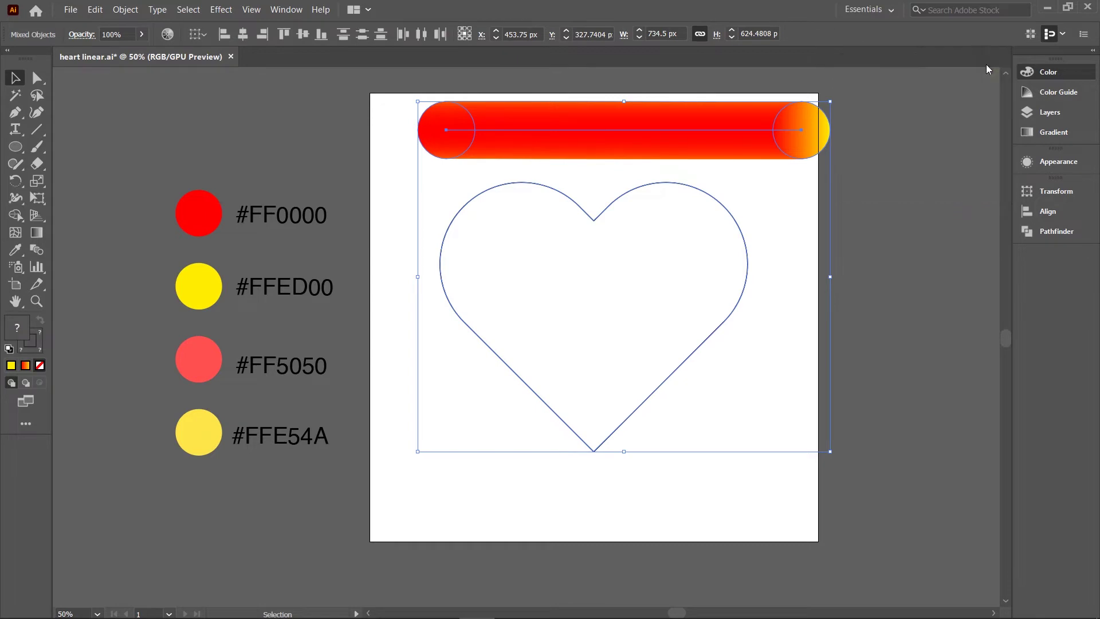
left_click(123, 11)
mouse_move(139, 347)
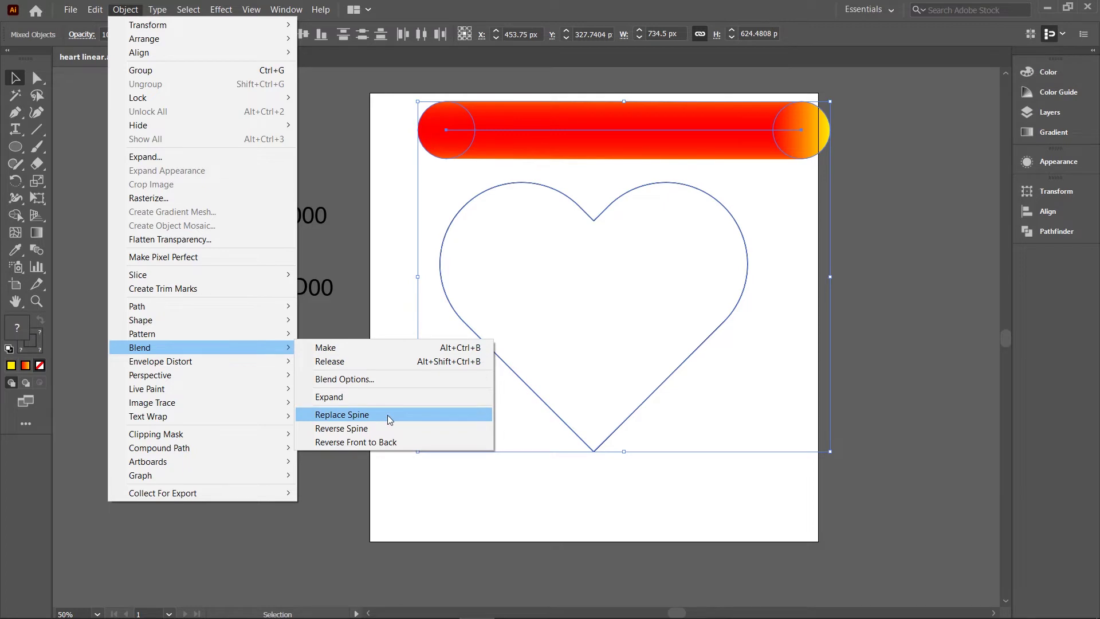
left_click(388, 415)
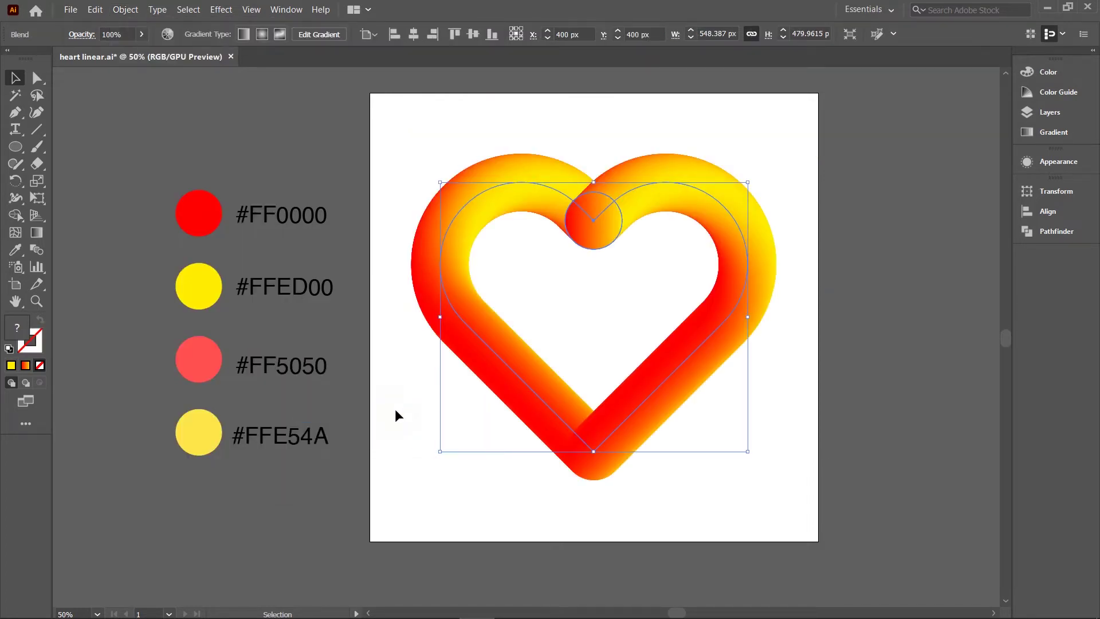
left_click(395, 411)
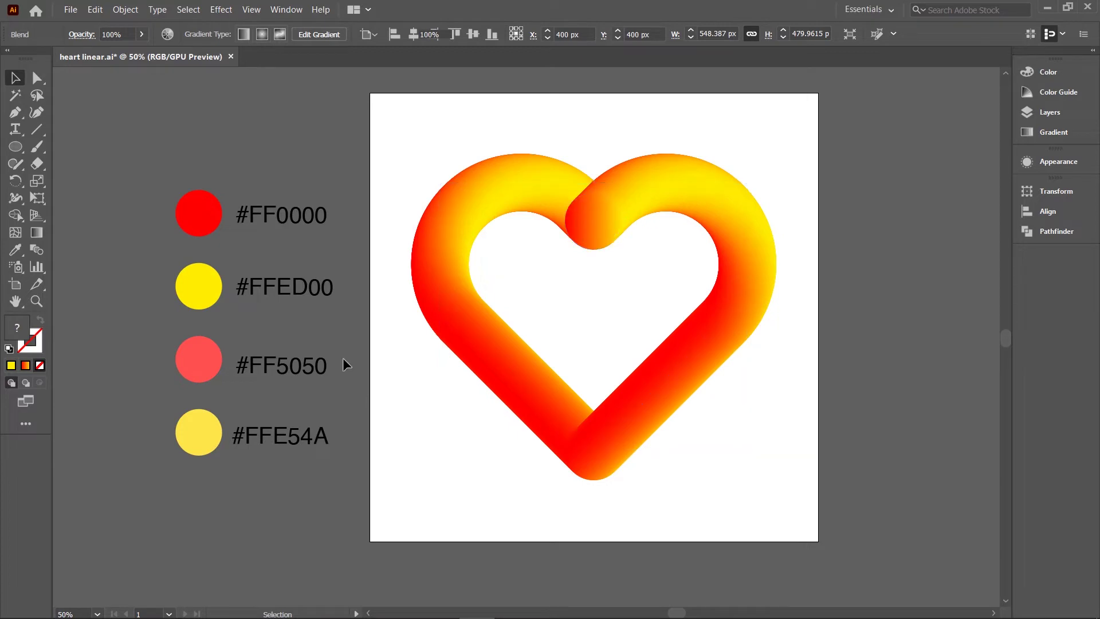
Step: Drag the blend spine's end anchor down-left past the artboard, then reselect the whole blend
left_click(37, 77)
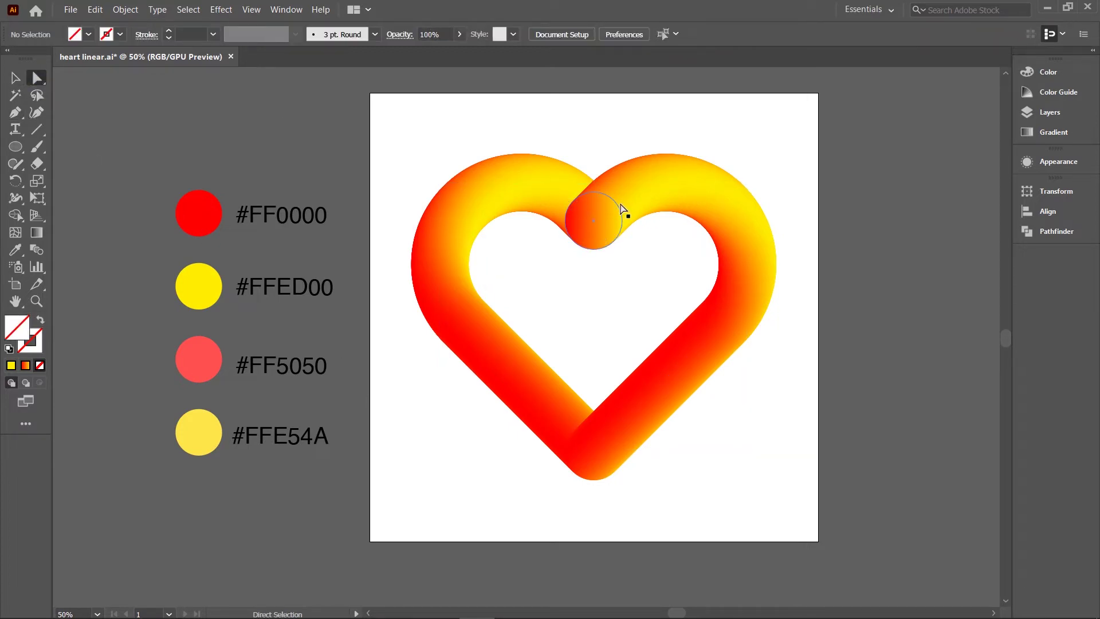
left_click(602, 221)
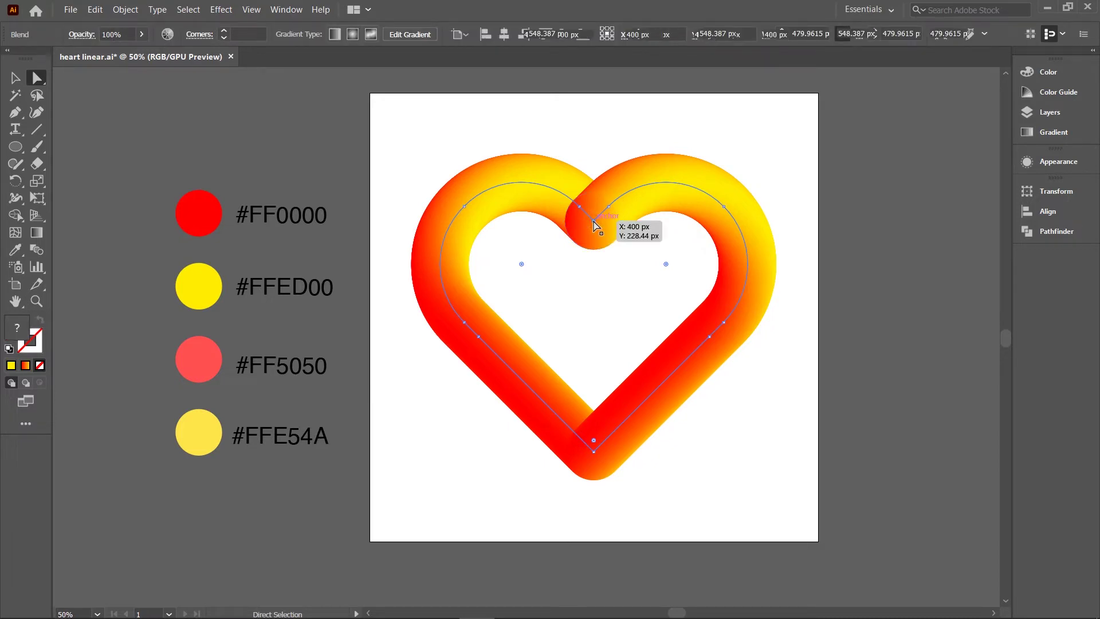
left_click_drag(594, 224, 315, 506)
left_click(15, 79)
left_click(498, 112)
left_click_drag(665, 298, 682, 319)
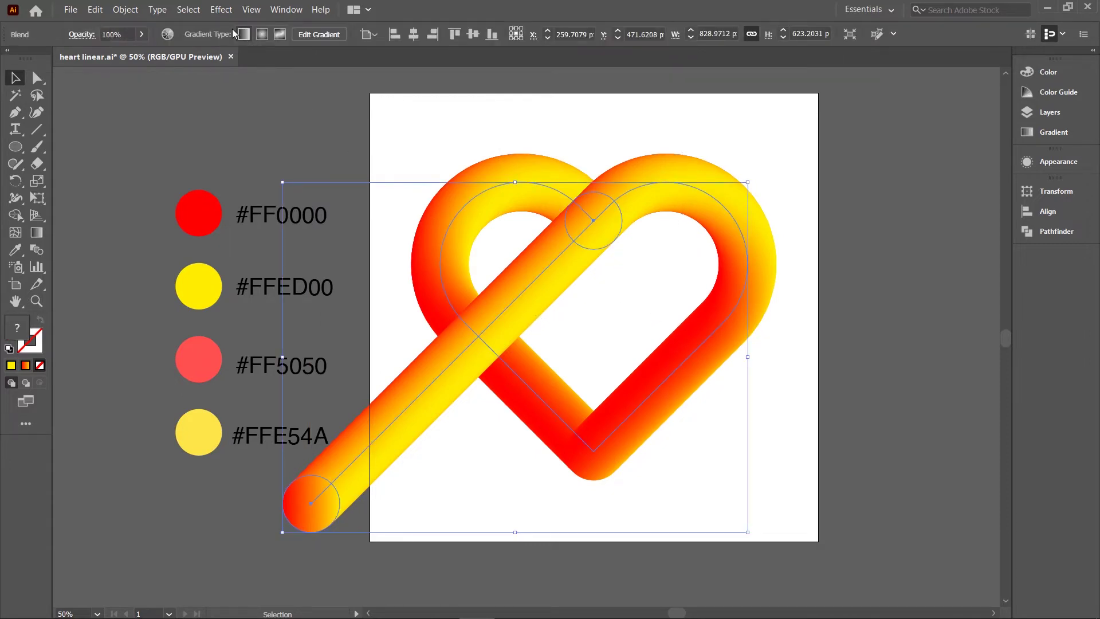
left_click(223, 10)
mouse_move(263, 136)
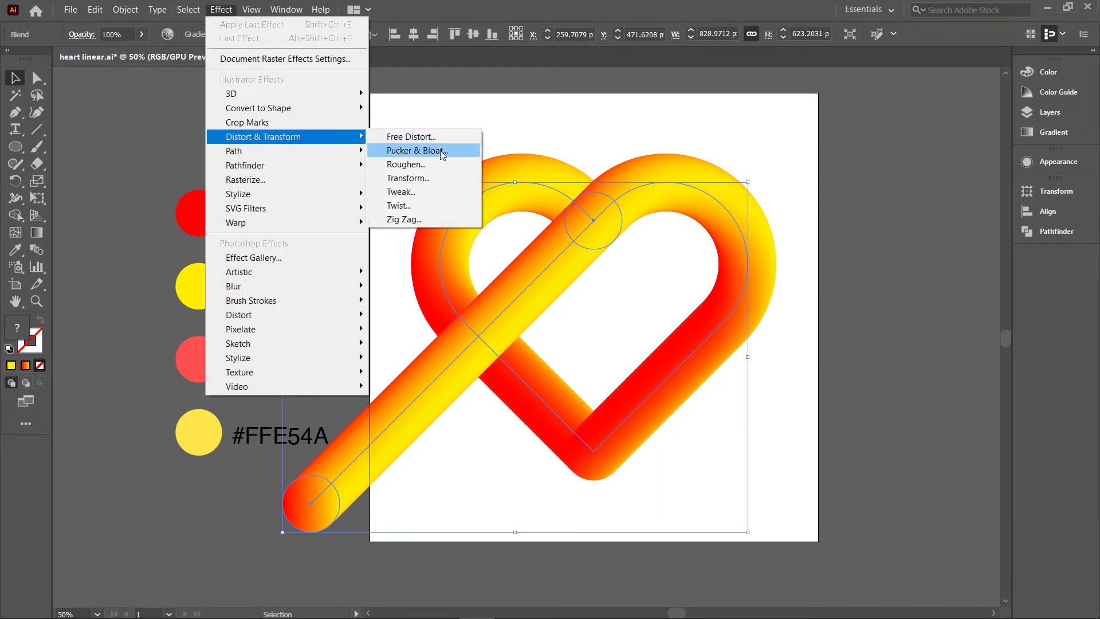
Step: Apply a Zig Zag effect to the heart blend: Relative, Size 16%, 9 ridges, Smooth points
left_click(445, 224)
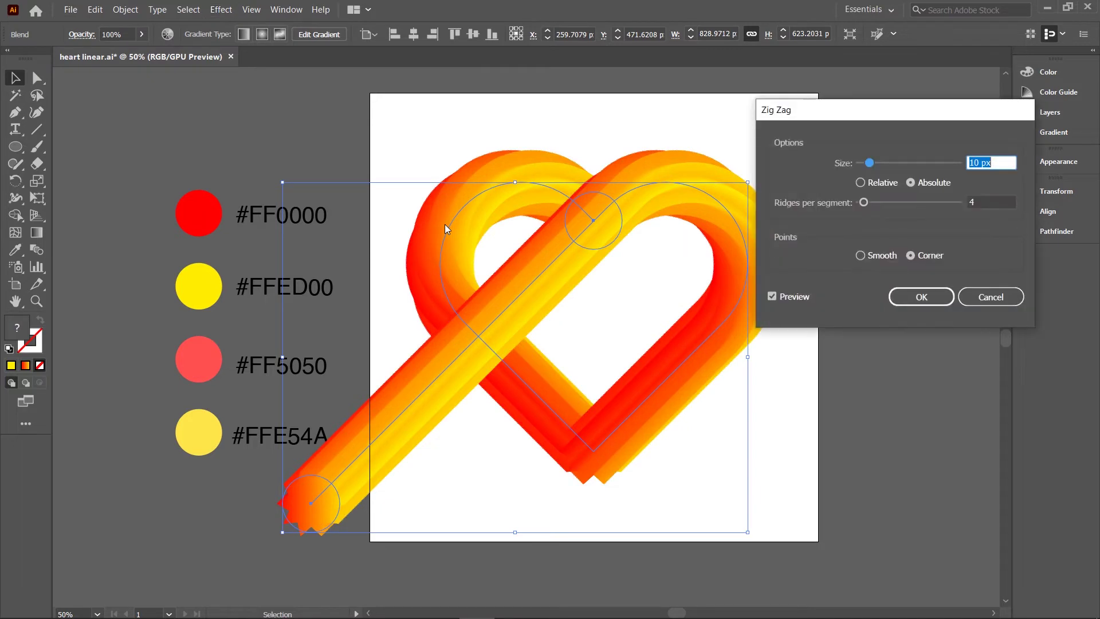
left_click(860, 183)
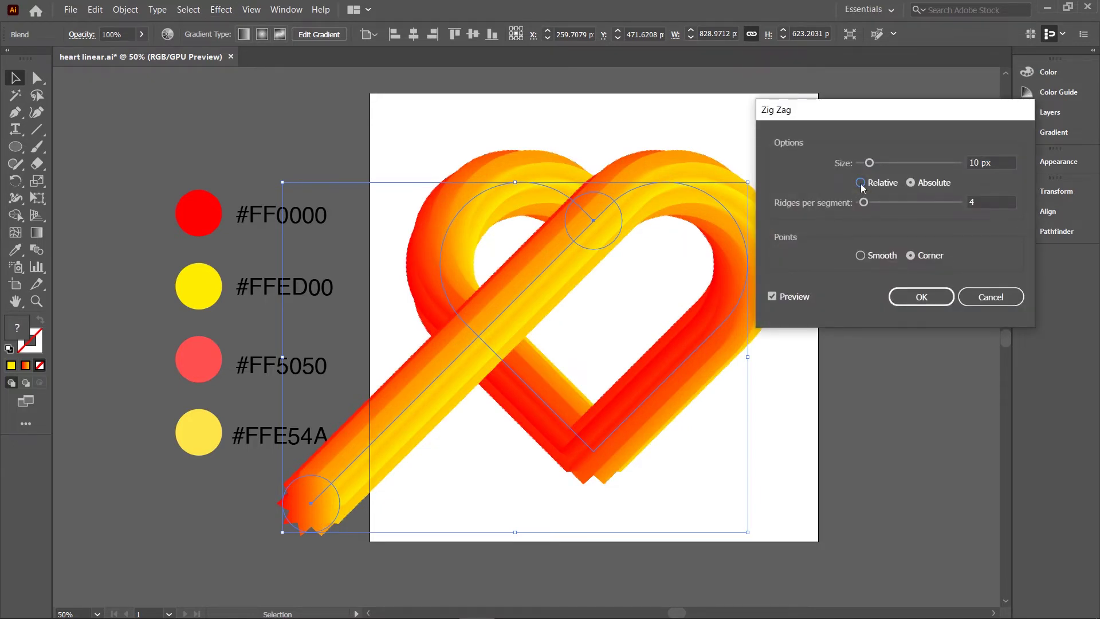
left_click_drag(982, 162, 960, 157)
type("16")
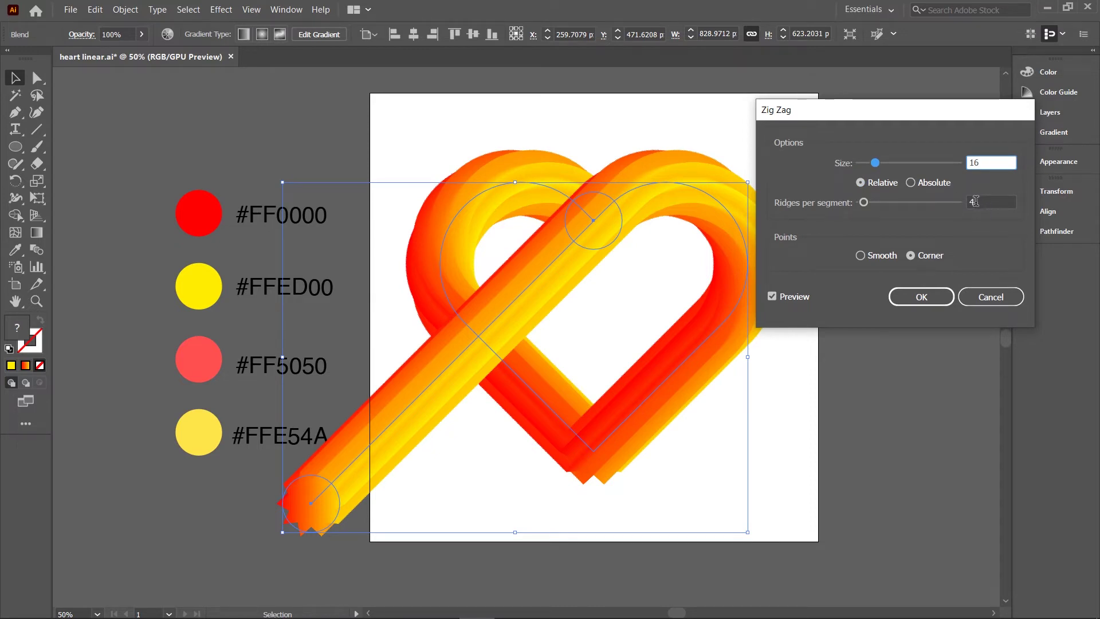
left_click(972, 201)
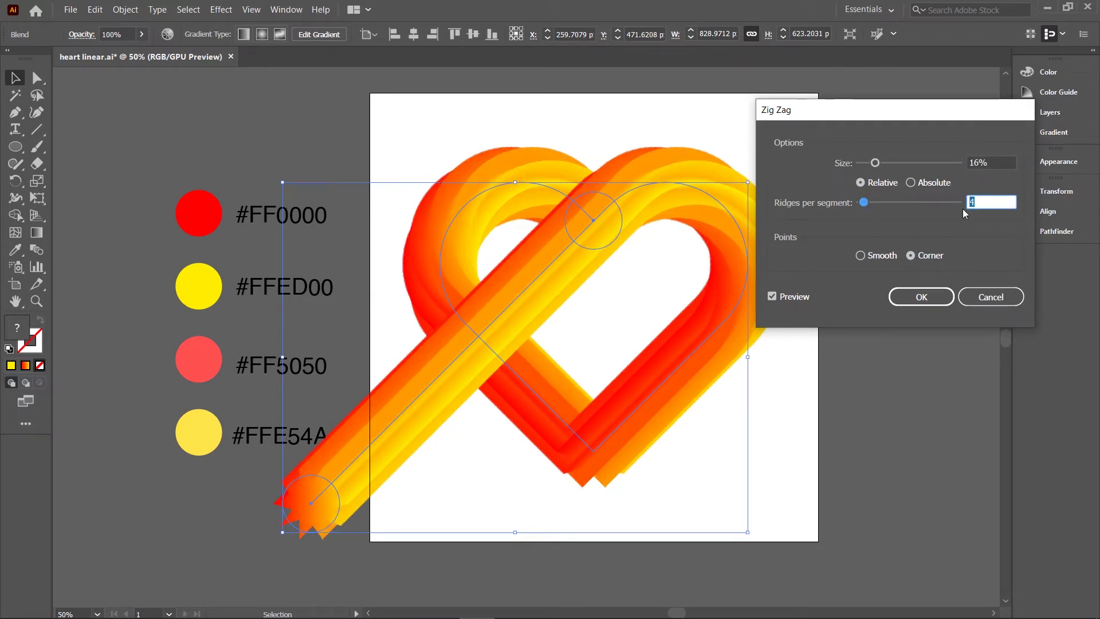
type("9")
left_click(861, 256)
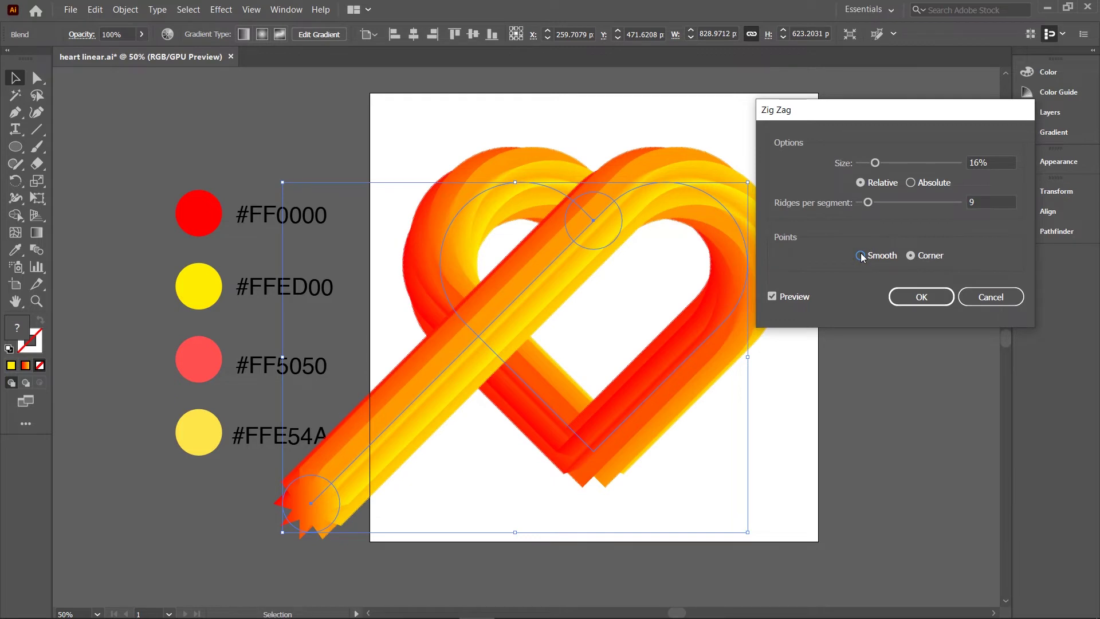
left_click(861, 256)
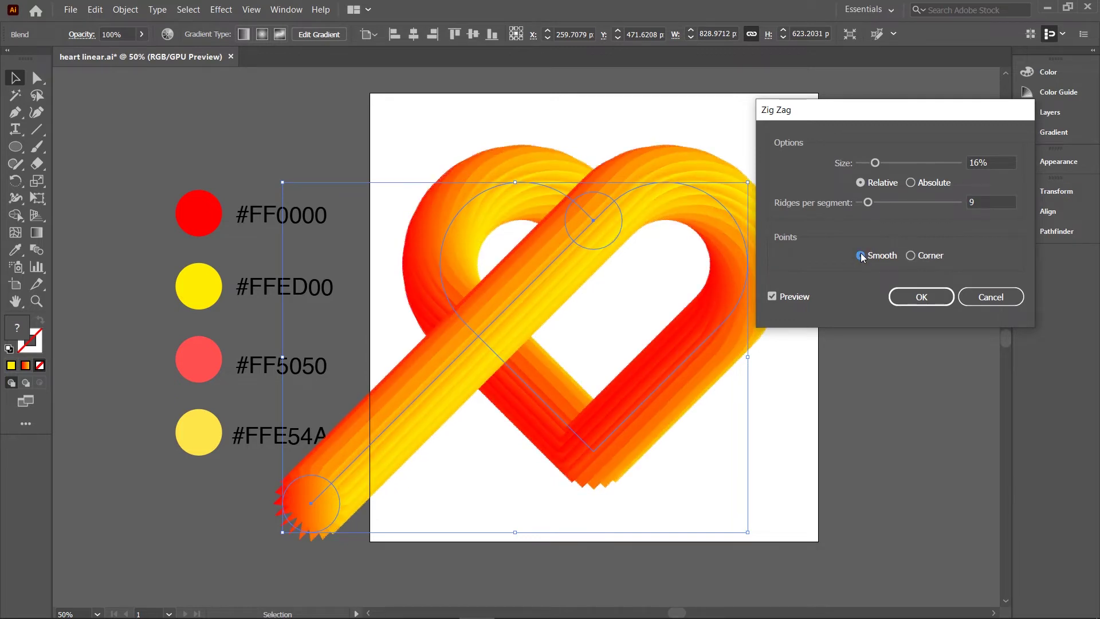
left_click(902, 293)
left_click(858, 259)
left_click_drag(11, 152, 48, 154)
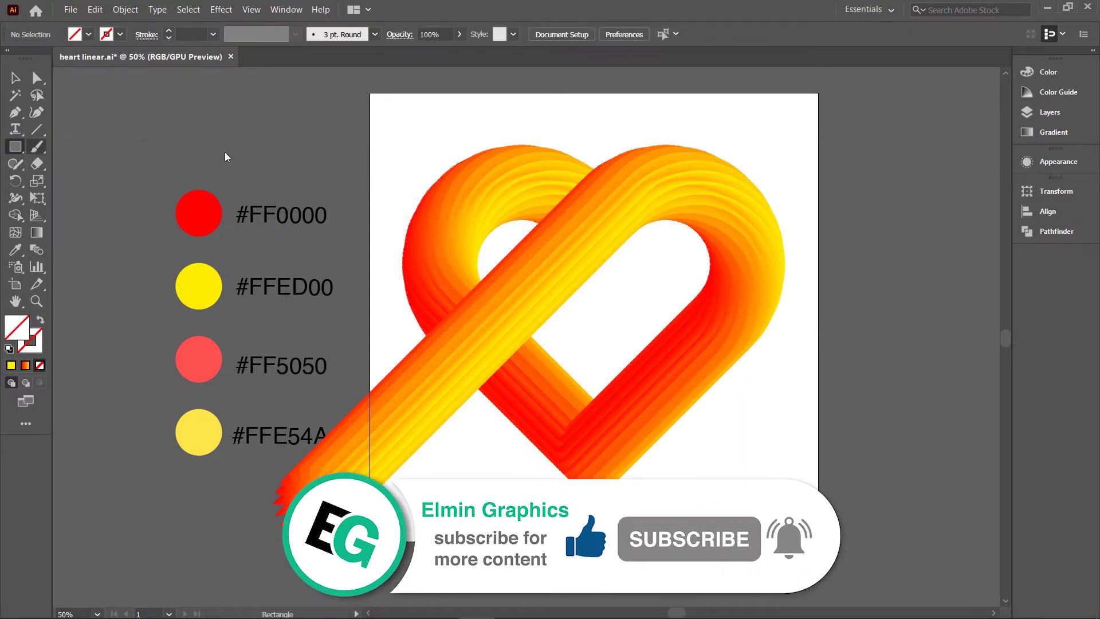
Step: Draw a thin-stroked rectangle, rotate it 45° and move it onto the heart's left side
left_click_drag(435, 123, 479, 200)
left_click(169, 33)
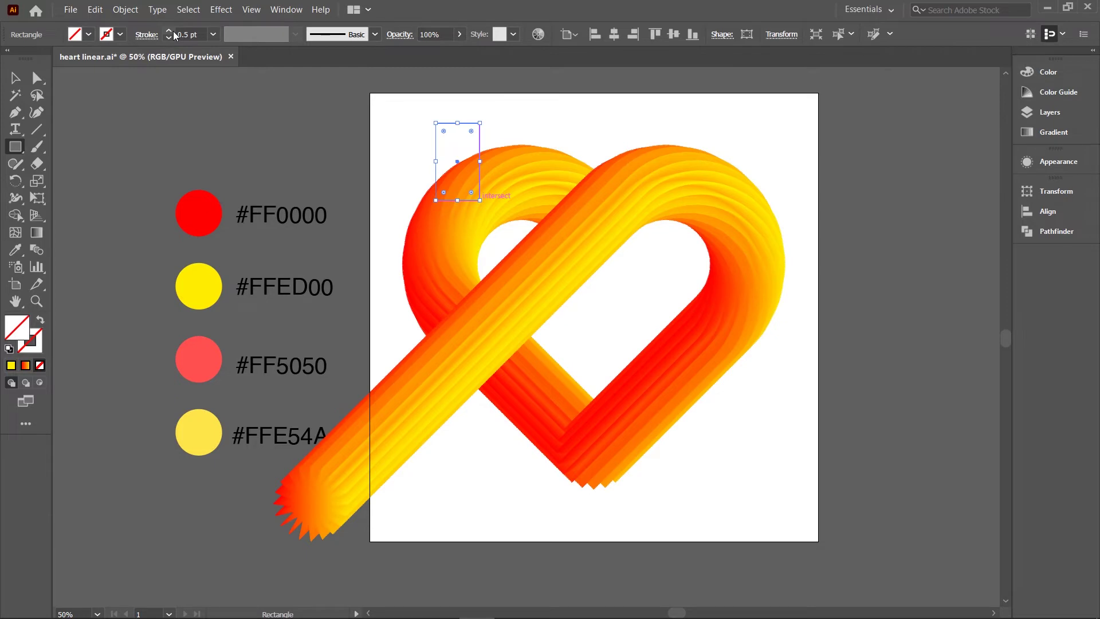
left_click(16, 77)
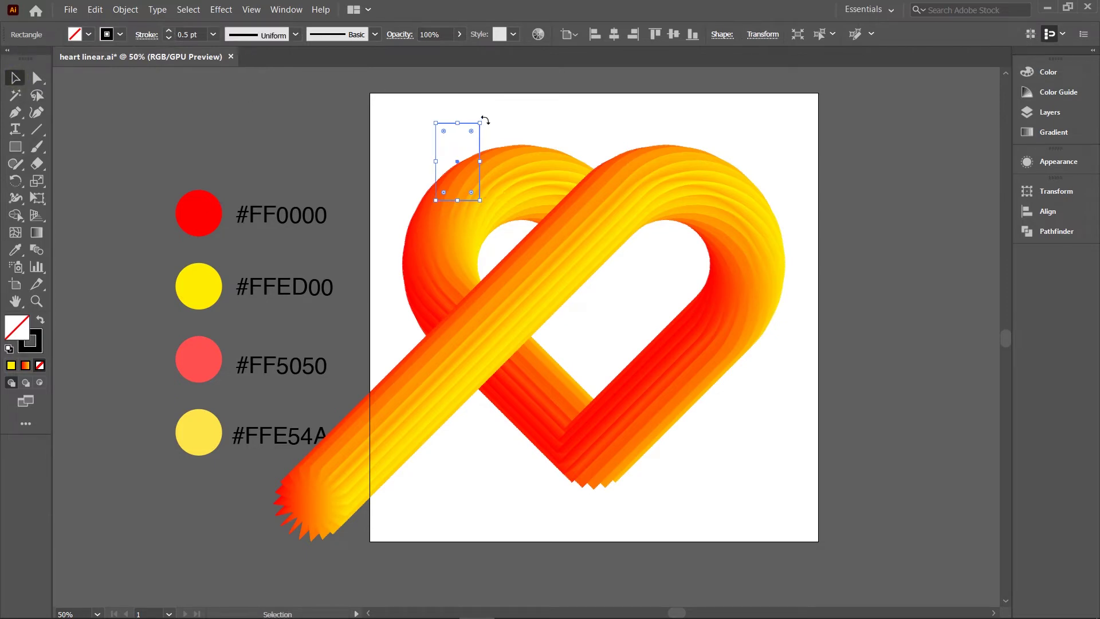
left_click_drag(490, 142, 481, 249)
left_click_drag(447, 210, 434, 317)
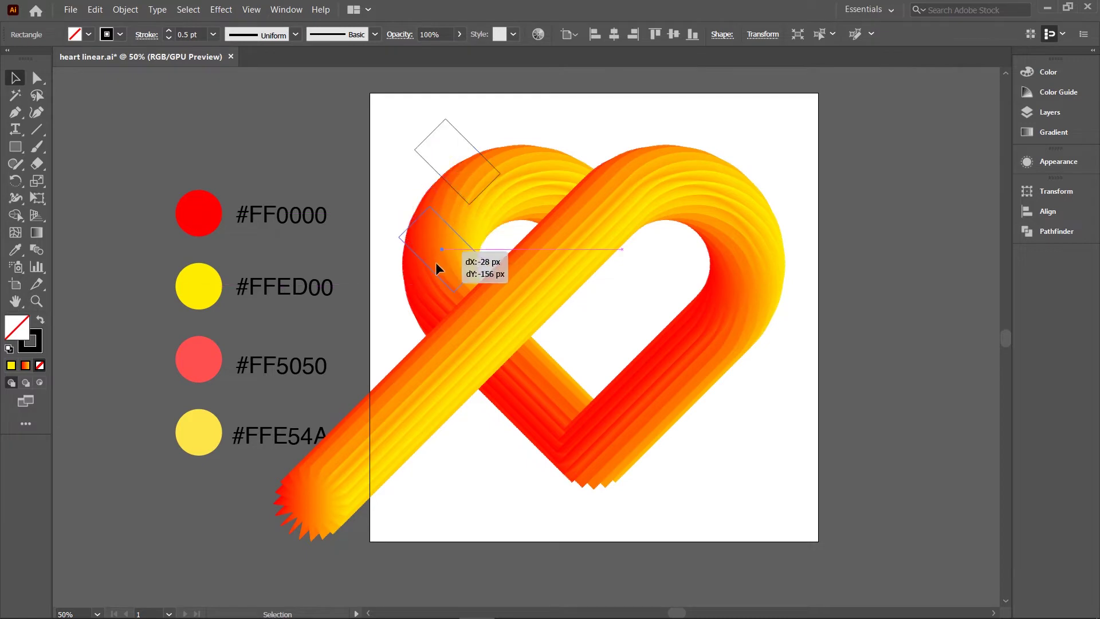
Step: Resize and reposition the tilted rectangle to cover the upper-left crossing of the tube
scroll(431, 313, "up", 4)
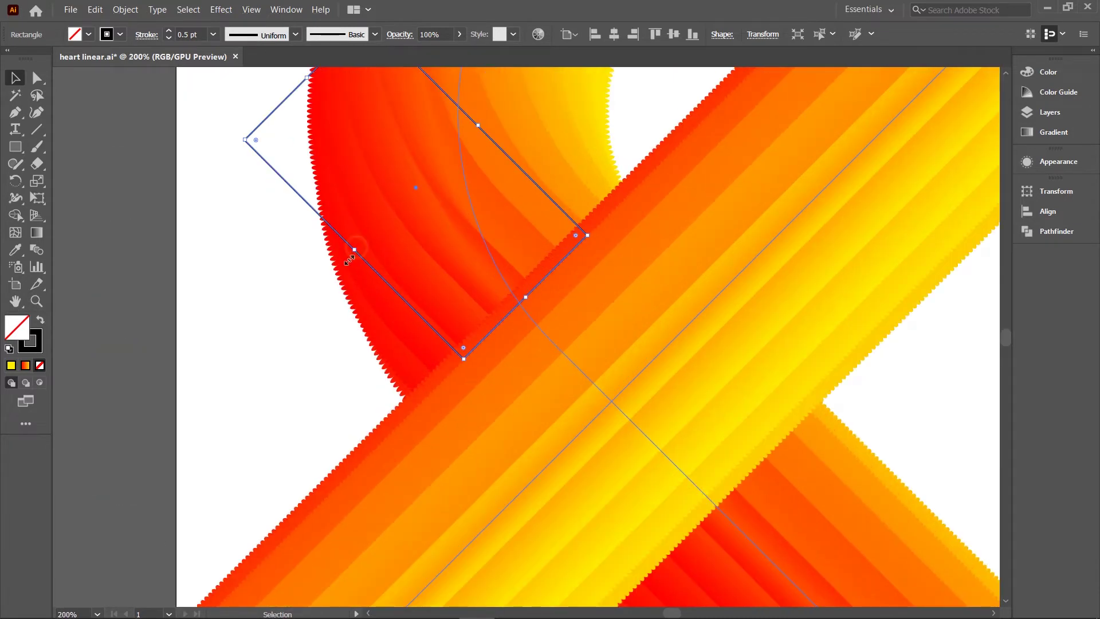
left_click_drag(356, 249, 306, 298)
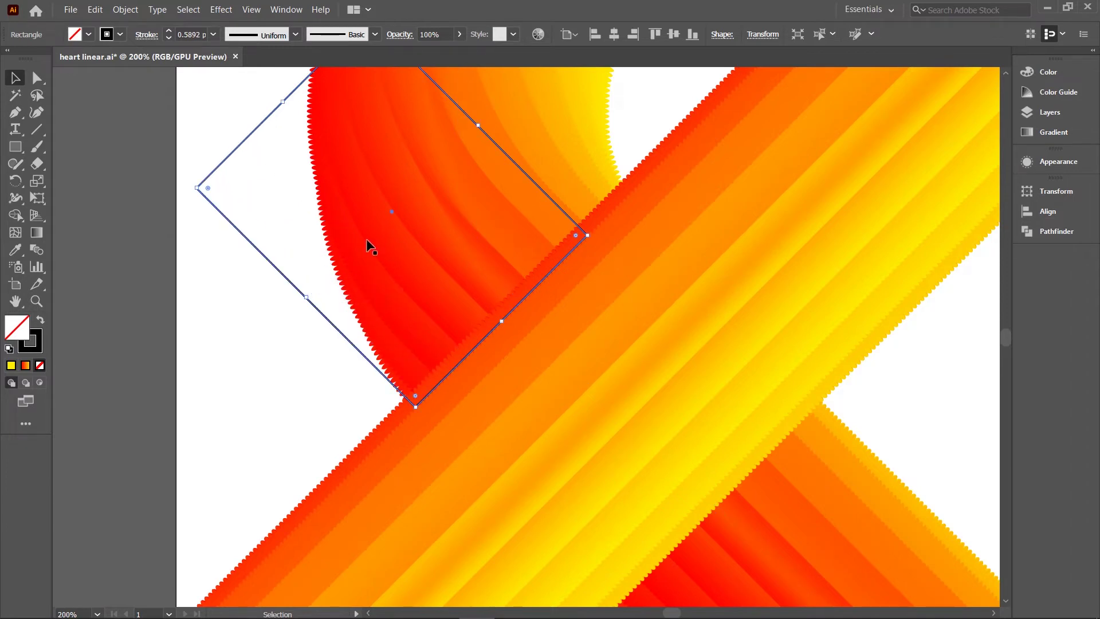
left_click_drag(521, 116, 564, 72)
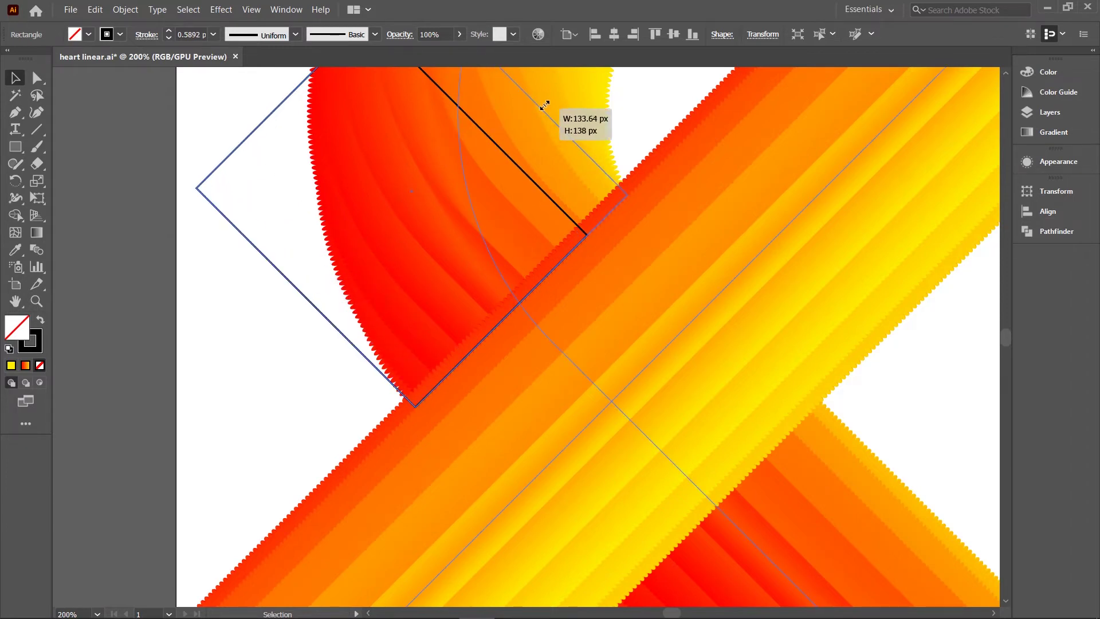
mouse_move(307, 80)
left_mouse_down()
mouse_move(403, 199)
mouse_move(393, 166)
left_mouse_up()
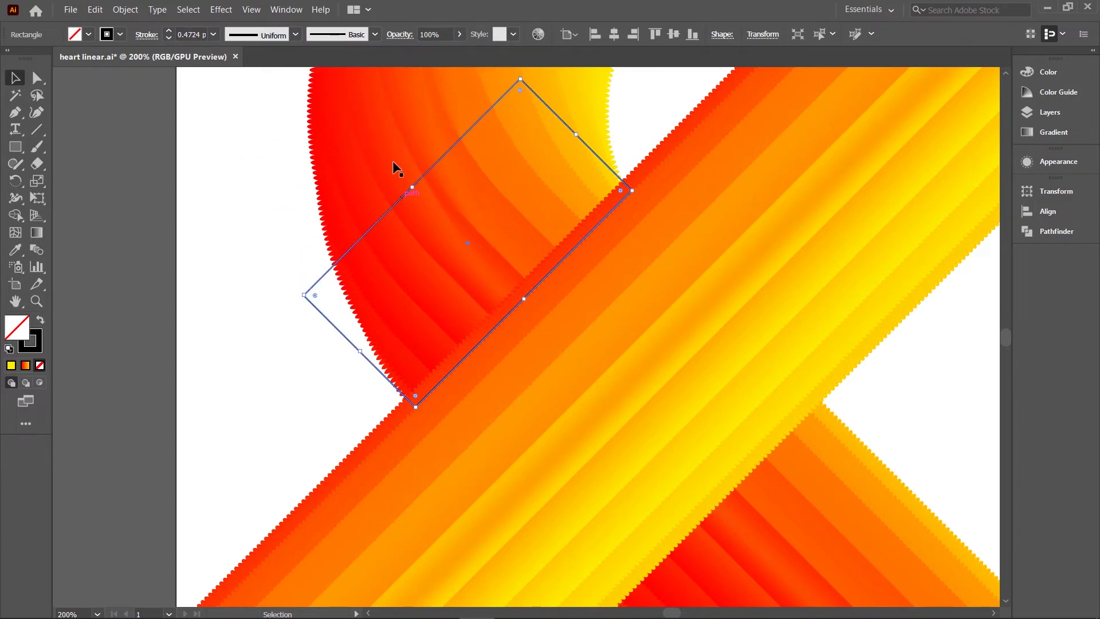
scroll(412, 186, "down", 1)
mouse_move(451, 230)
left_mouse_down()
mouse_move(443, 223)
mouse_move(642, 493)
mouse_move(681, 464)
left_mouse_up()
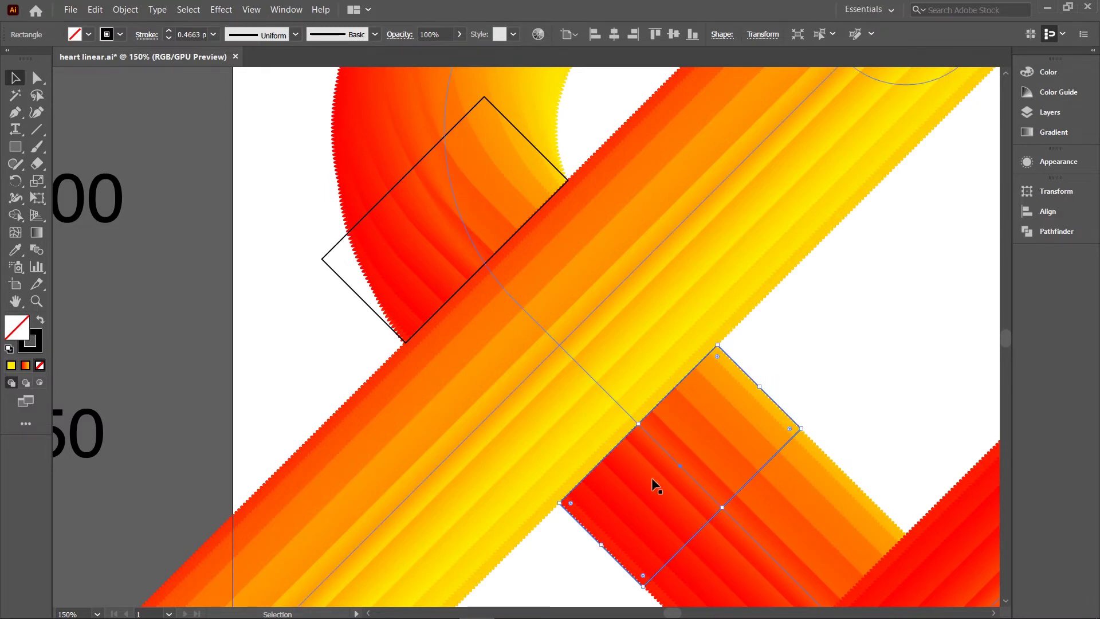
Step: Delete the left corner anchor of the upper-left rectangle
scroll(658, 481, "up", 2)
scroll(646, 393, "down", 2)
key("a")
left_click(314, 219)
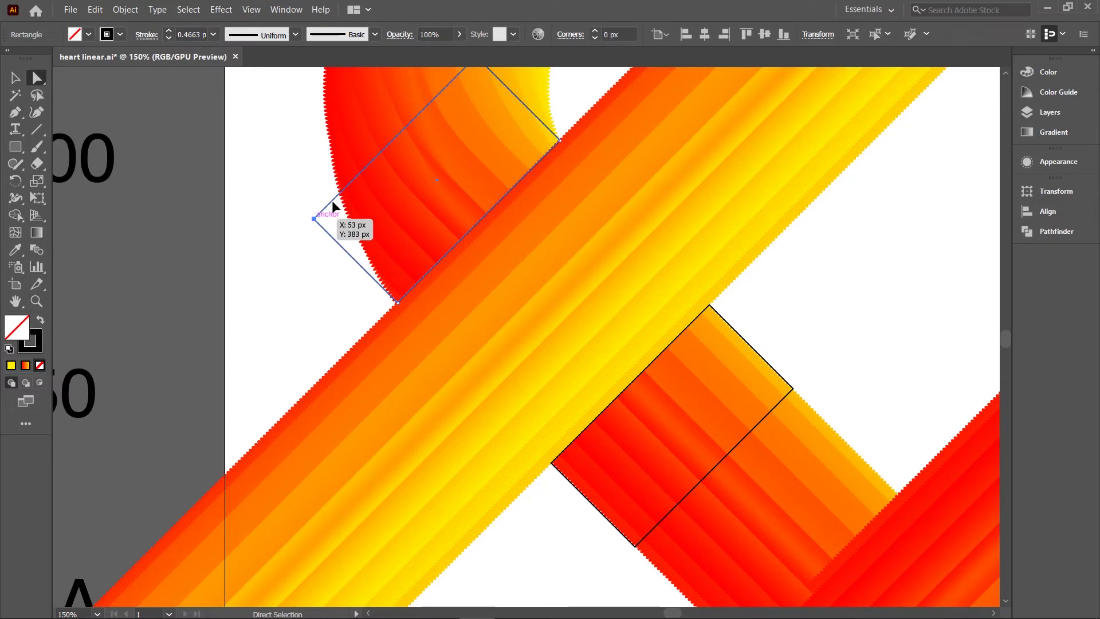
key("Delete")
Step: Curve the rectangle's outer edge along the inside of the heart's left loop using the Curvature tool
key("shift+grave")
left_click(370, 256)
scroll(504, 149, "up", 2)
left_click_drag(476, 126, 533, 81)
left_click(549, 180)
key("v")
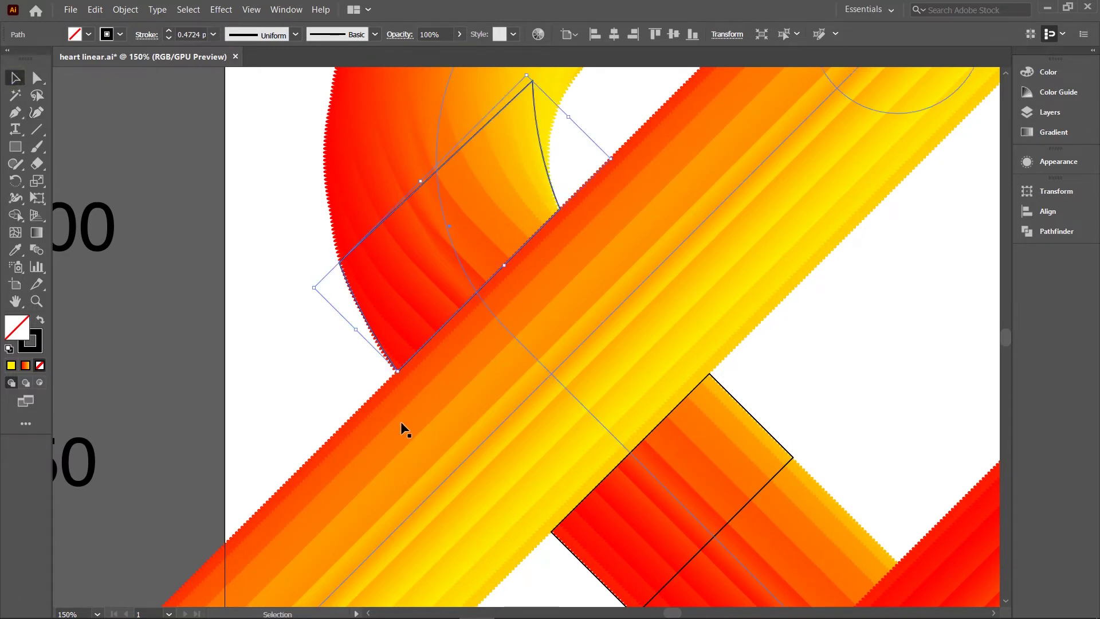
Step: Drag a copy of the diamond shape up to the heart's top loop
scroll(400, 421, "down", 1)
scroll(613, 445, "up", 3)
left_click_drag(657, 412, 691, 214)
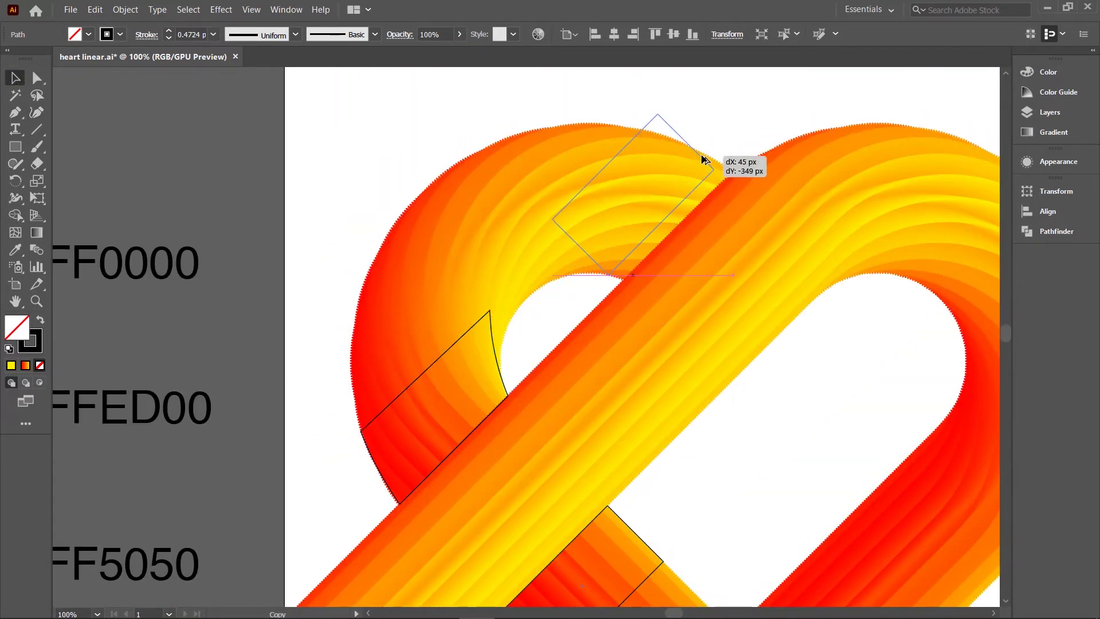
Step: Nudge the copied shape into place and pull its left corner down-left
scroll(692, 214, "up", 2)
left_click_drag(654, 248, 651, 246)
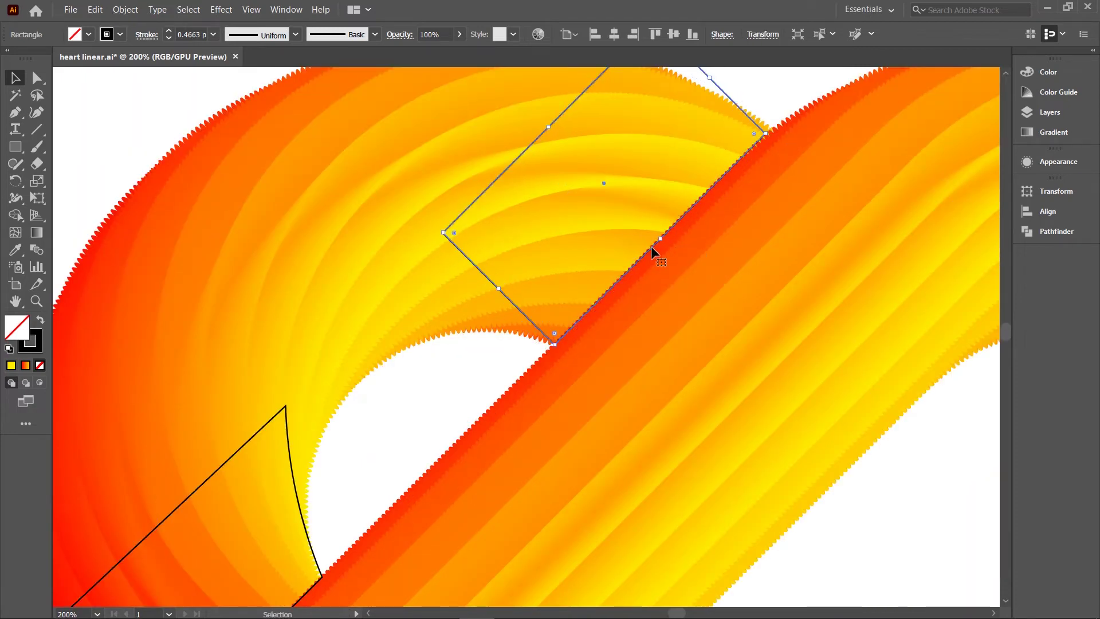
scroll(543, 290, "up", 1)
left_click(36, 112)
left_click_drag(443, 259, 372, 367)
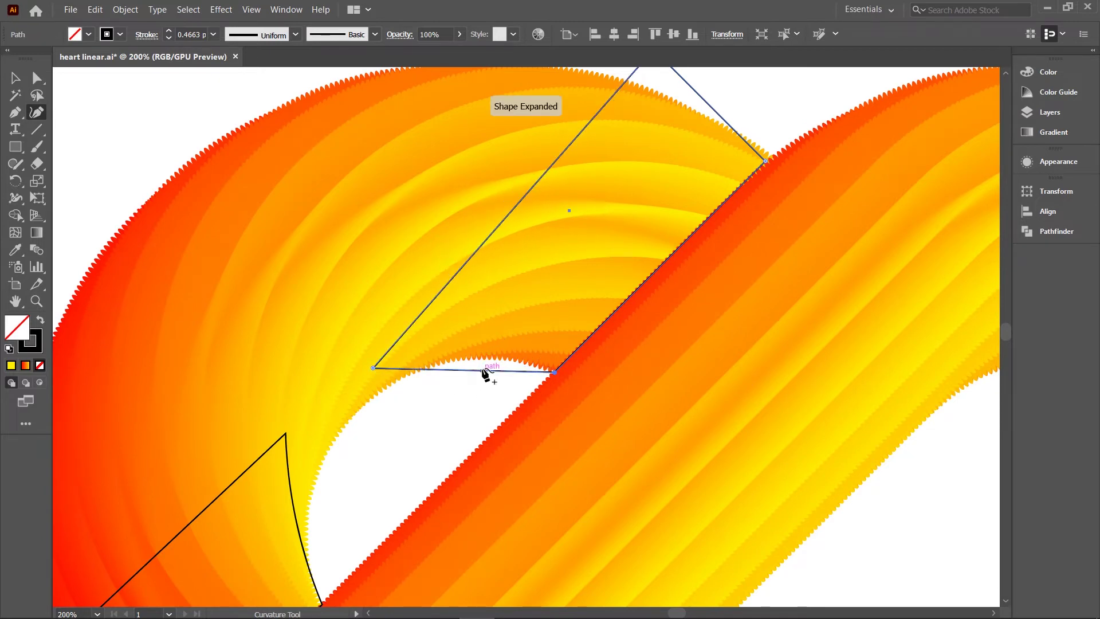
Step: Curve the copy's bottom and upper-right edges to follow the heart's outer loop
left_click(504, 357)
scroll(649, 115, "up", 2)
left_click_drag(653, 106, 585, 126)
left_click_drag(699, 179, 705, 169)
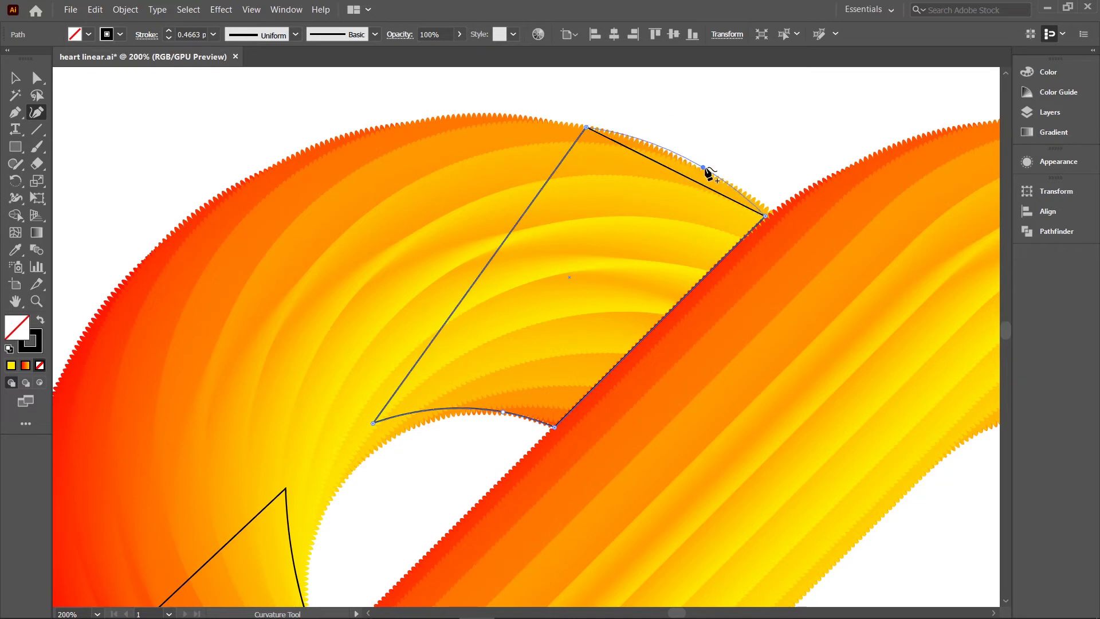
left_click_drag(767, 211, 773, 205)
key("v")
Step: Select the large rotated shape across the heart, then clear the selection
scroll(562, 147, "down", 2)
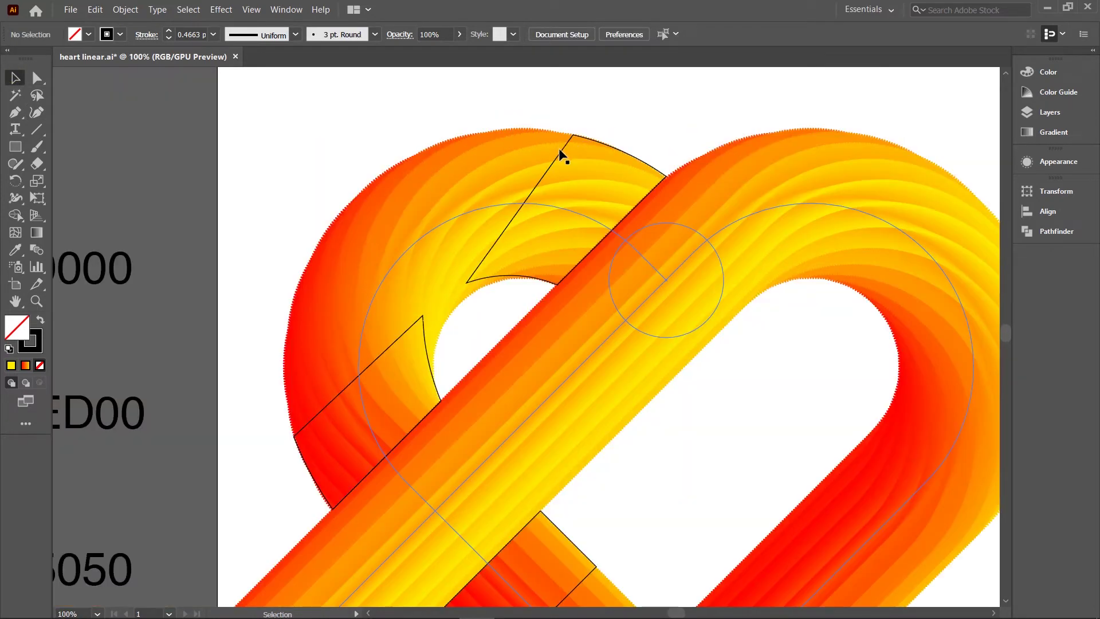
scroll(559, 150, "down", 1)
scroll(429, 252, "up", 2)
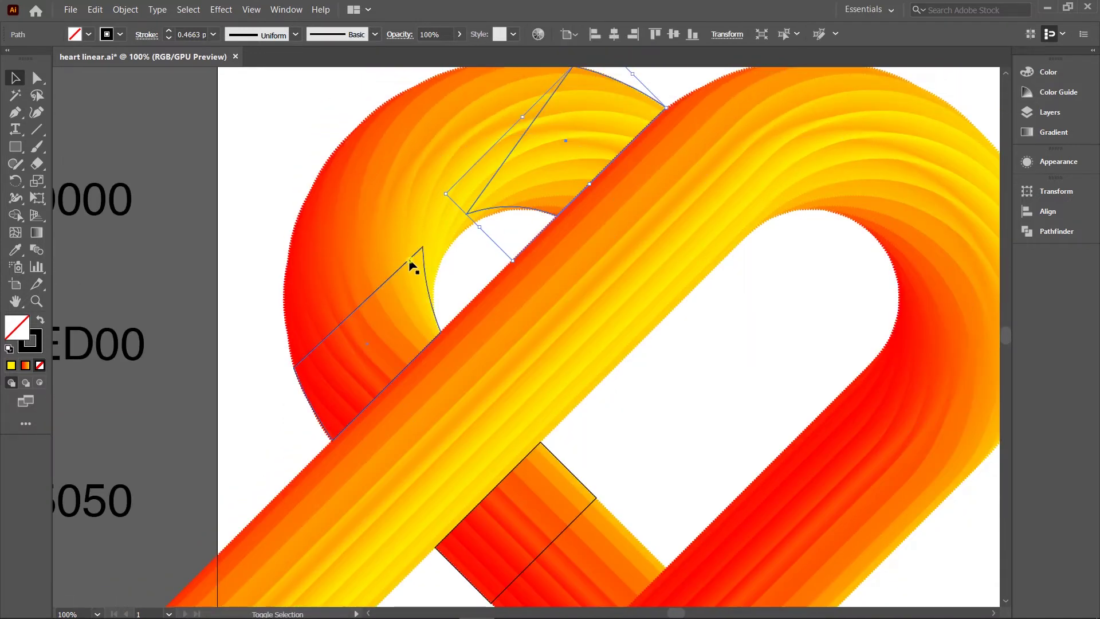
left_click(572, 471)
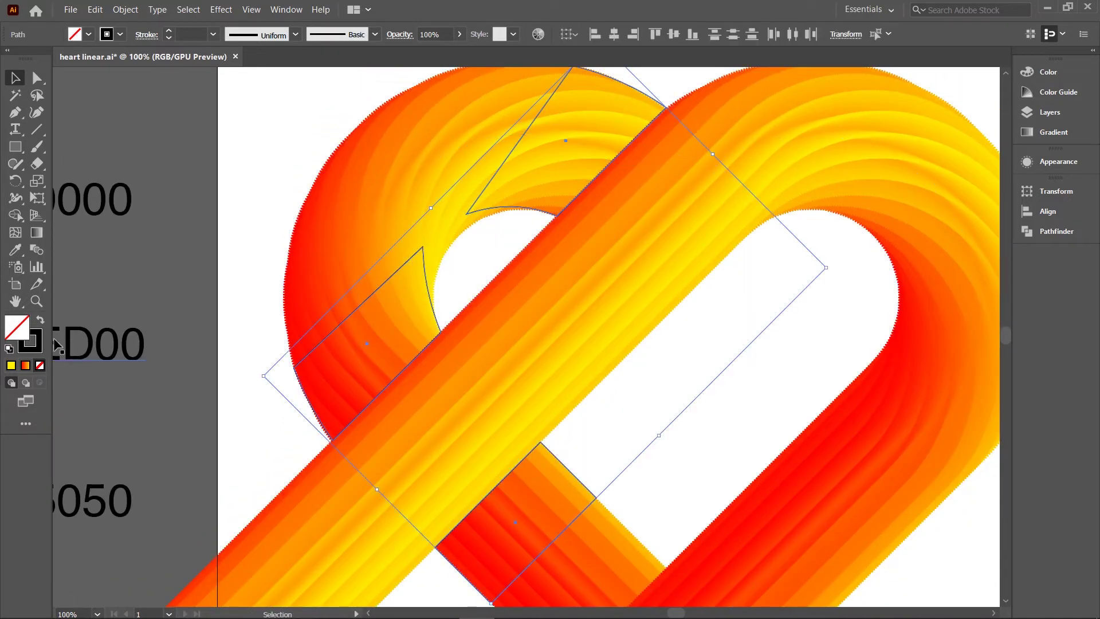
left_click(307, 197)
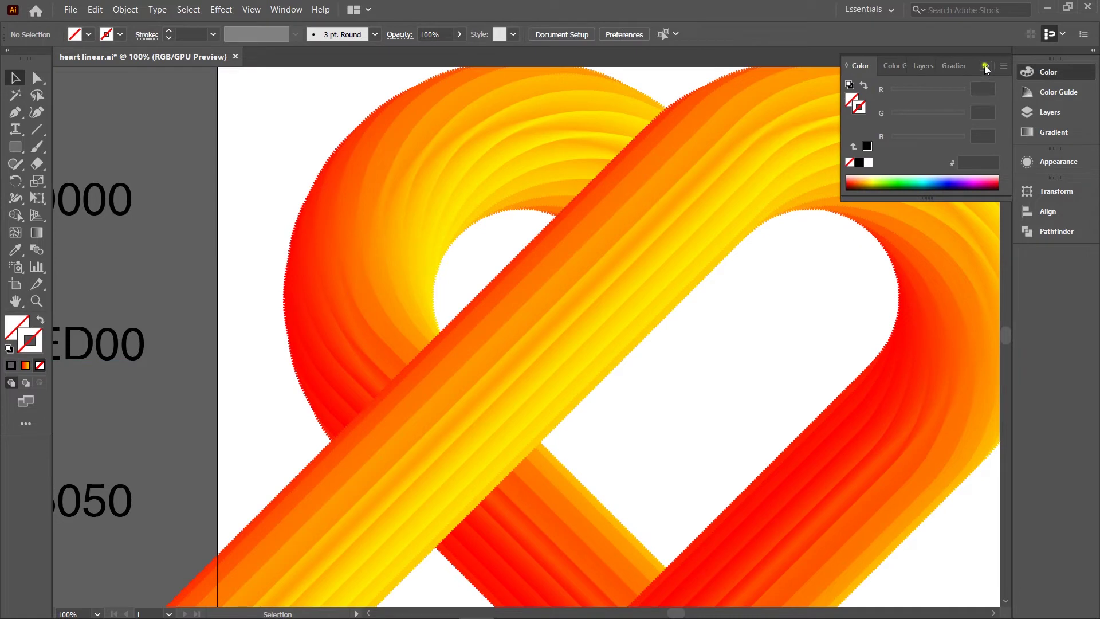
left_click(36, 131)
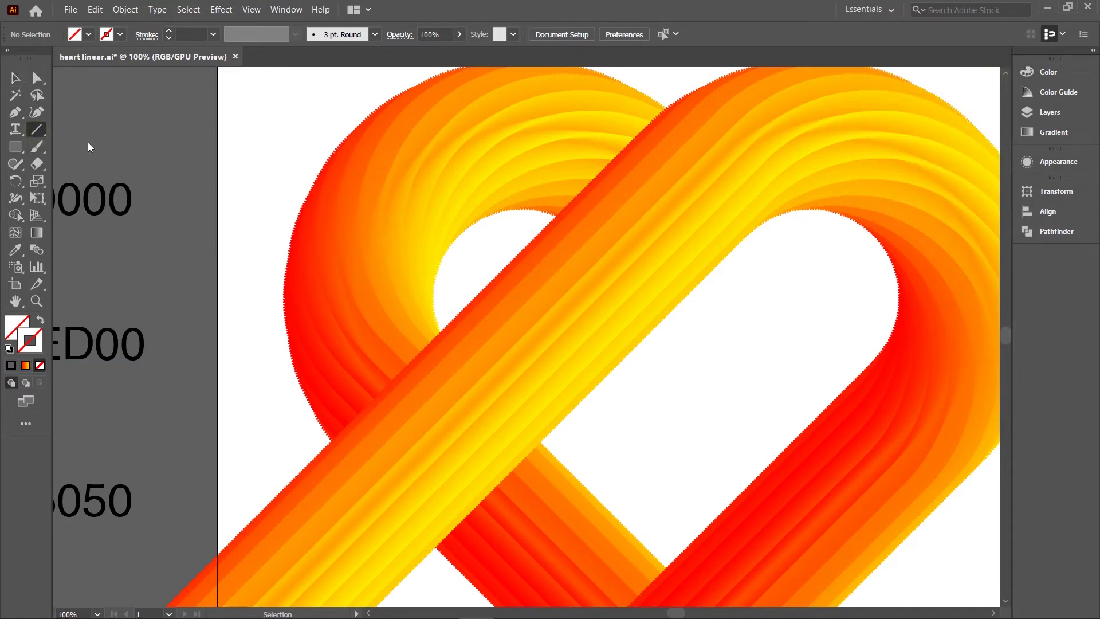
Step: Draw a diagonal line beside the heart's upper-left edge and stroke it dark red #9B0000
left_click_drag(246, 240, 383, 103)
left_click(15, 81)
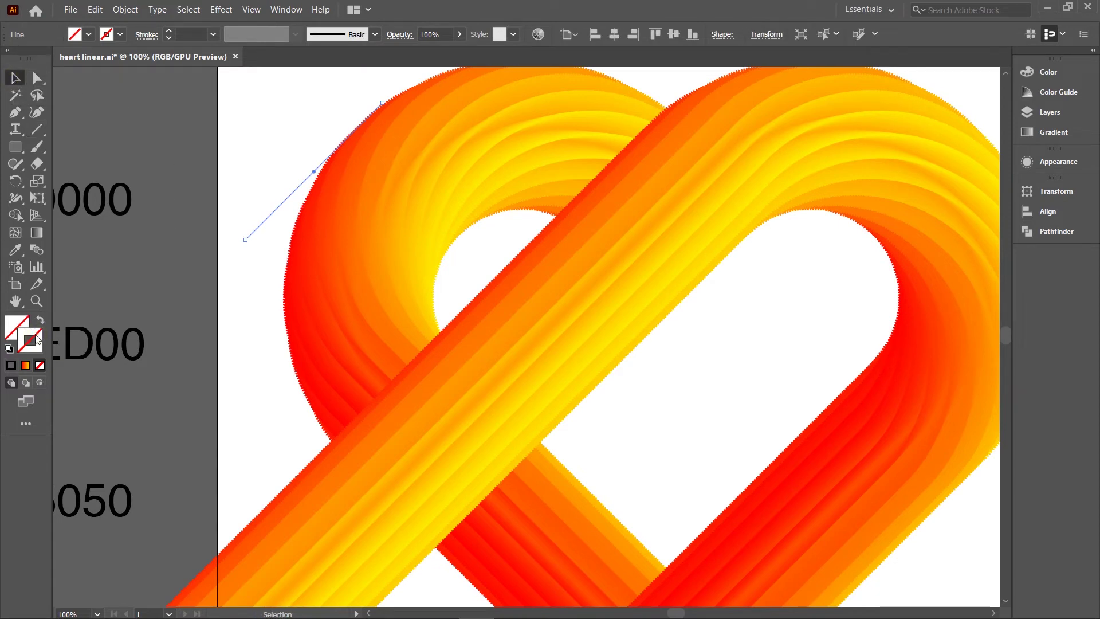
double_click(36, 339)
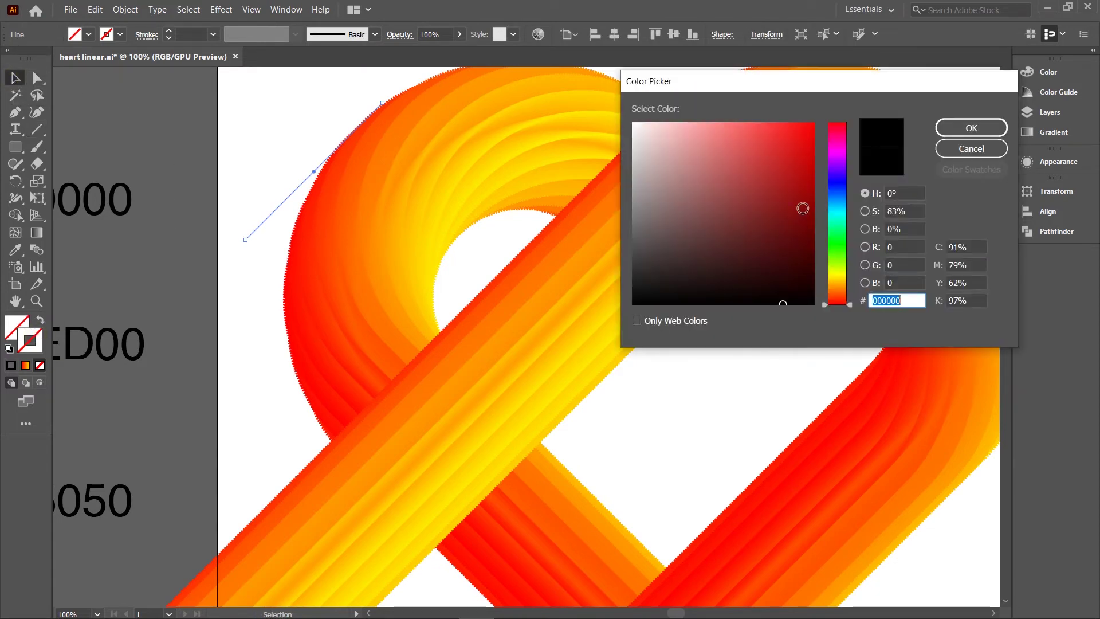
left_click(814, 193)
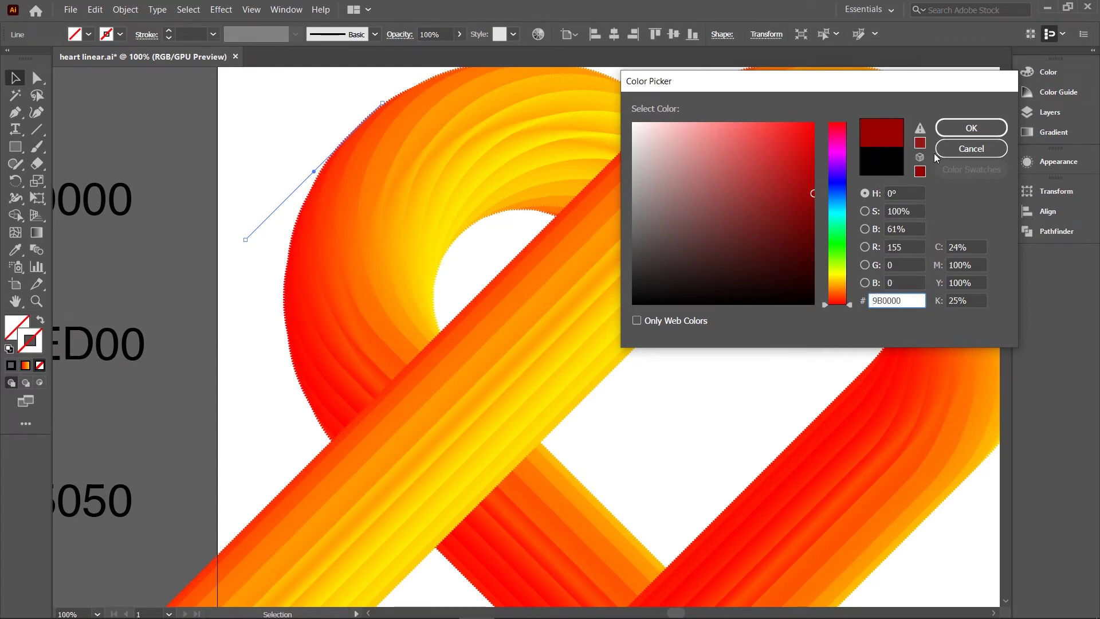
left_click(964, 129)
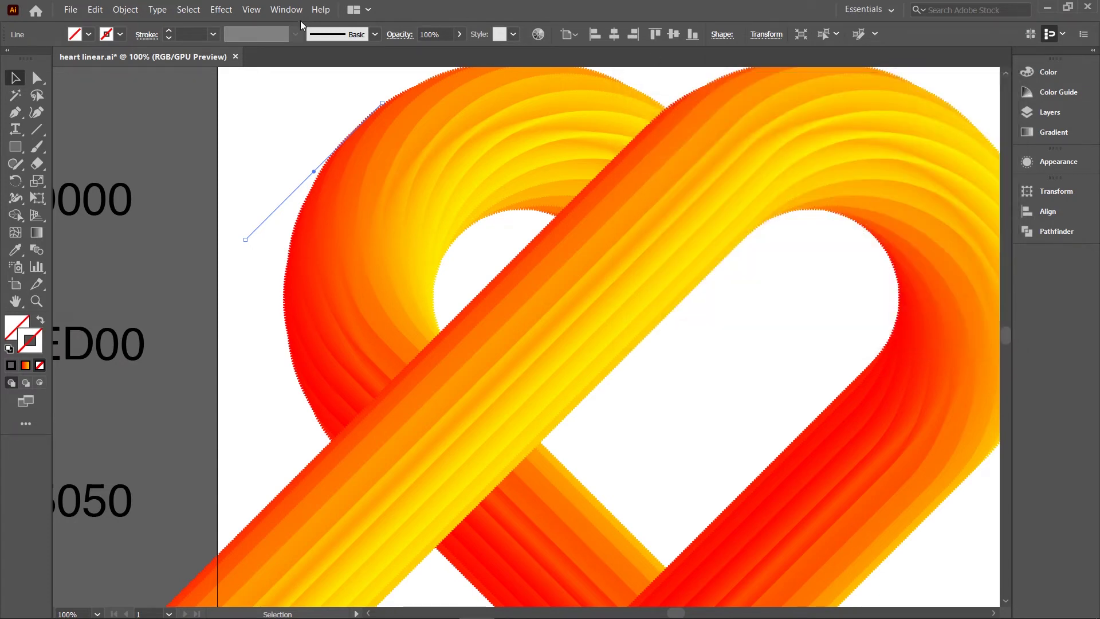
Step: Increase the line's stroke weight to 9 pt
left_click(170, 31)
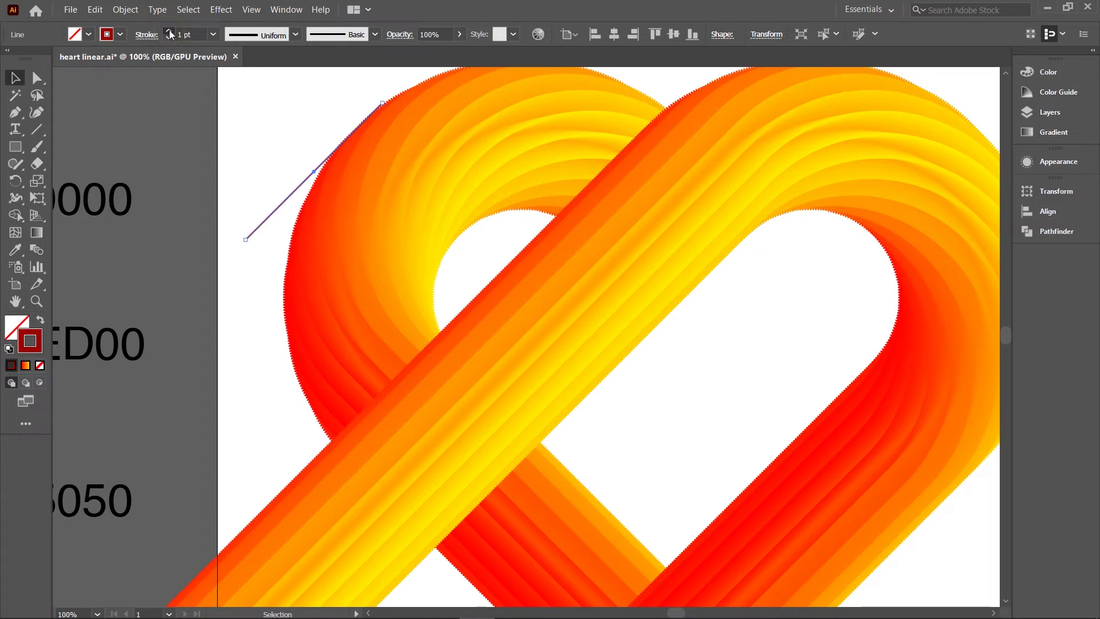
left_click(169, 31)
left_click(169, 32)
left_click(170, 32)
left_click(170, 32)
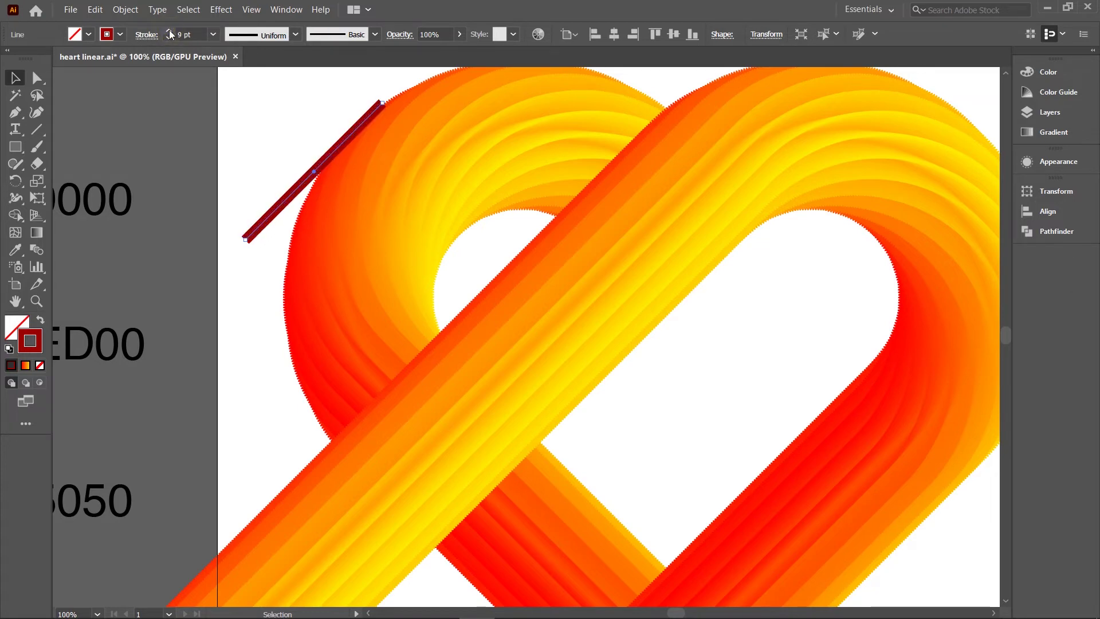
left_click(221, 10)
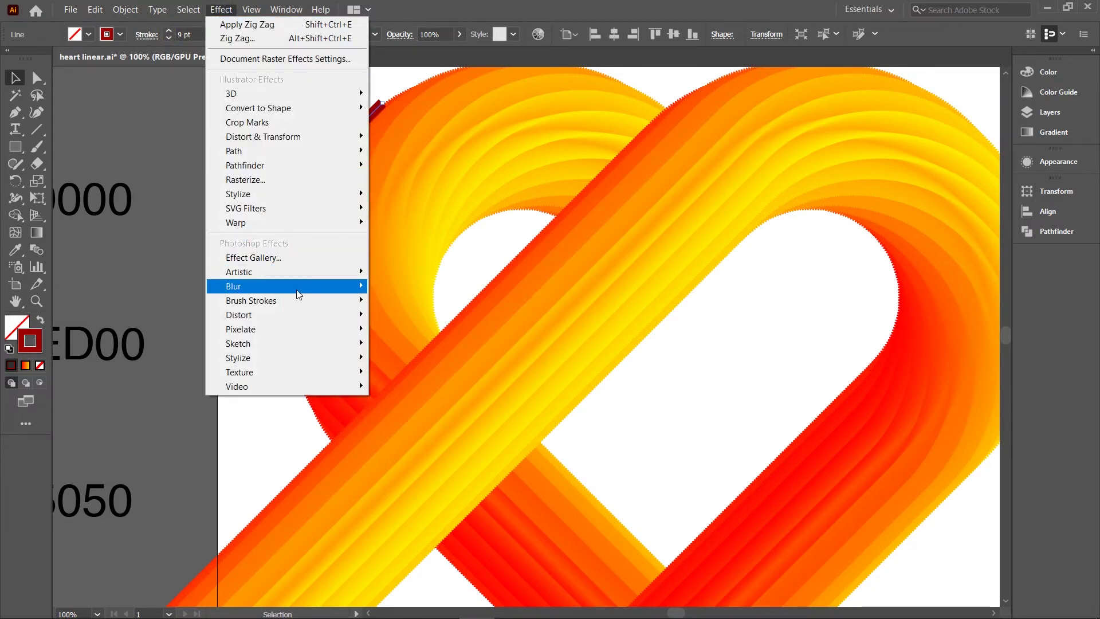
Step: Give the dark red line a 27.15 px Gaussian Blur and Multiply blend mode
left_click(407, 289)
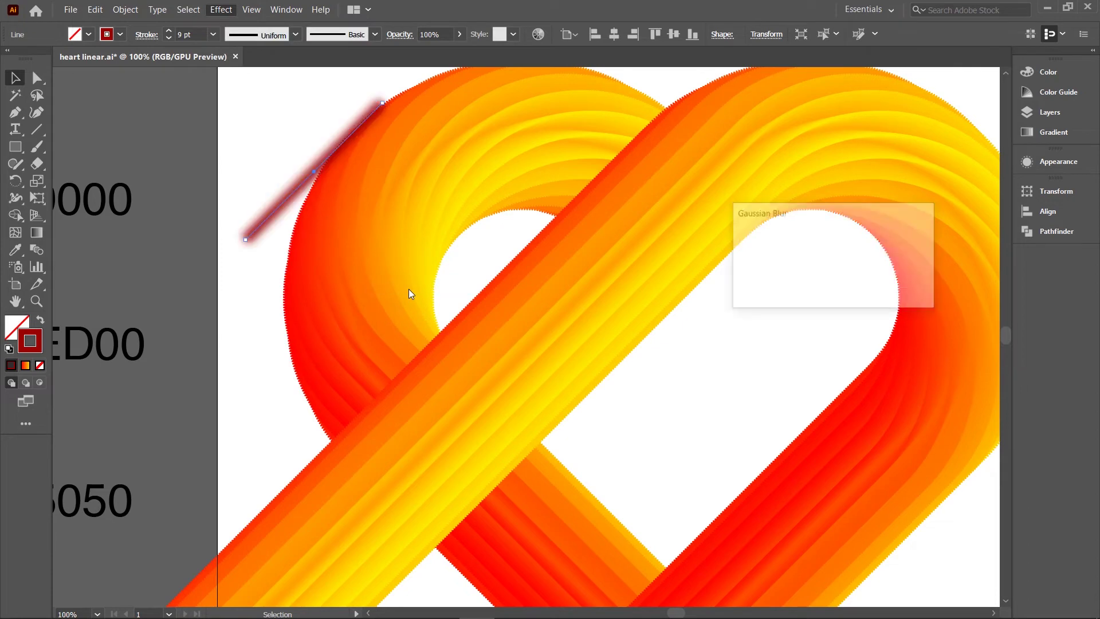
left_click_drag(807, 248, 819, 251)
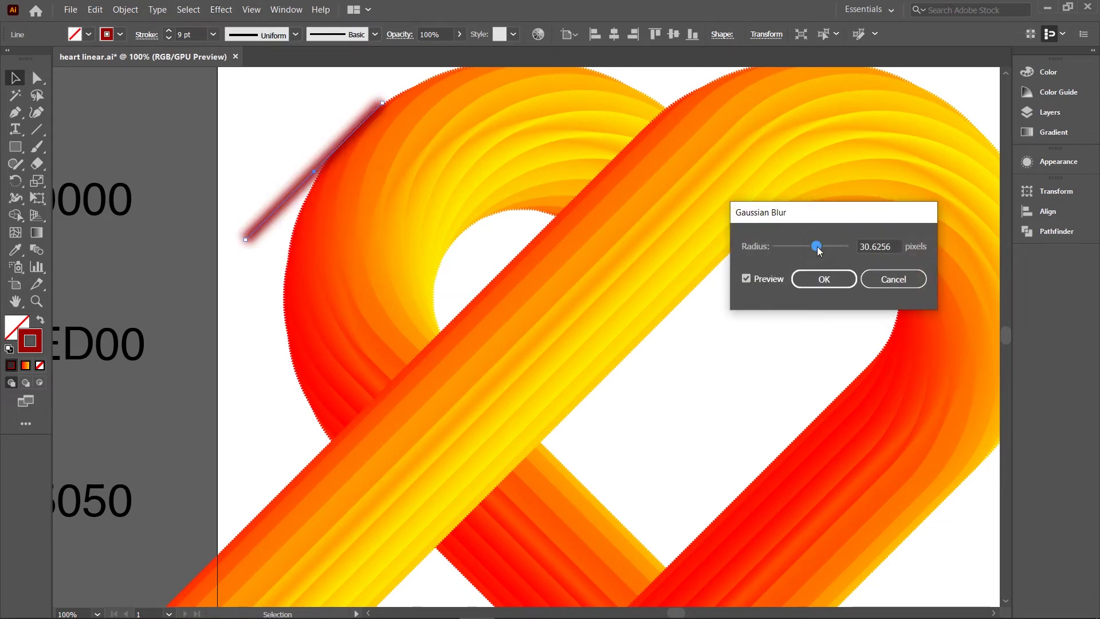
left_click(825, 279)
left_click(399, 35)
left_click(284, 58)
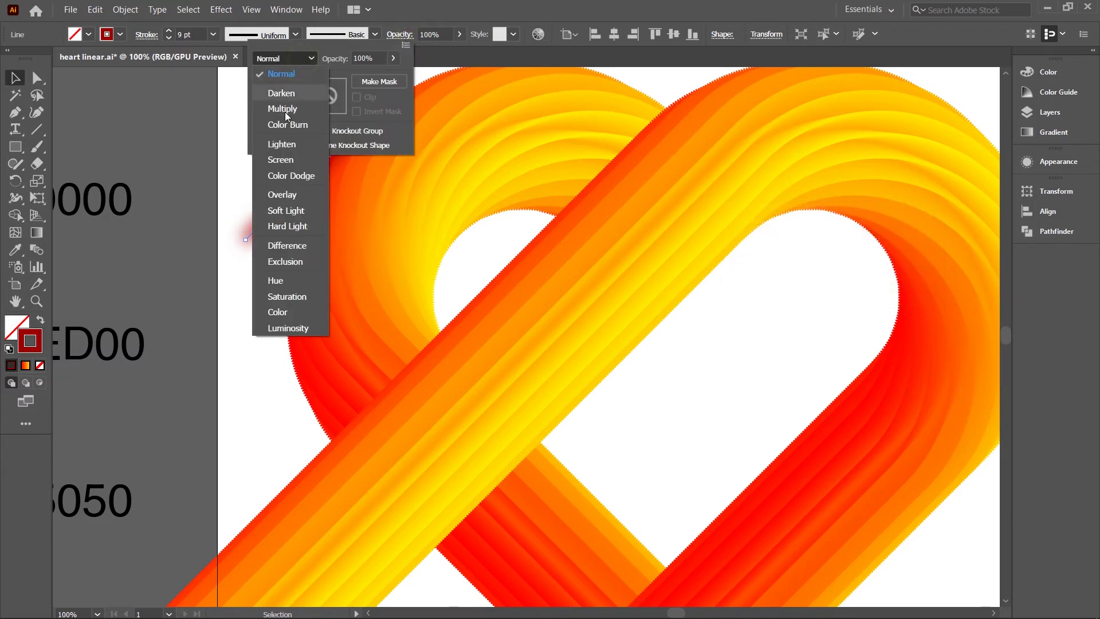
left_click(284, 109)
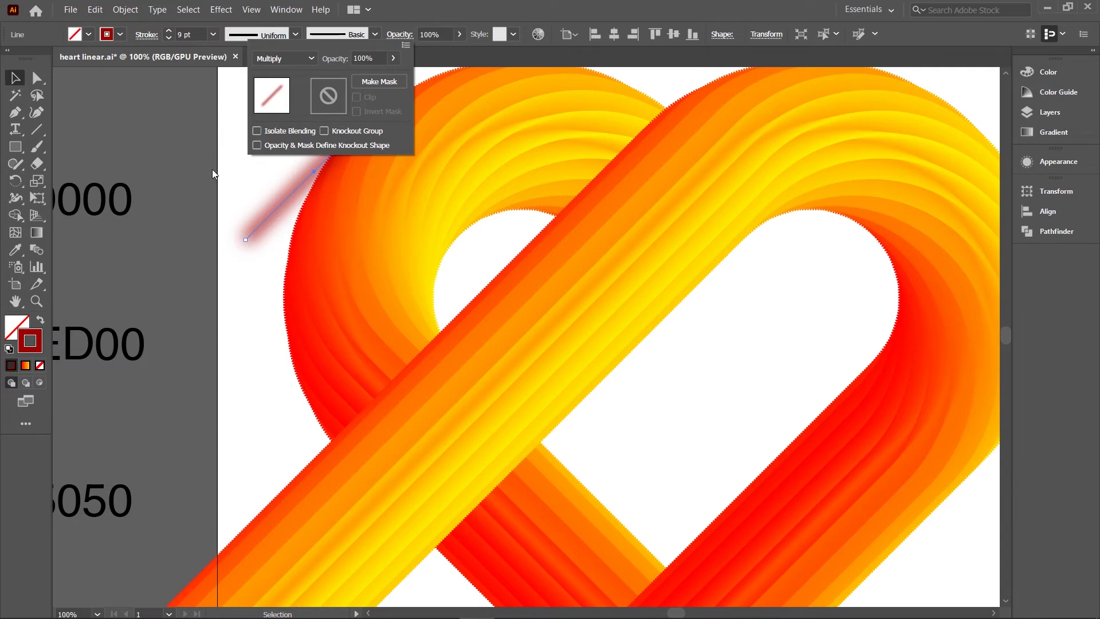
left_click(263, 190)
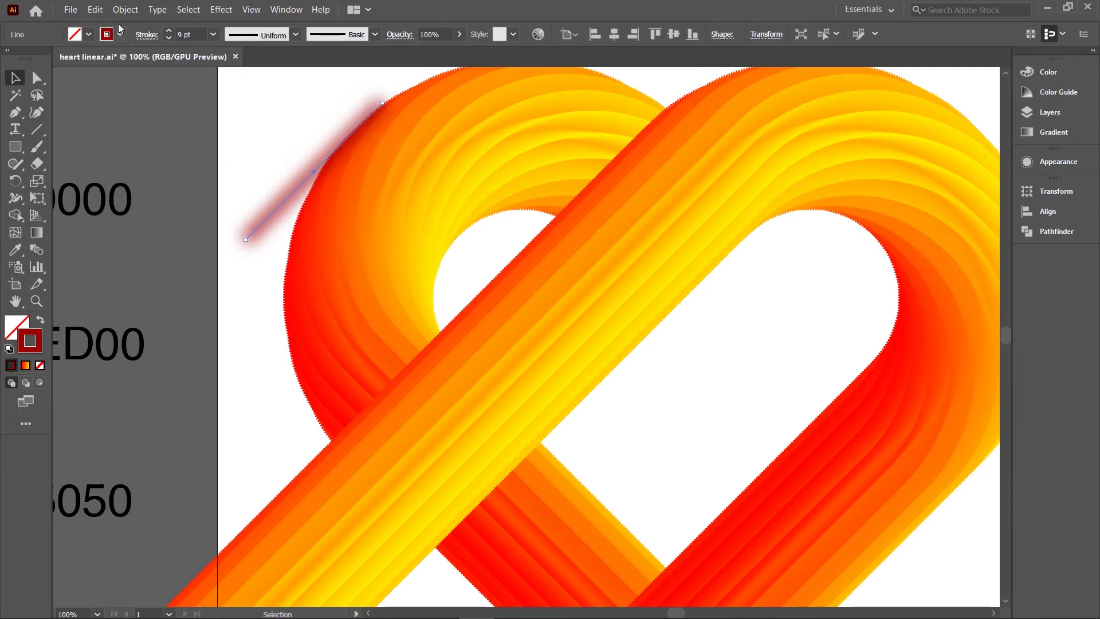
Step: Cut the blurred line to the clipboard
left_click(95, 10)
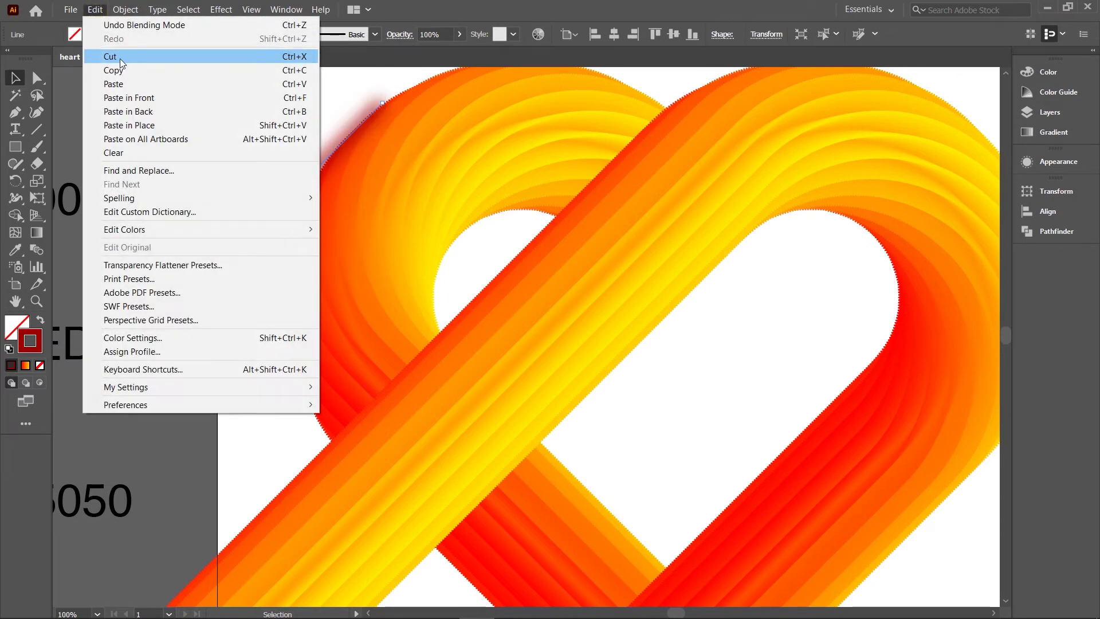
left_click(119, 58)
scroll(602, 172, "up", 1)
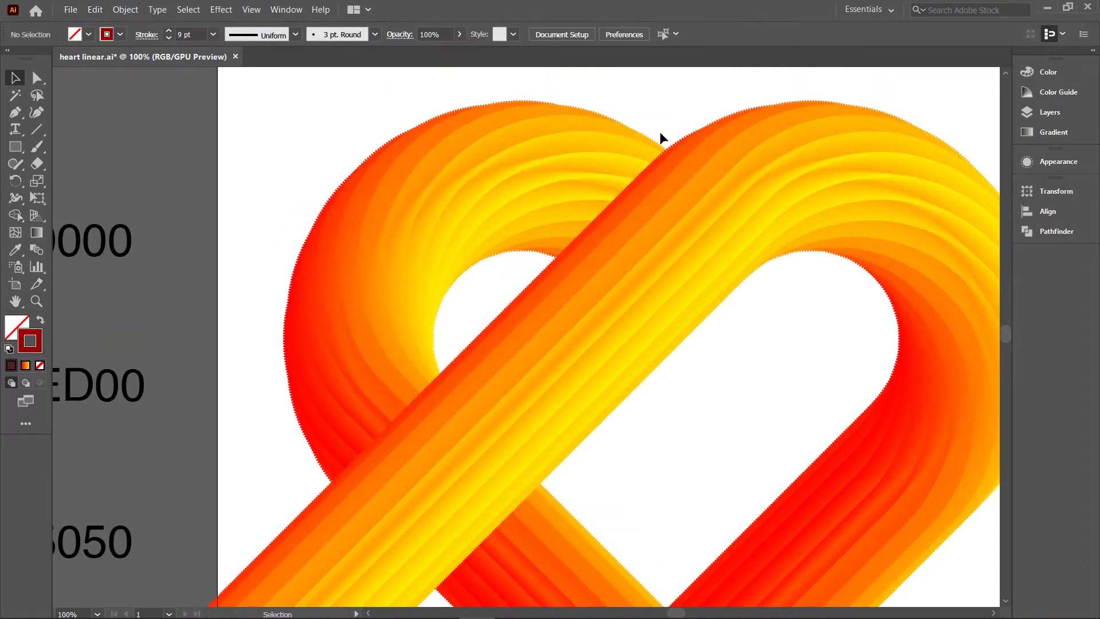
Step: Paste the blurred line inside the heart's looping back path and slide it along the front band's edge
scroll(658, 132, "up", 1)
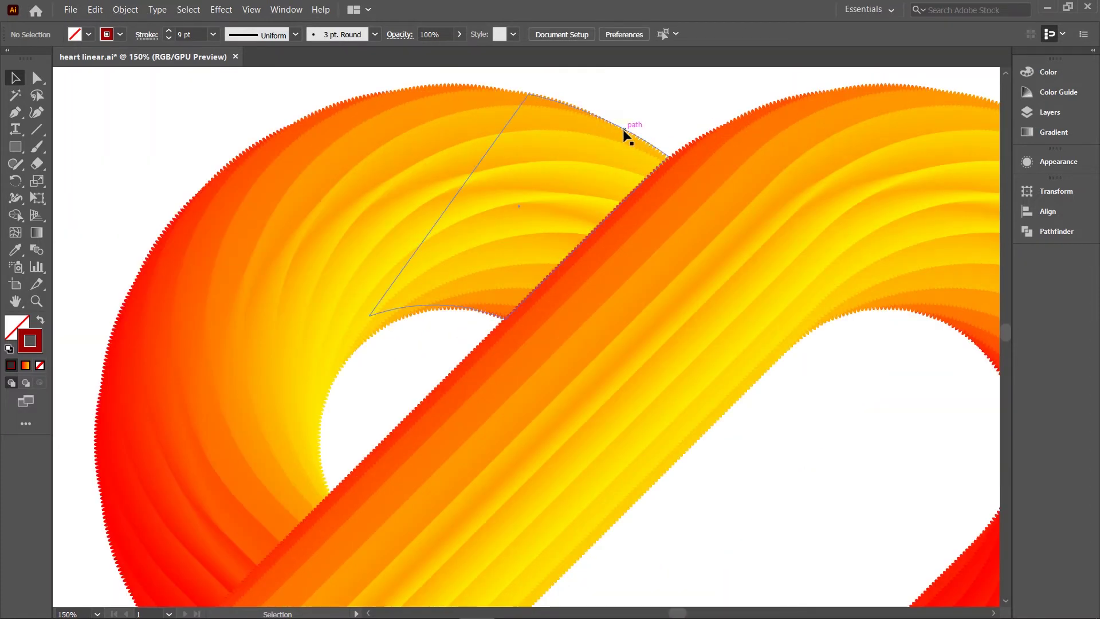
left_click(624, 128)
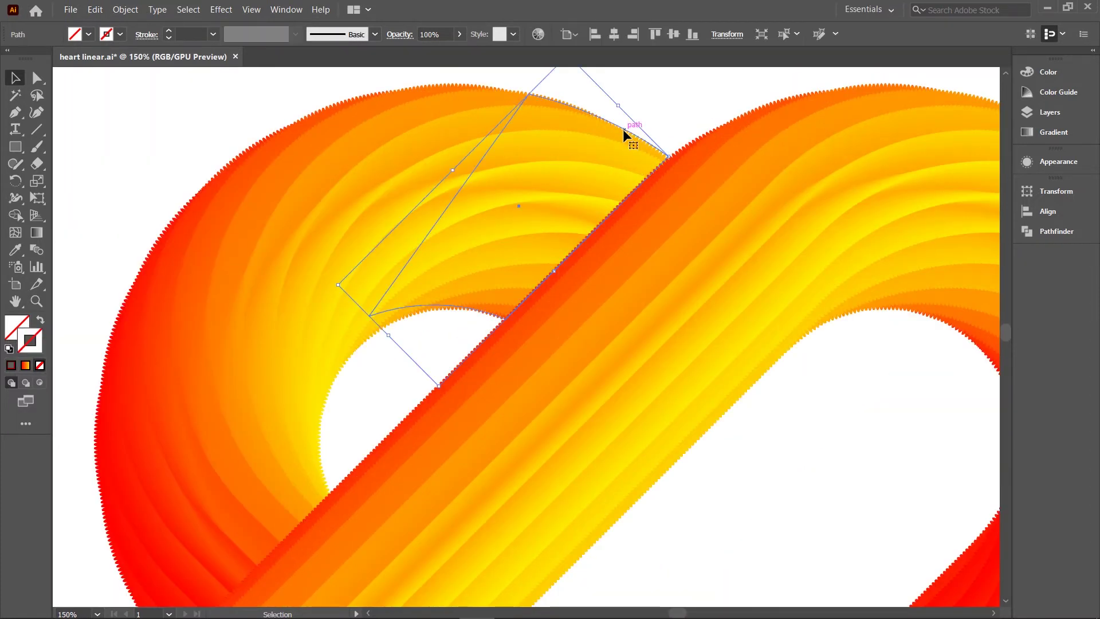
left_click(42, 380)
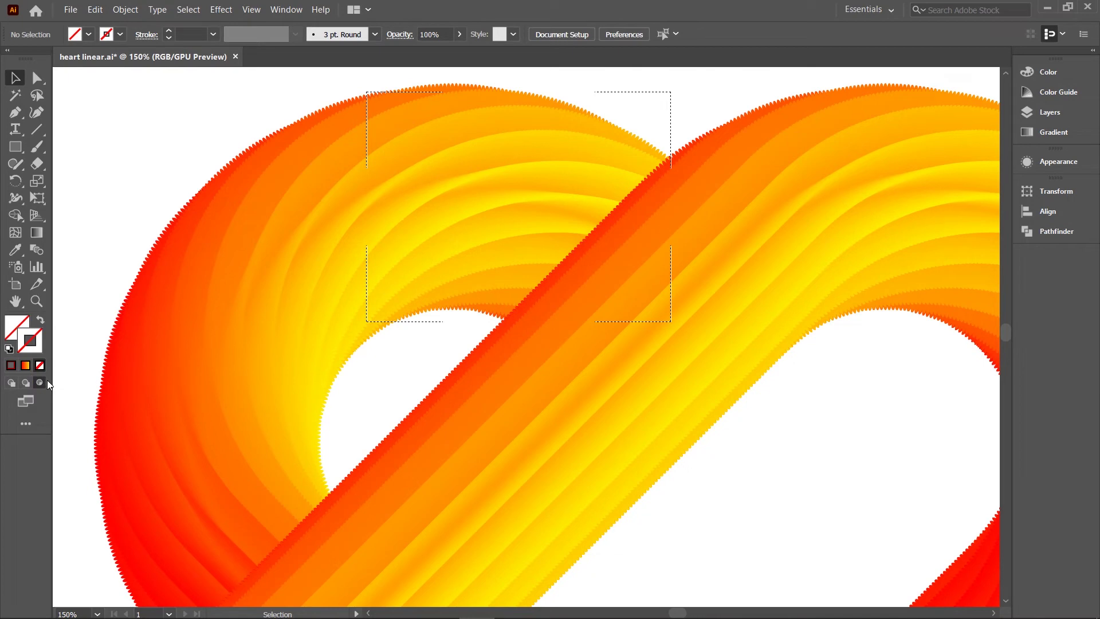
left_click(96, 9)
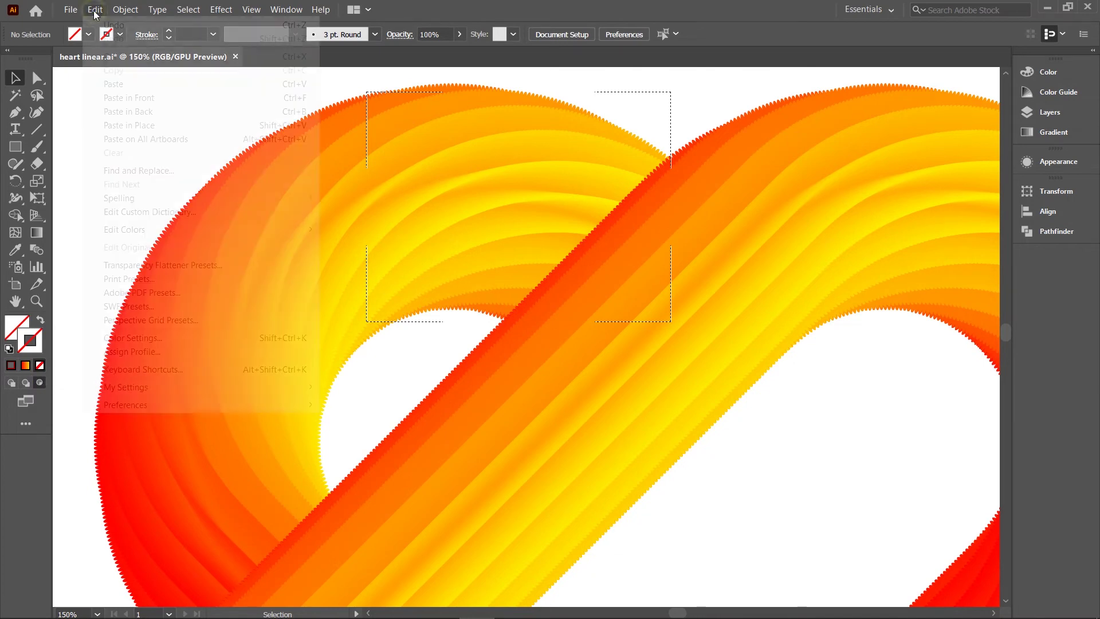
left_click(116, 84)
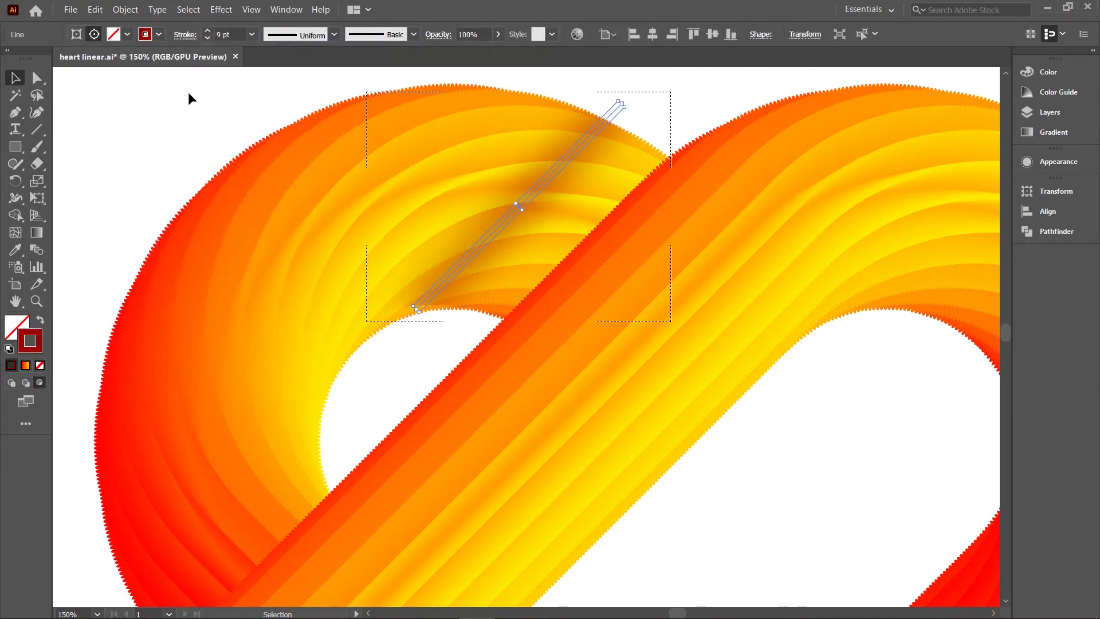
left_click_drag(576, 197, 609, 211)
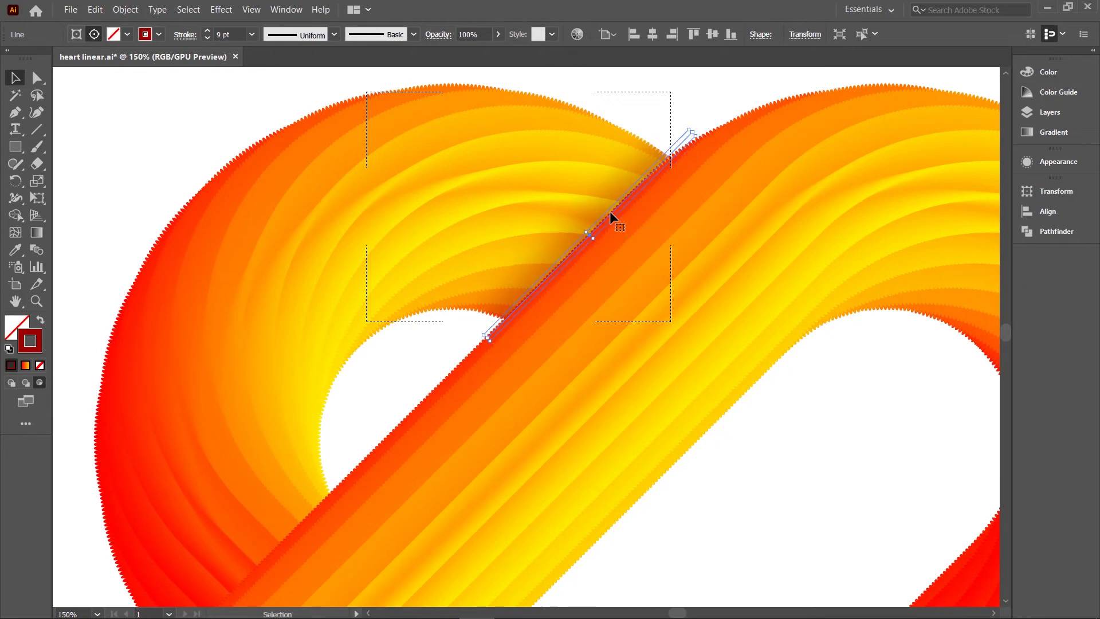
left_click(686, 95)
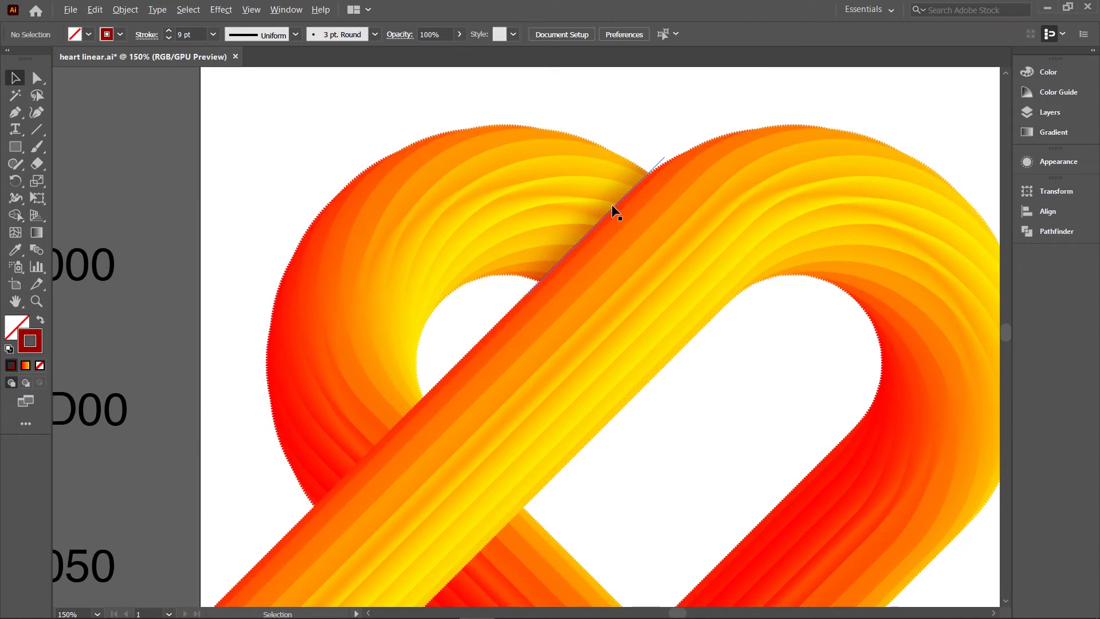
key("ctrl+minus")
key("ctrl+minus")
key("ctrl+minus")
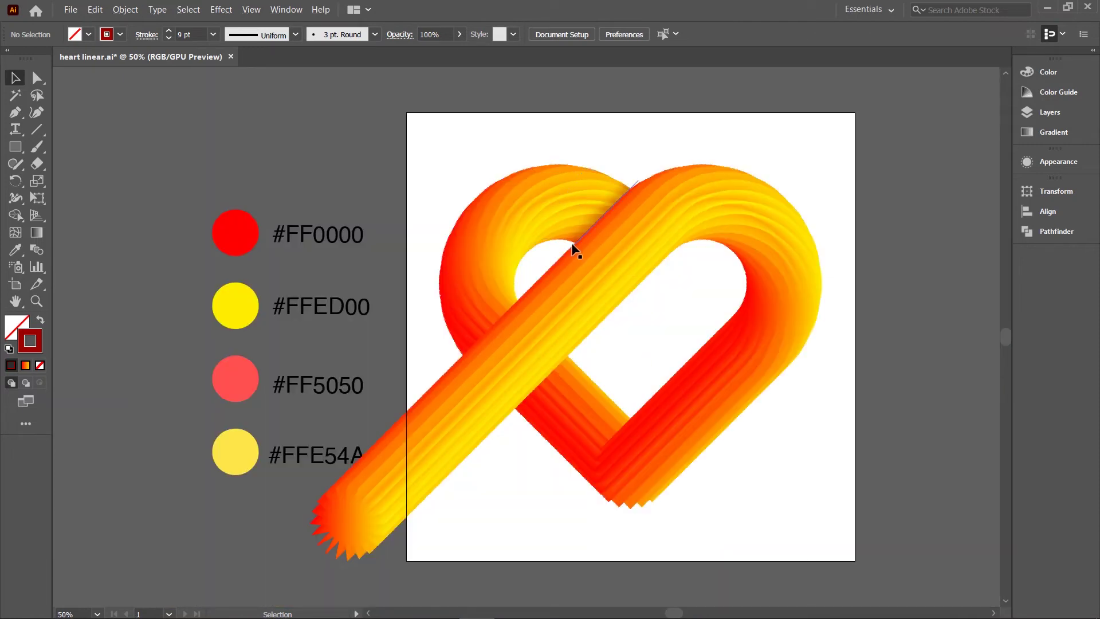
Step: Paste the blurred line inside the small crossing rectangle, position it, and return to Draw Normal
scroll(527, 424, "up", 2)
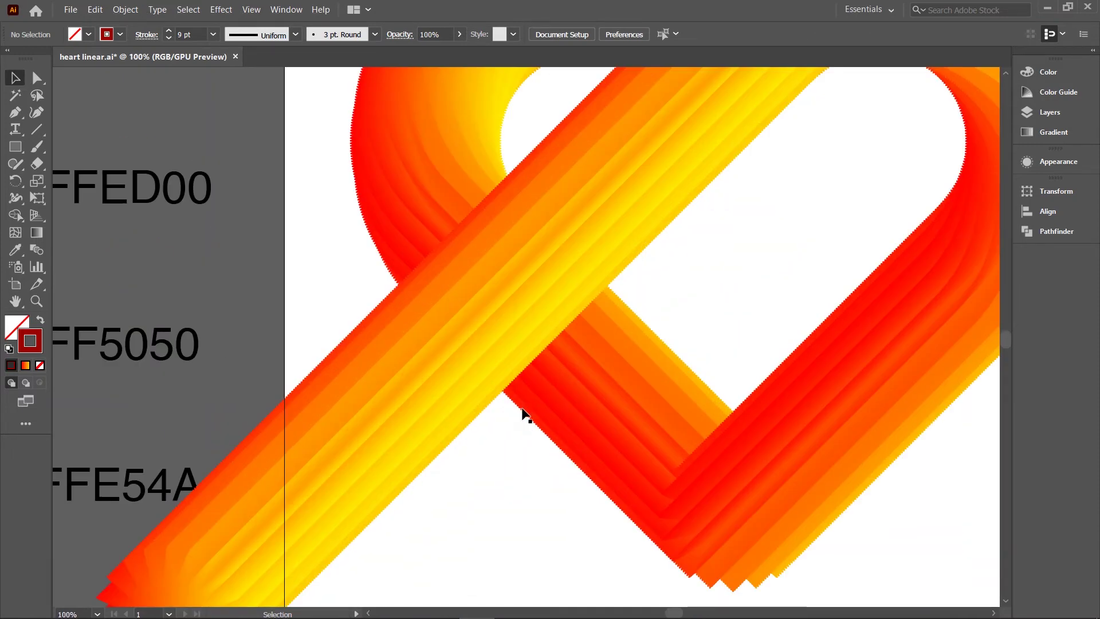
left_click(523, 412)
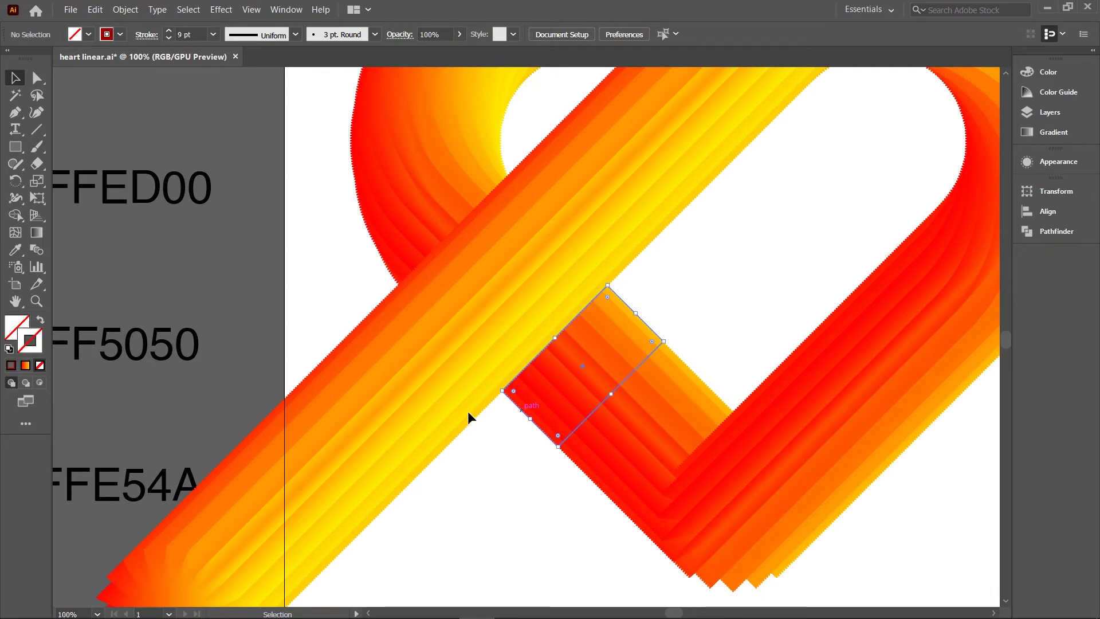
left_click(41, 383)
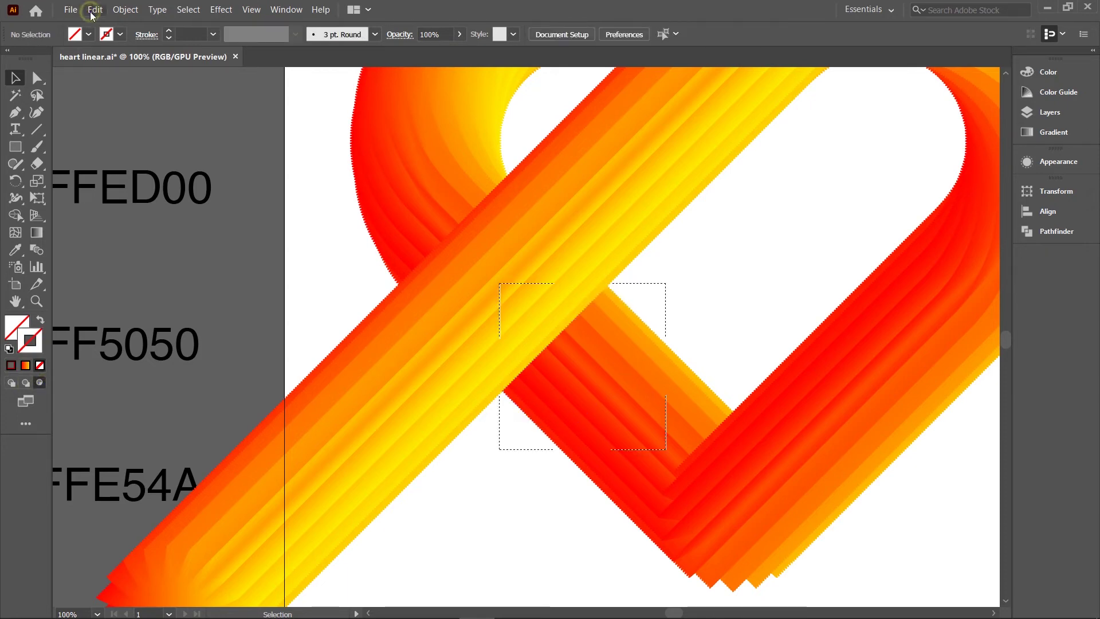
left_click(93, 10)
left_click(141, 86)
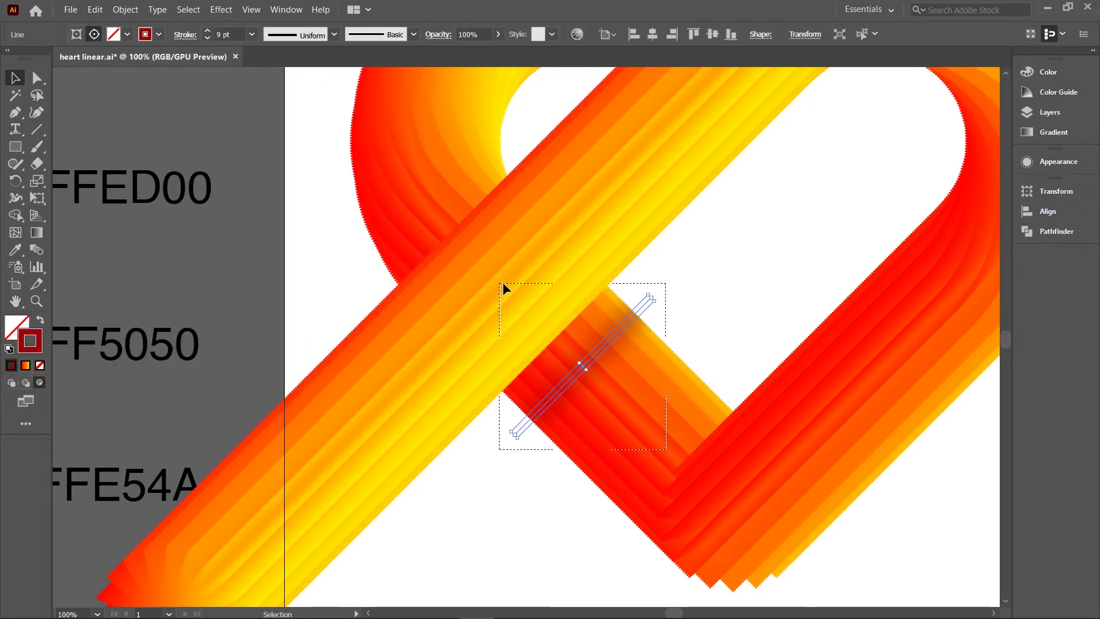
left_click_drag(594, 353, 565, 324)
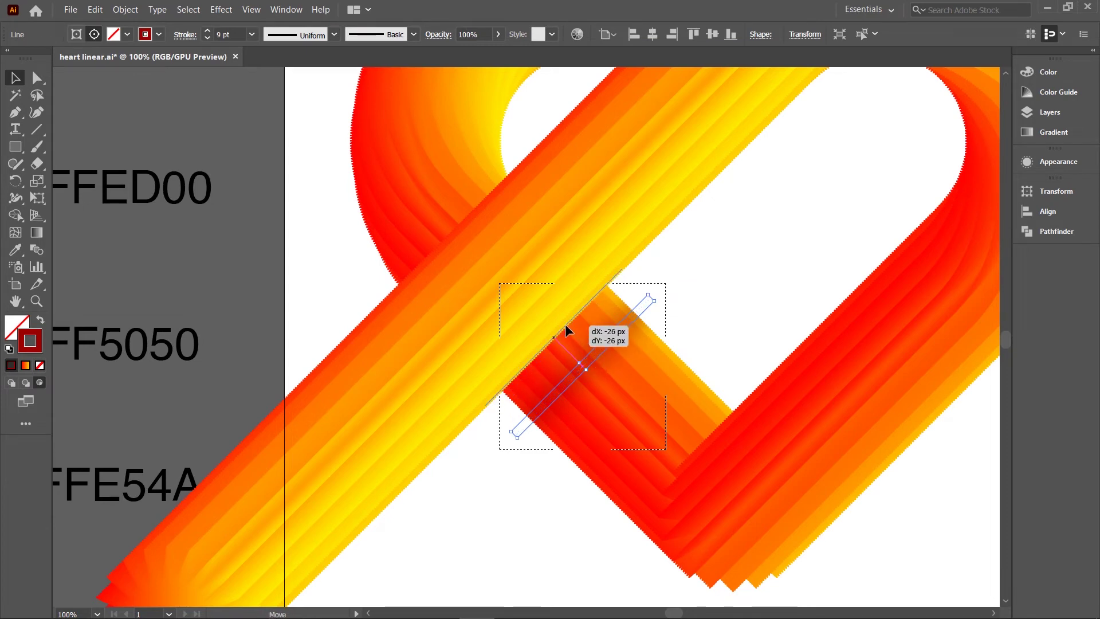
left_click(321, 259)
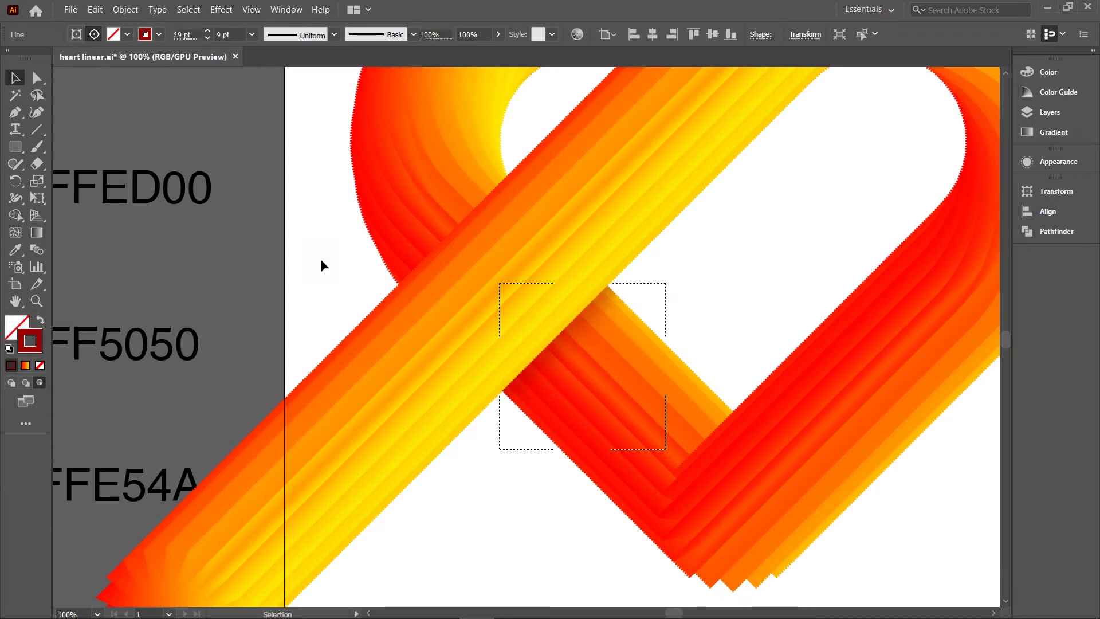
key("shift+d")
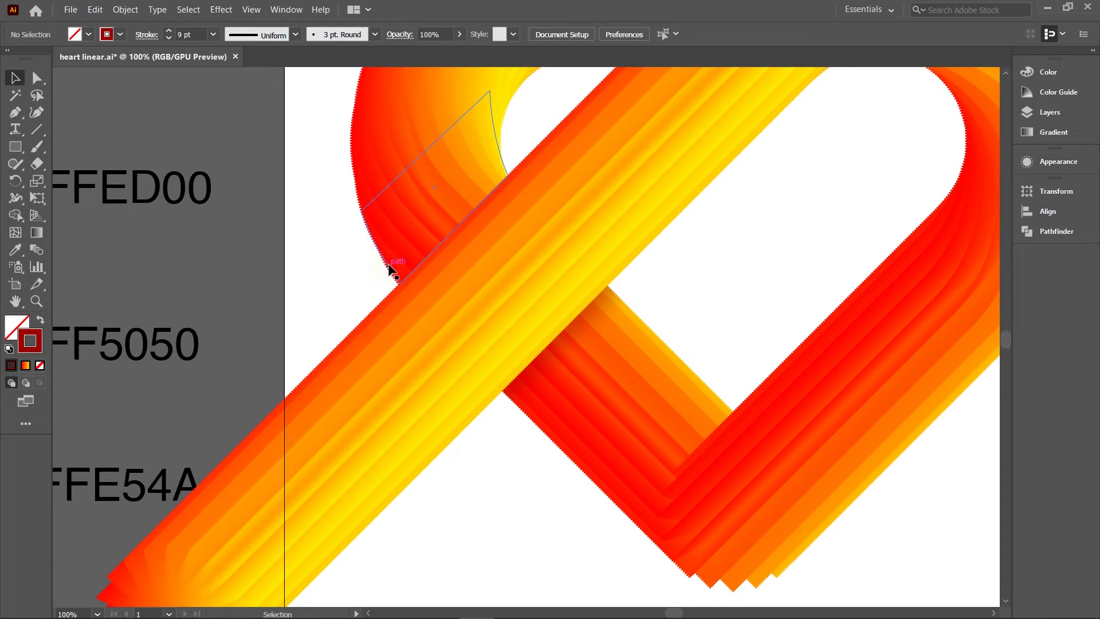
Step: Paste another copy inside the heart's left loop path and lay it along the orange band's edge
left_click(390, 270)
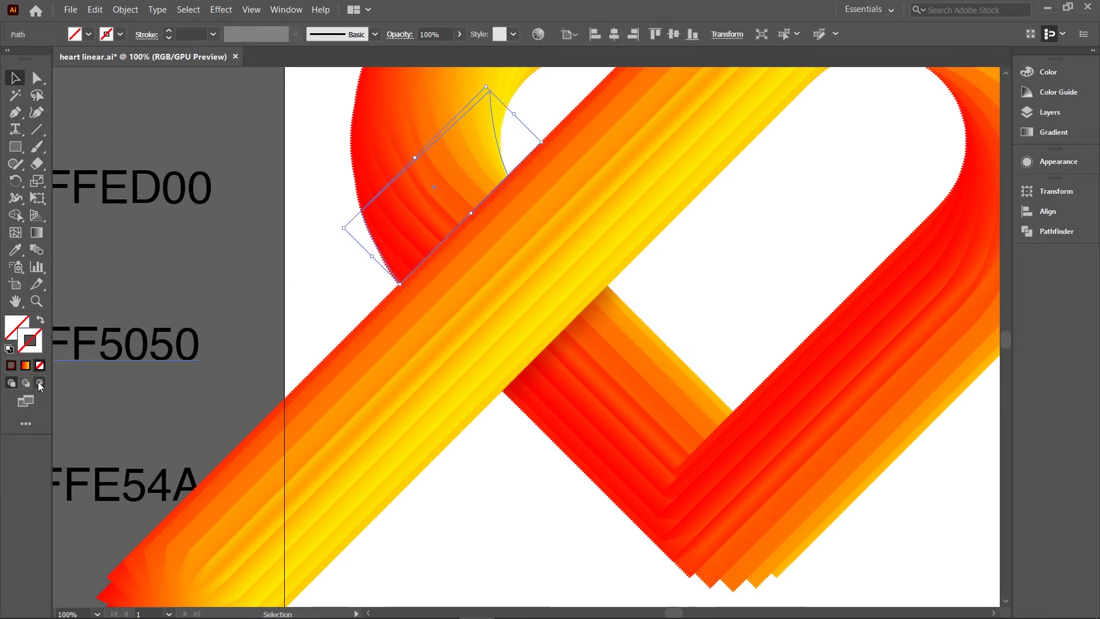
left_click(40, 382)
left_click(95, 9)
left_click(127, 85)
left_click_drag(446, 185, 465, 228)
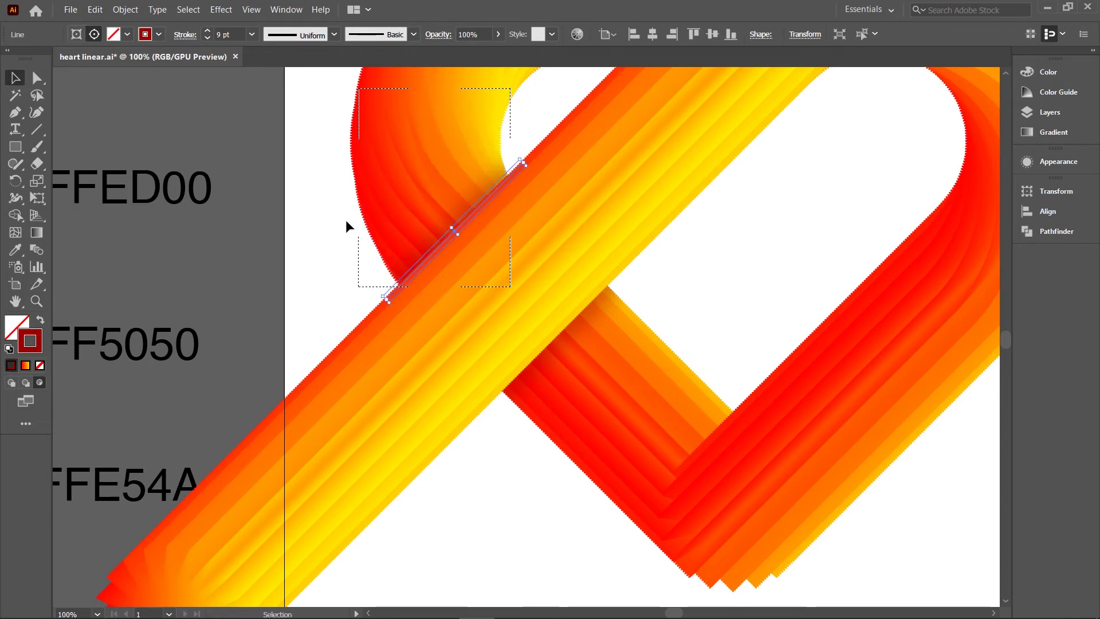
left_click(324, 222)
scroll(562, 274, "up", 2)
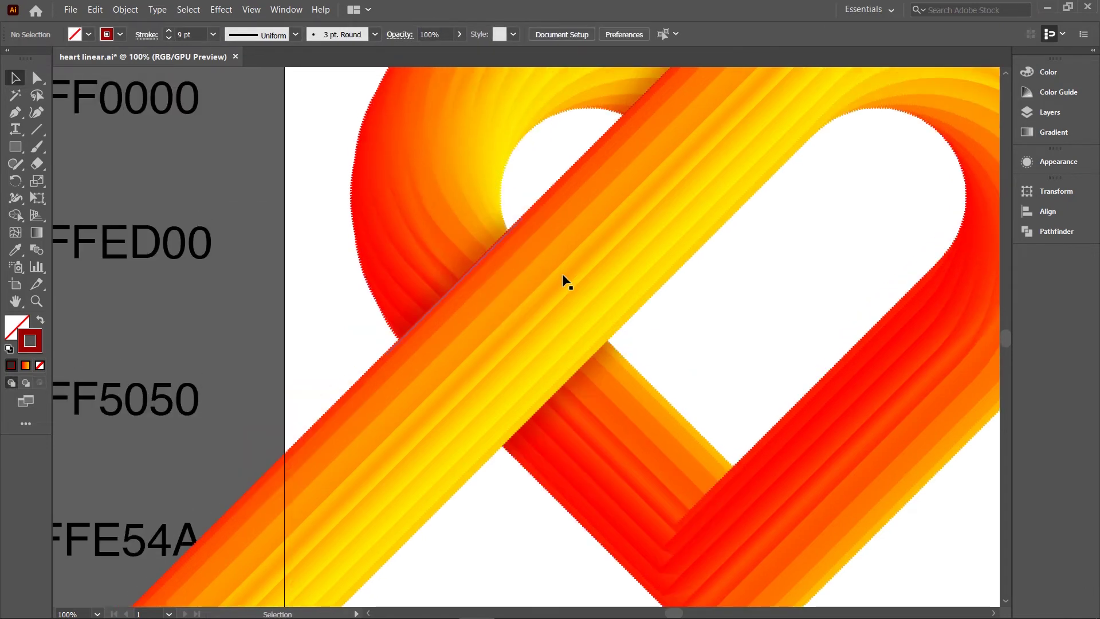
scroll(797, 266, "up", 5)
scroll(778, 159, "up", 3)
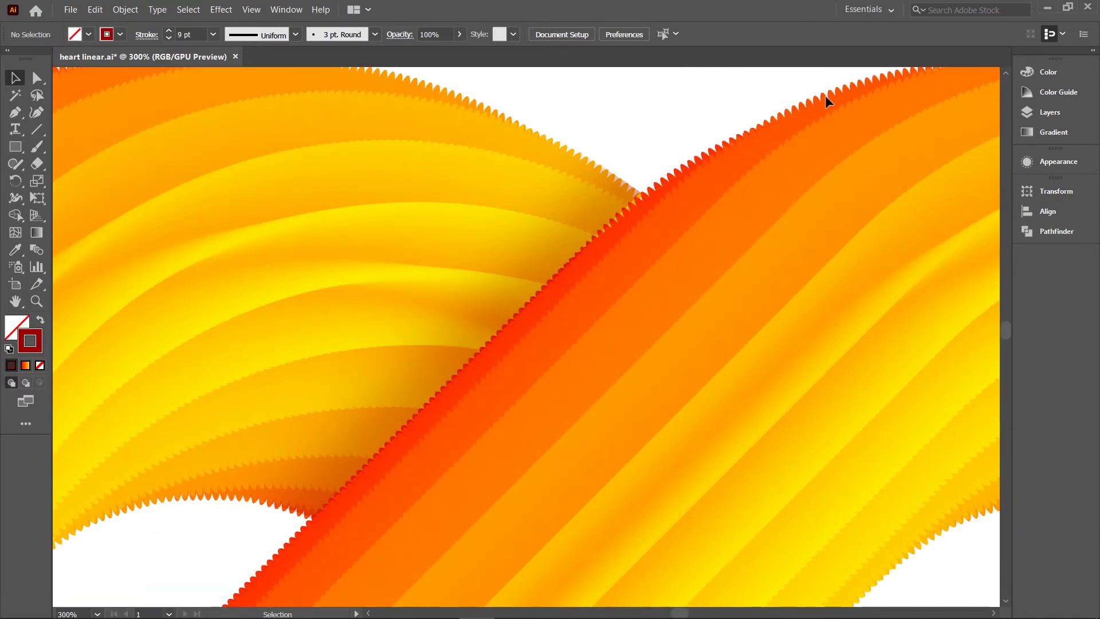
scroll(552, 143, "down", 1)
scroll(451, 142, "down", 2)
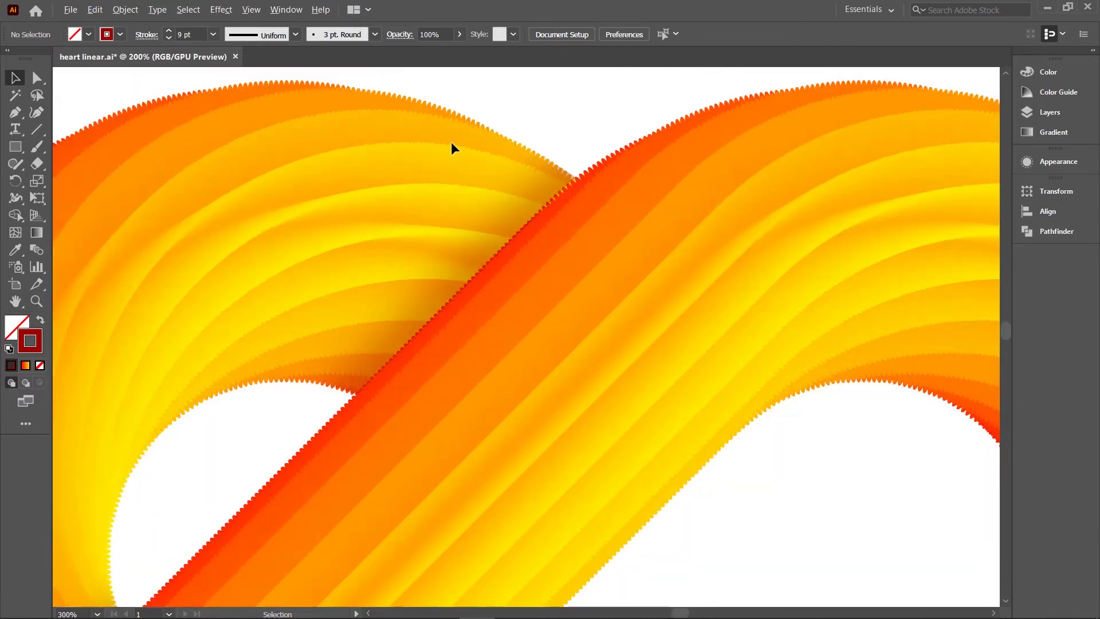
scroll(746, 159, "down", 1)
scroll(736, 131, "down", 2)
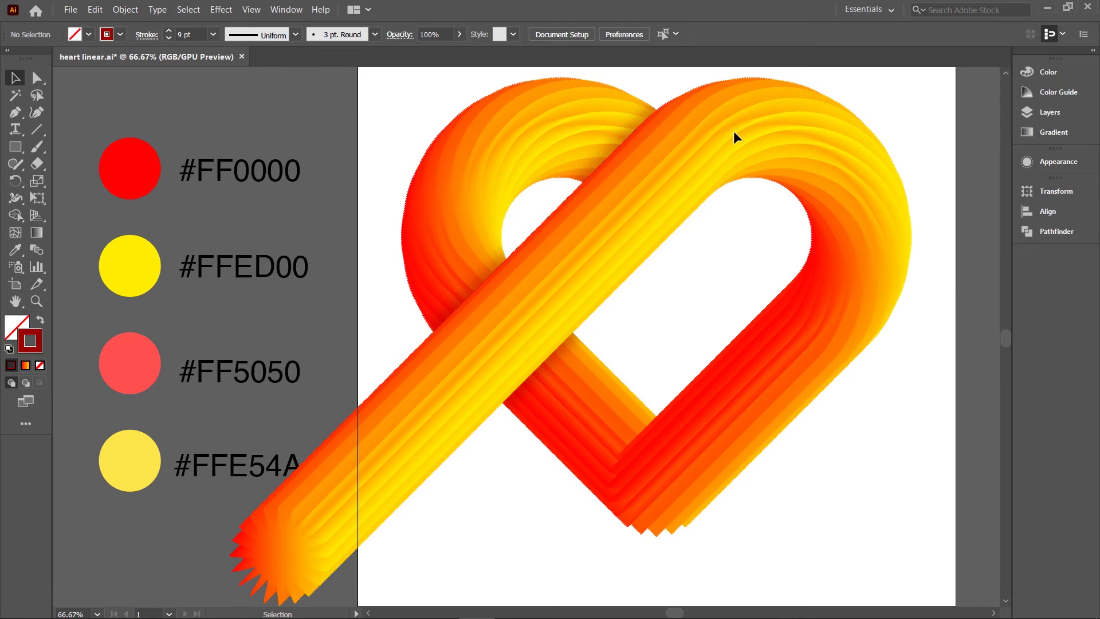
Step: Set the heart blend's spacing to Specified Distance .1
left_click(735, 135)
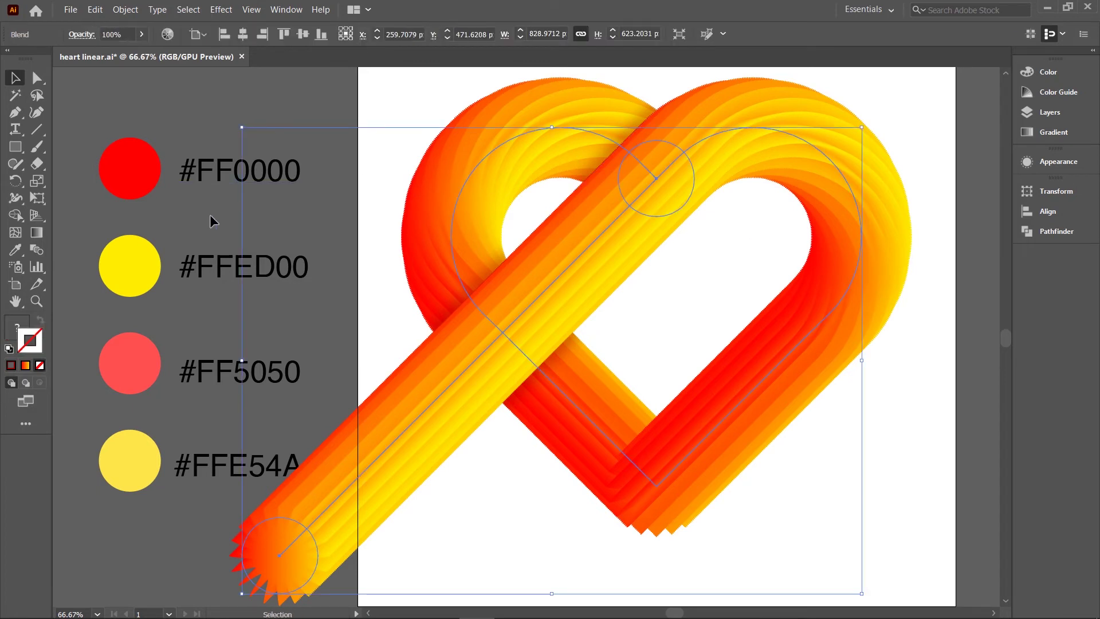
double_click(45, 254)
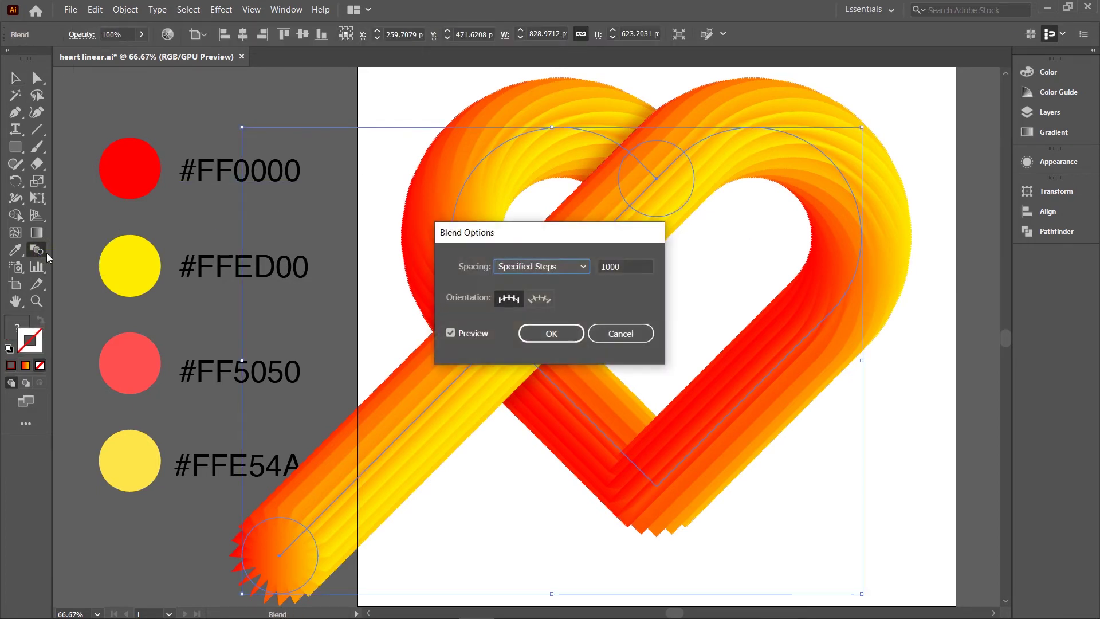
left_click(565, 269)
left_click(568, 315)
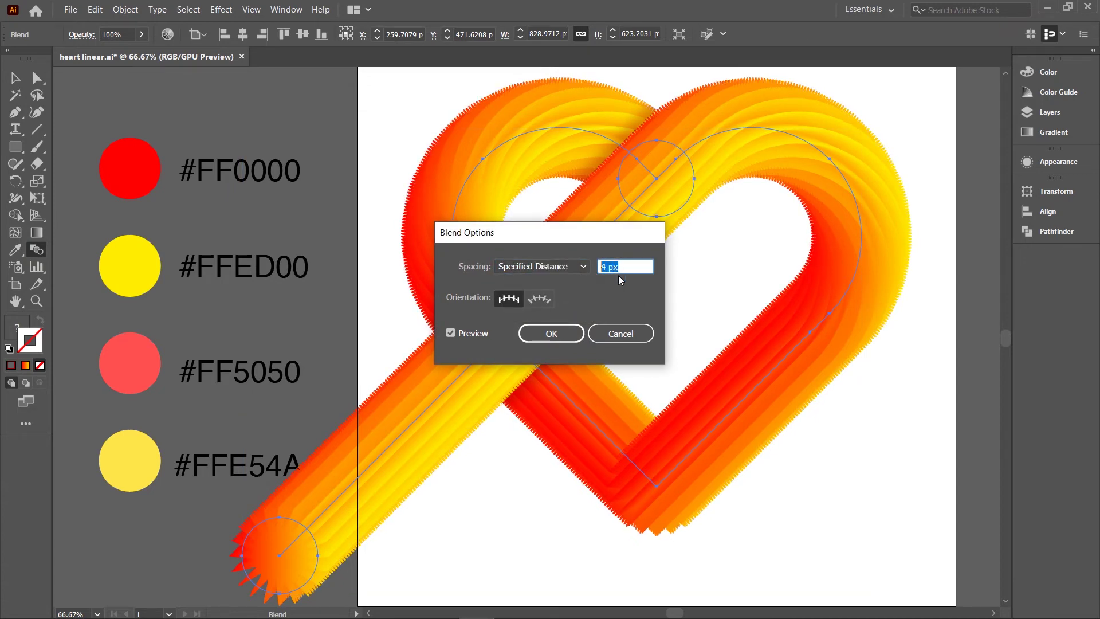
type("1")
left_click(570, 333)
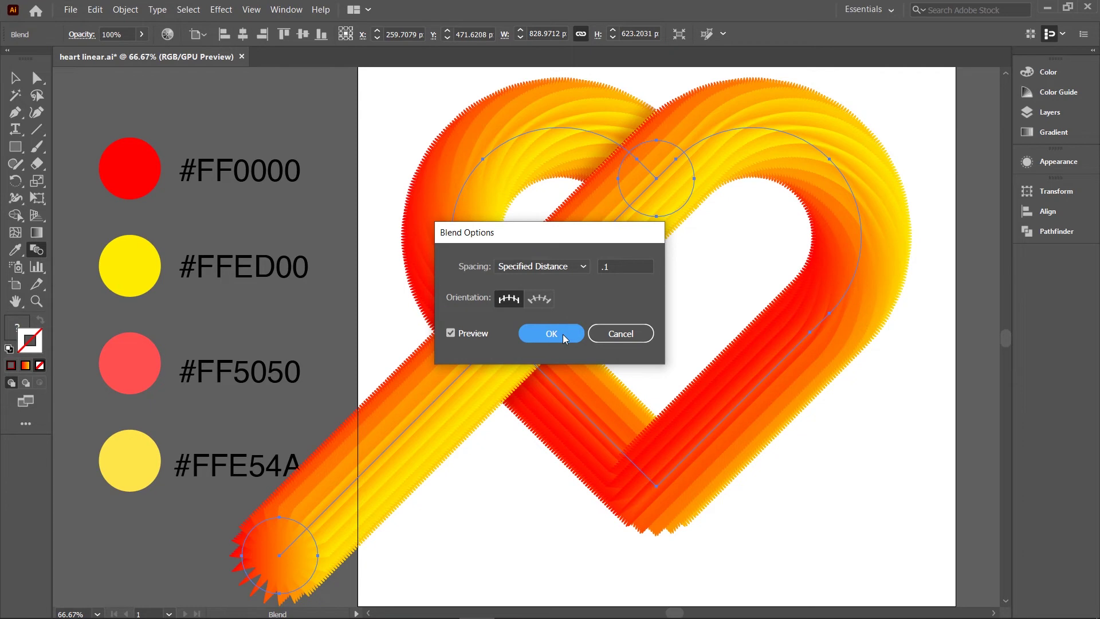
left_click(564, 337)
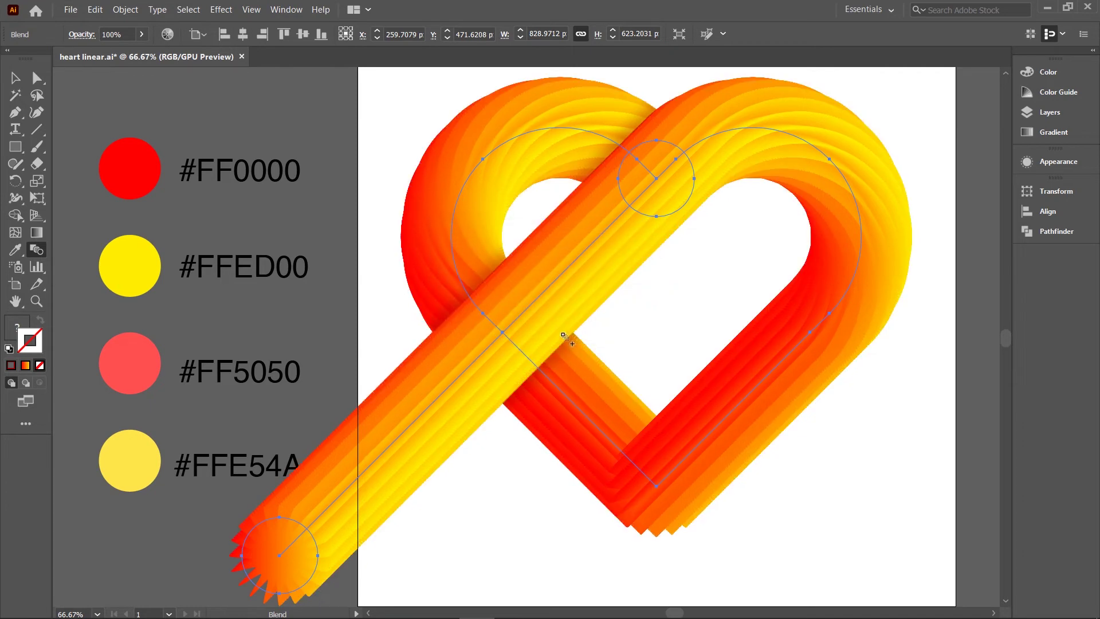
Step: Return to the Selection tool and zoom around to inspect the smoothed blend and shadows
left_click(16, 78)
scroll(623, 81, "up", 2)
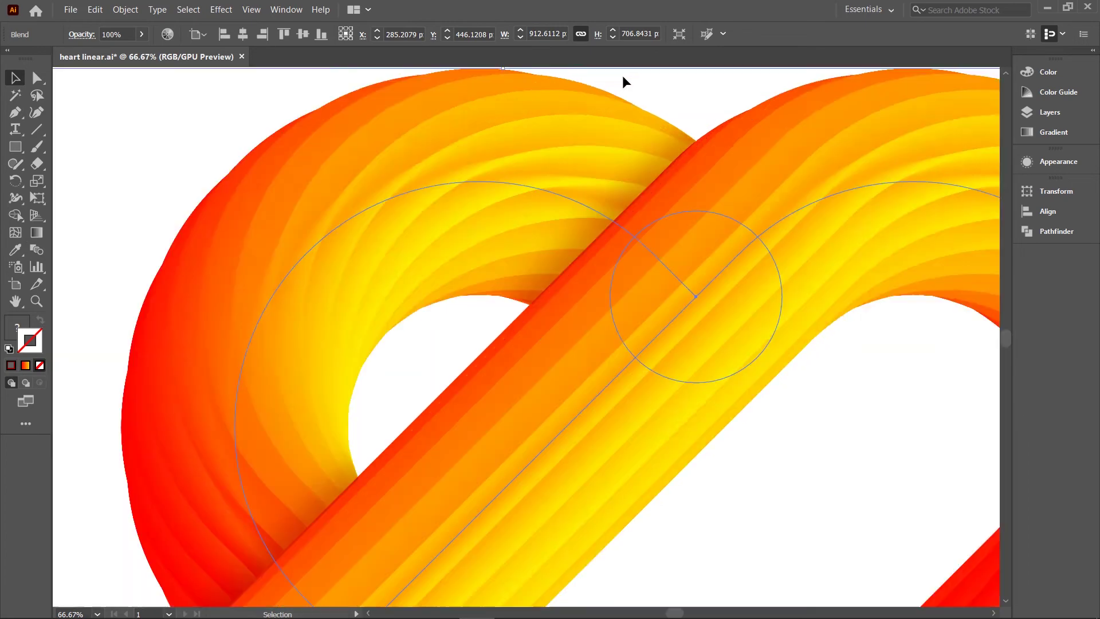
scroll(622, 75, "up", 2)
scroll(603, 84, "up", 2)
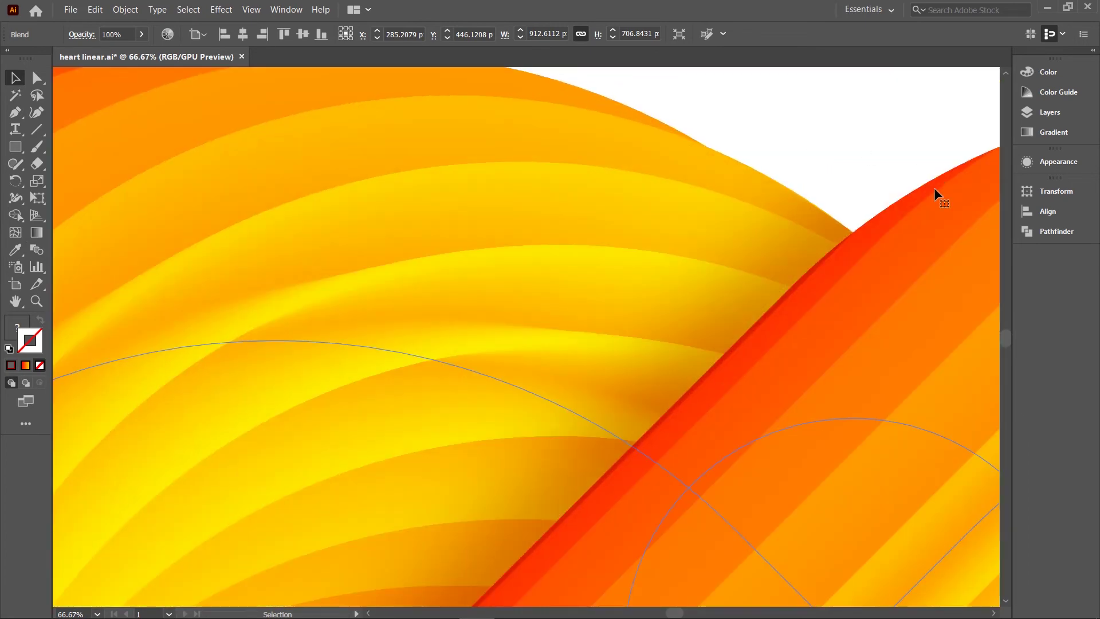
scroll(746, 118, "down", 2)
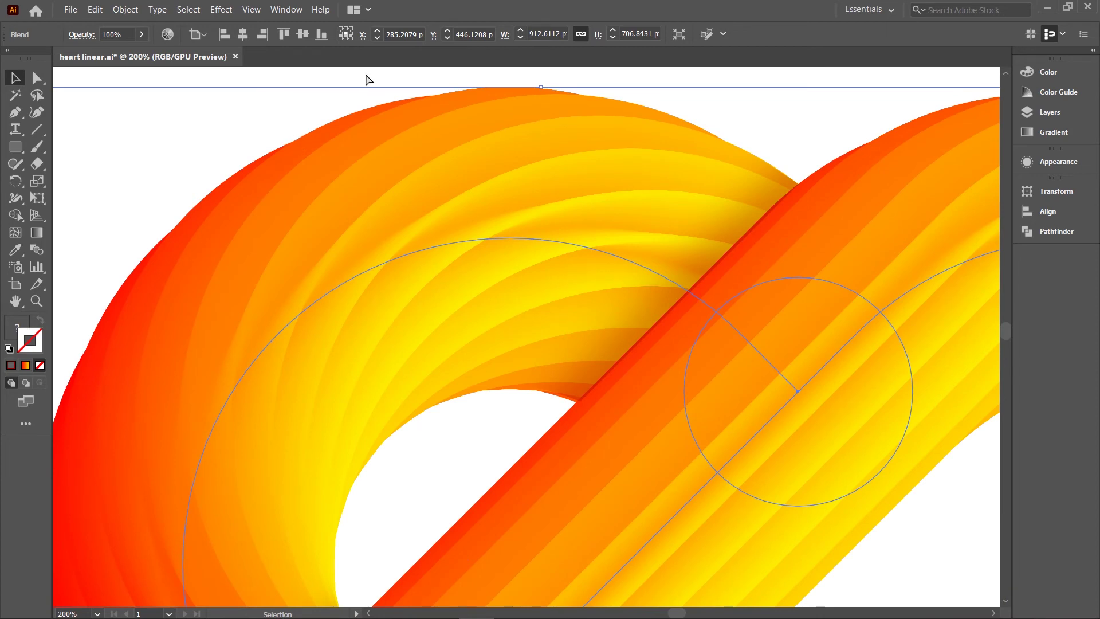
scroll(682, 94, "down", 5)
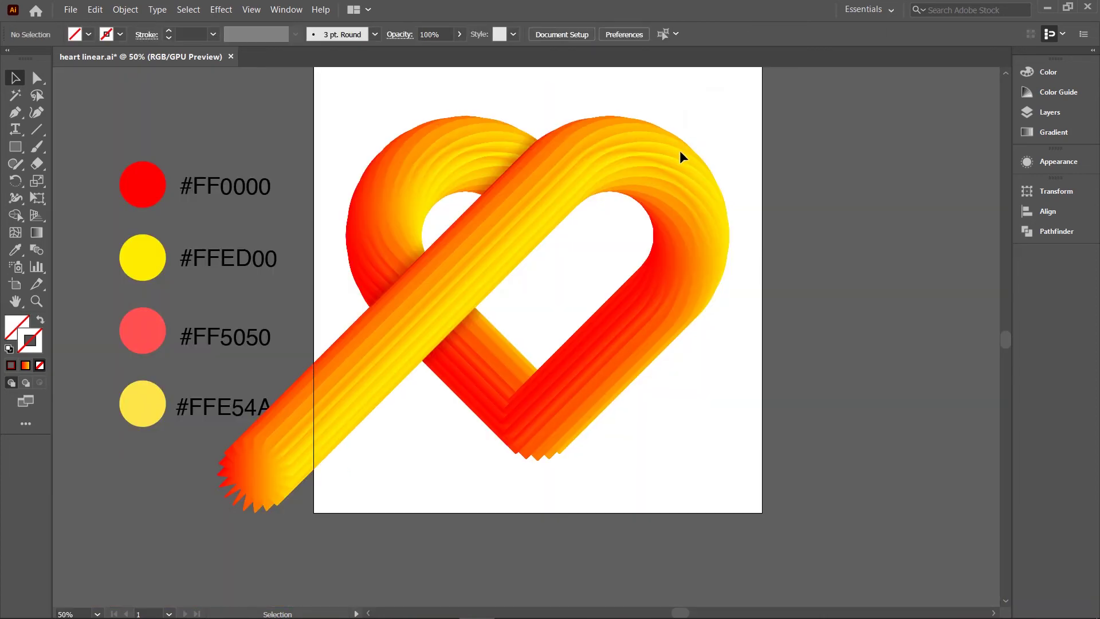
Step: Add a Drop Shadow to the heart with 40% opacity, X offset 0 and 10 px blur
left_click(221, 10)
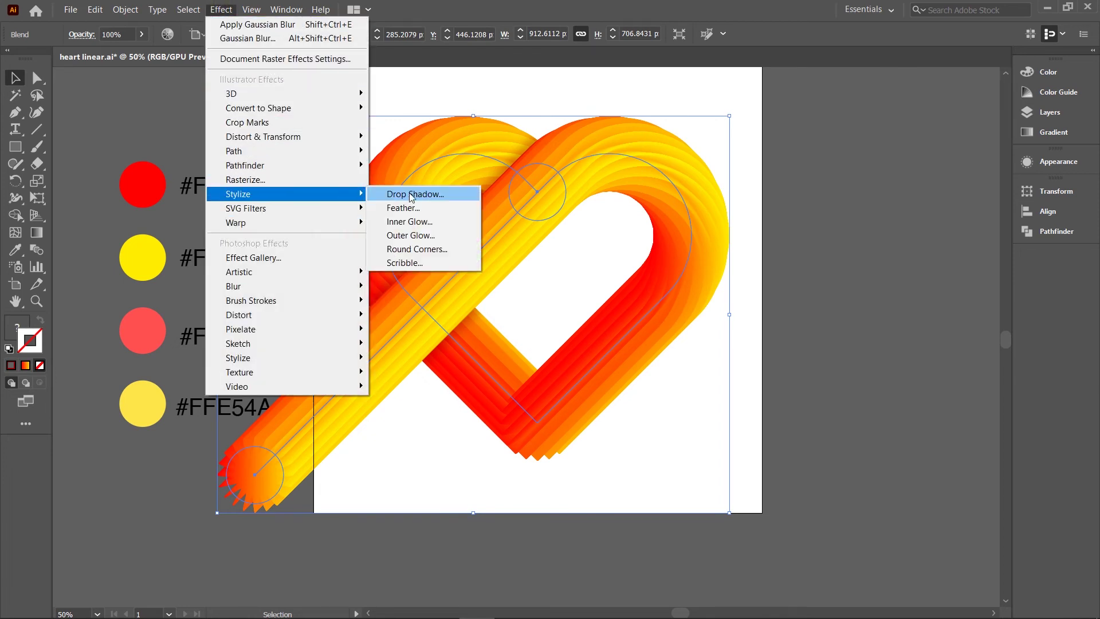
left_click(414, 195)
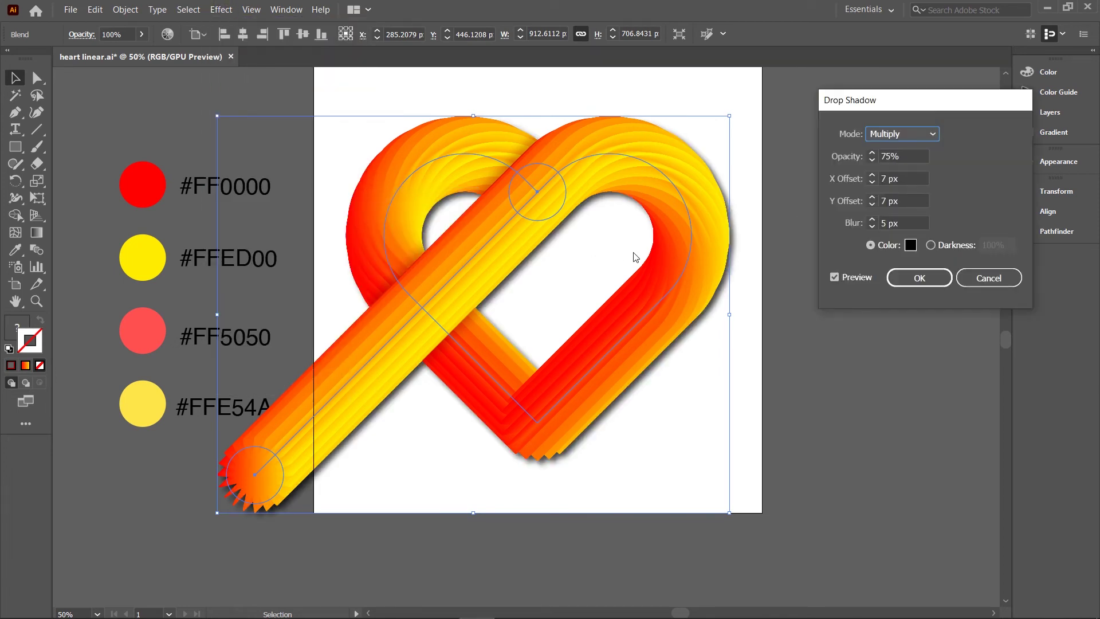
left_click(901, 155)
type("40")
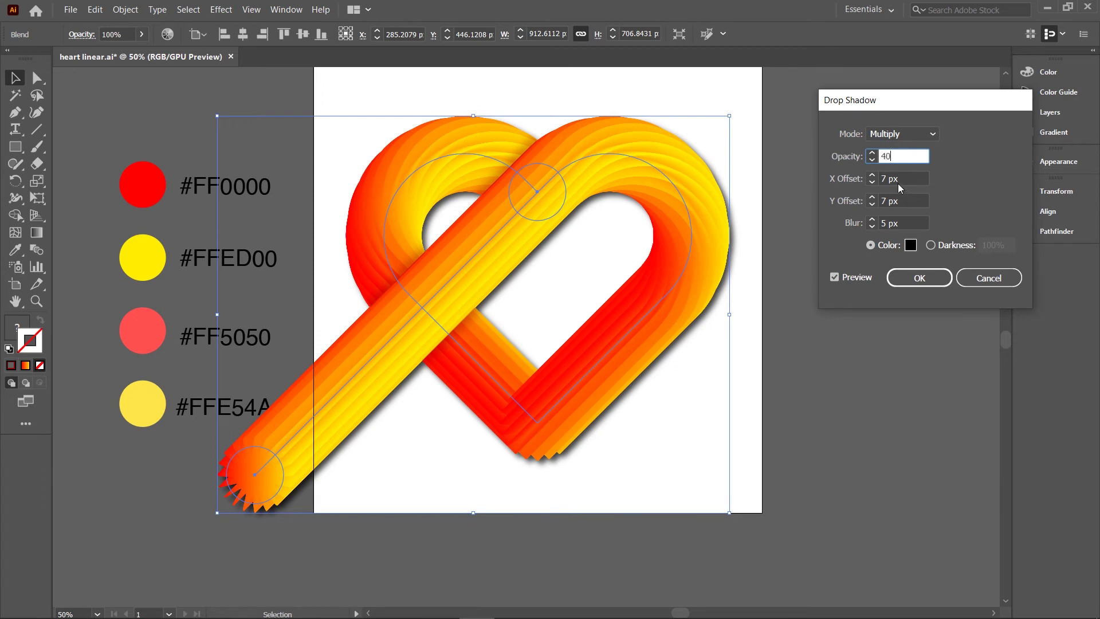
double_click(872, 178)
type("0")
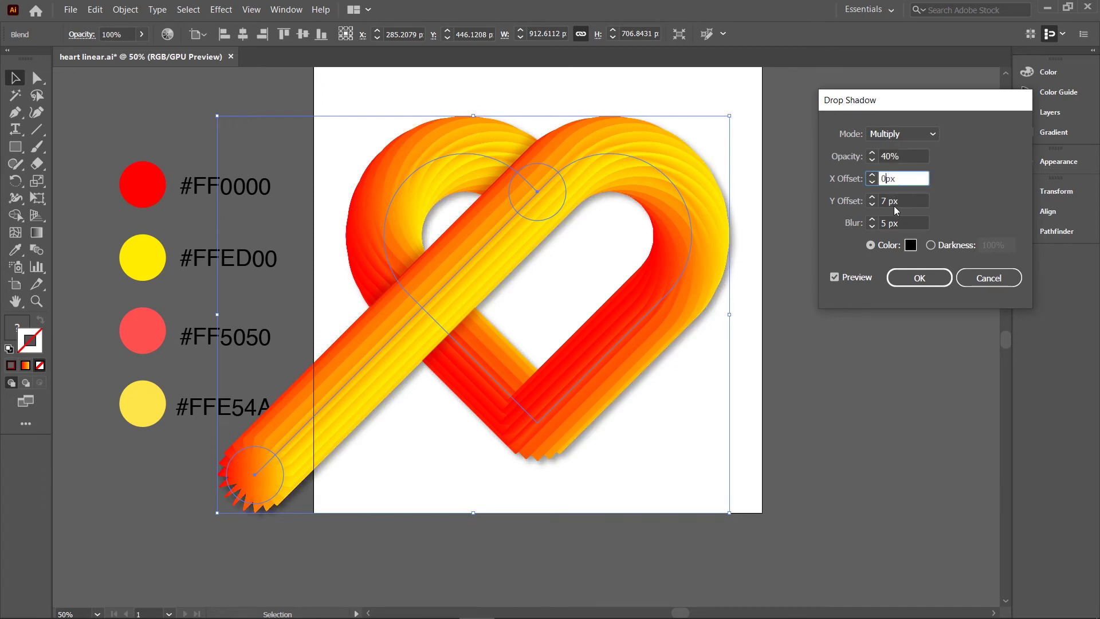
double_click(885, 222)
type("10")
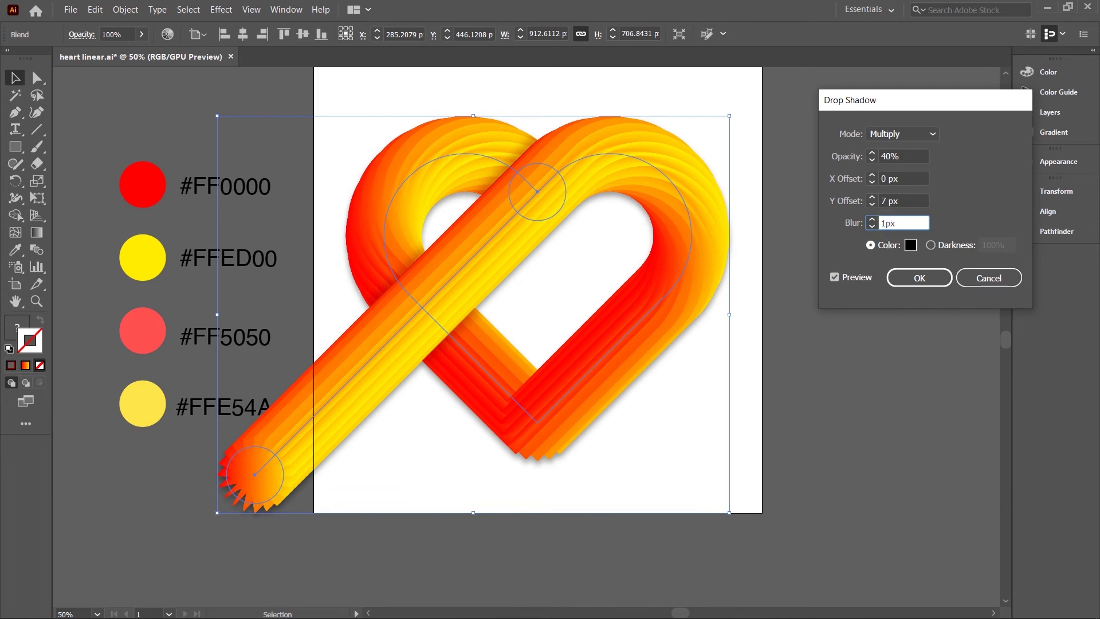
Step: Set the drop shadow colour to brown-orange A03702 and apply it
left_click(910, 245)
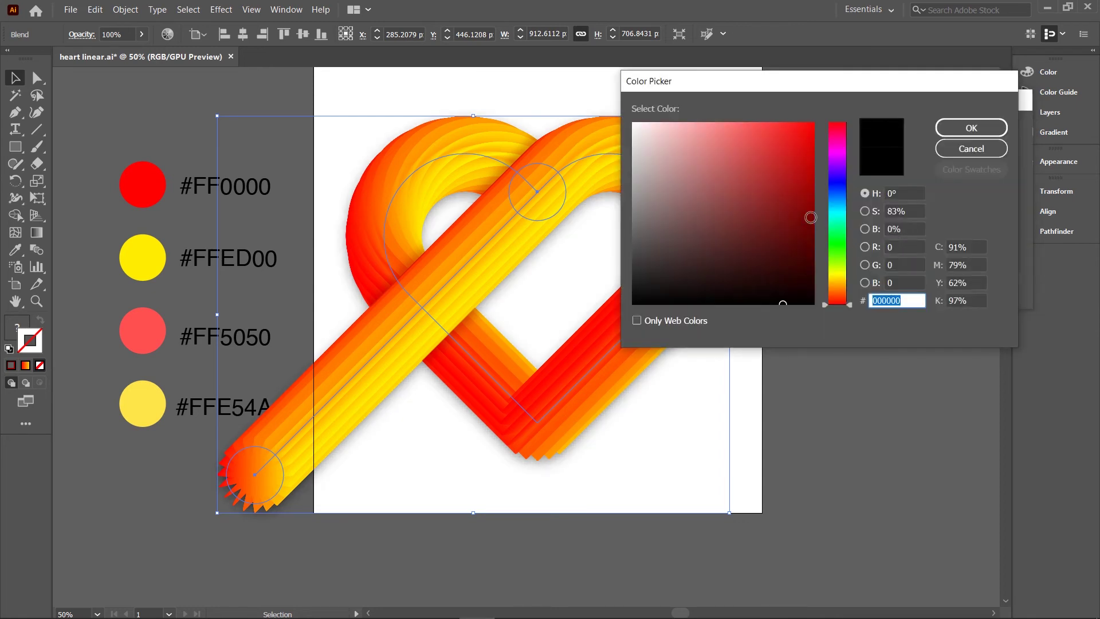
left_click_drag(810, 217, 777, 173)
left_click(840, 299)
left_click_drag(811, 236, 814, 188)
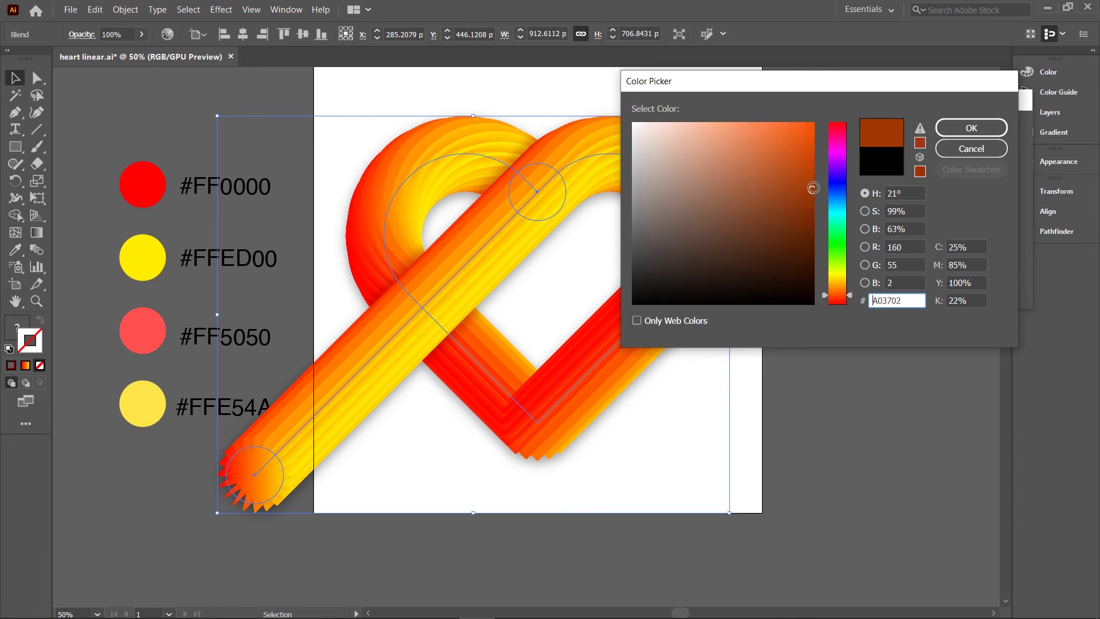
left_click(970, 127)
left_click(916, 279)
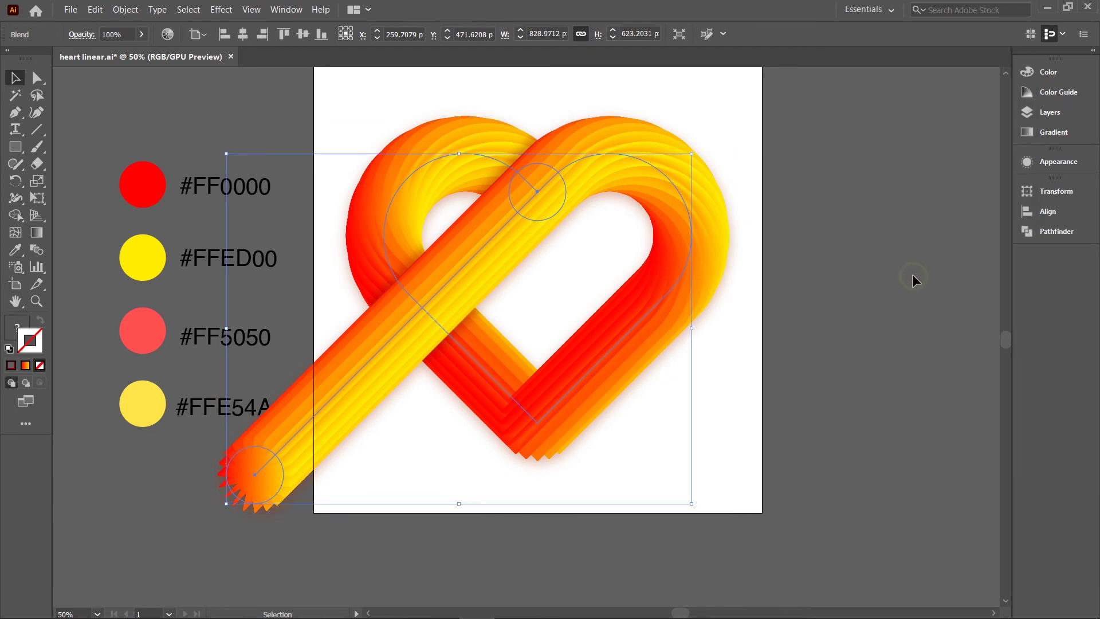
left_click(912, 274)
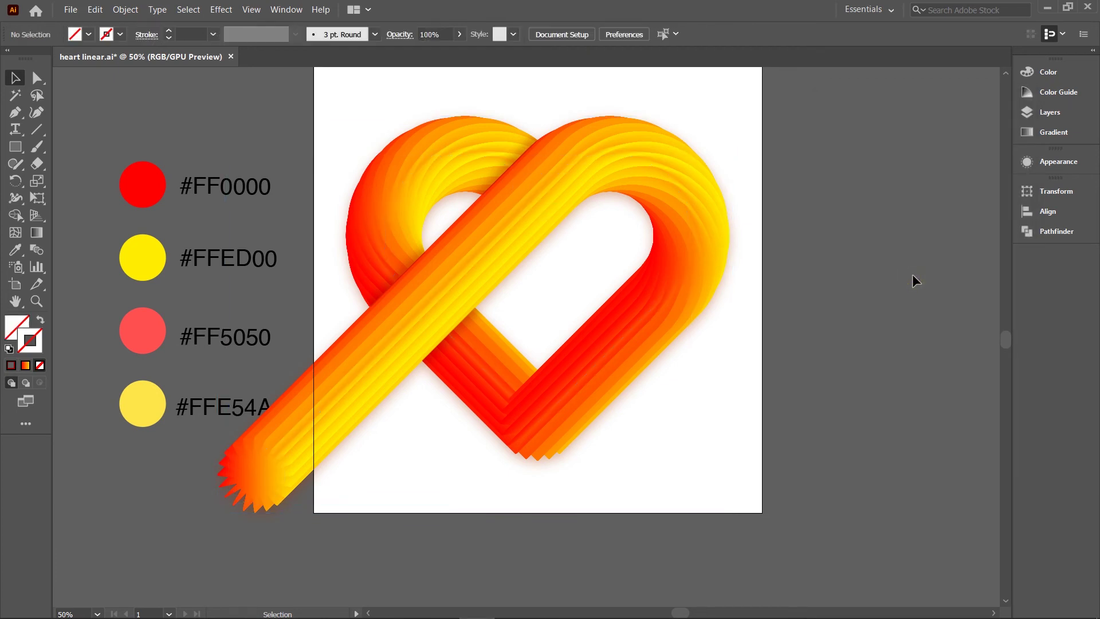
Step: Draw an 800 × 800 px square covering the artboard
left_click(16, 146)
scroll(290, 184, "up", 1)
left_click_drag(313, 78, 748, 525)
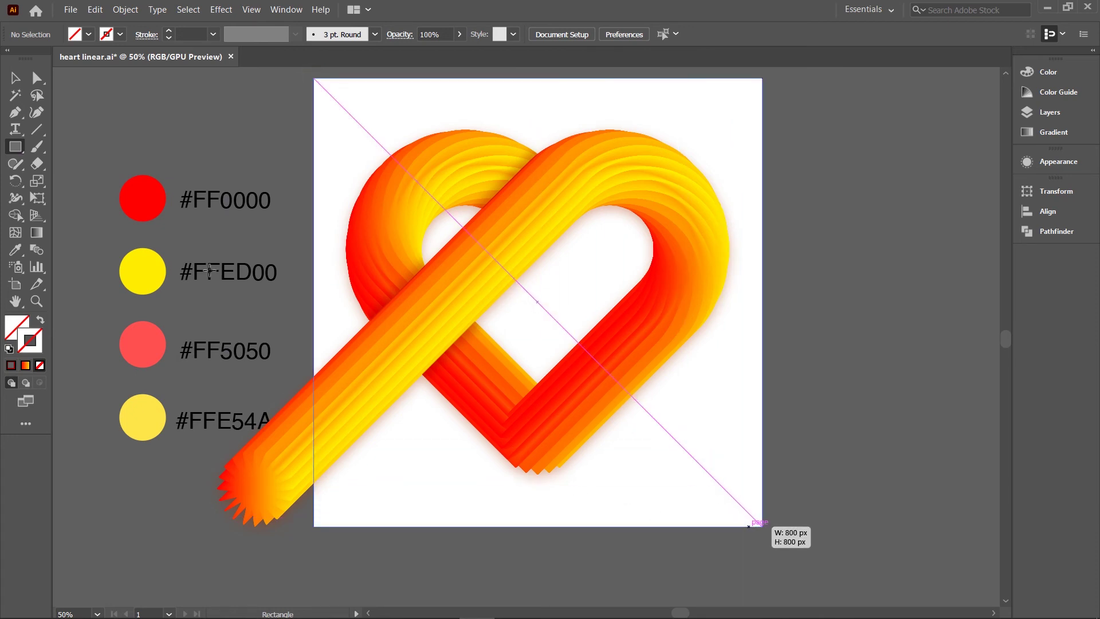
Step: Fill the square with a red-to-yellow gradient at −64.2° and send it behind the heart
left_click(36, 232)
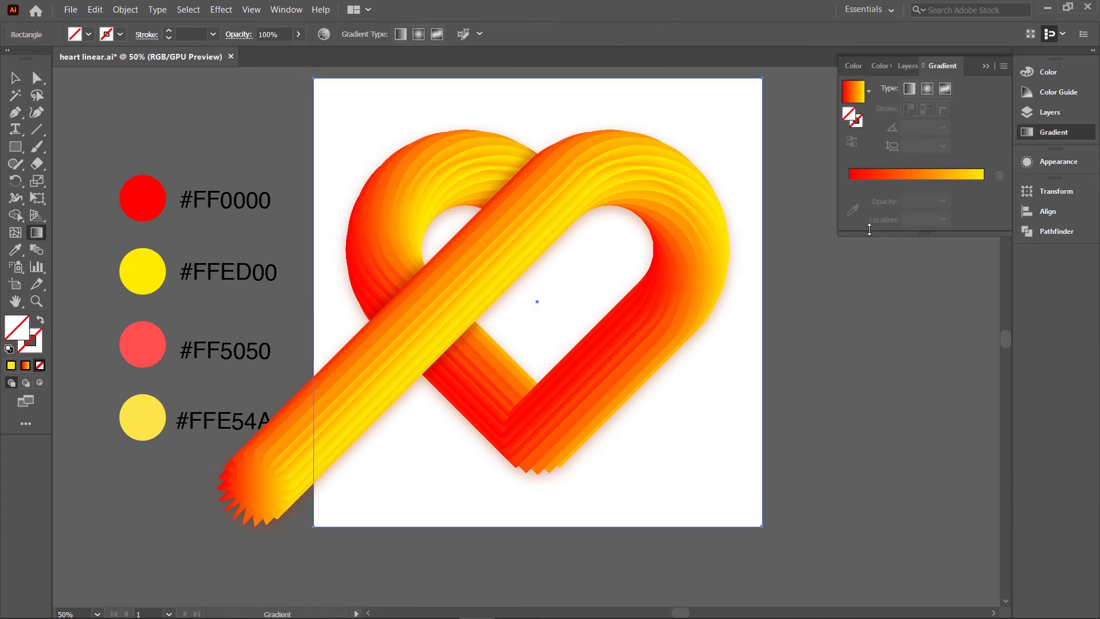
left_click(893, 175)
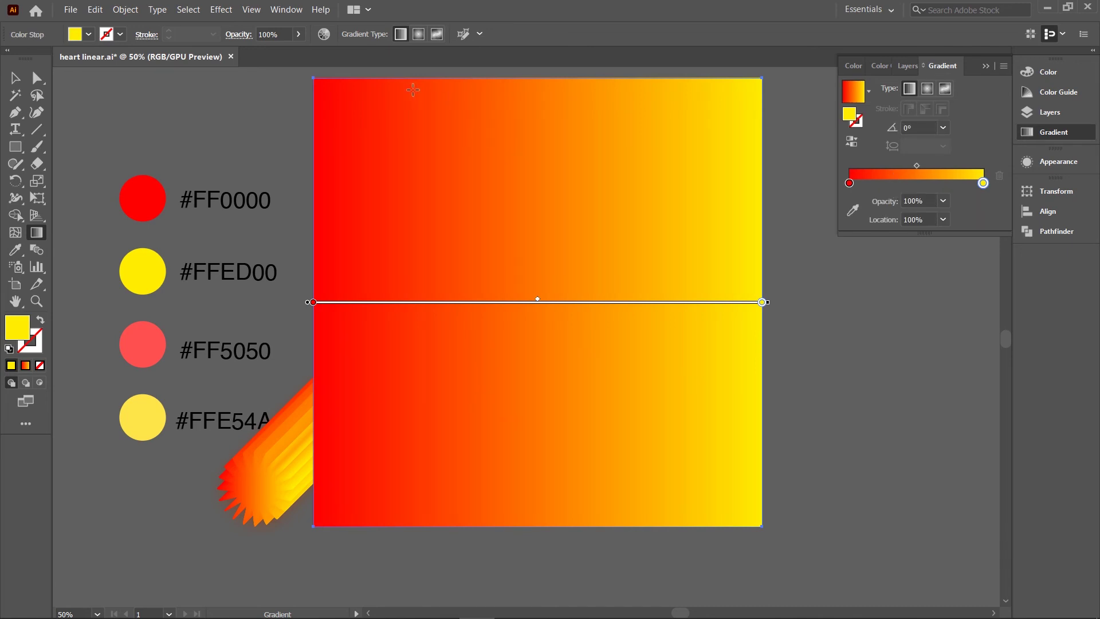
left_click_drag(429, 79, 634, 532)
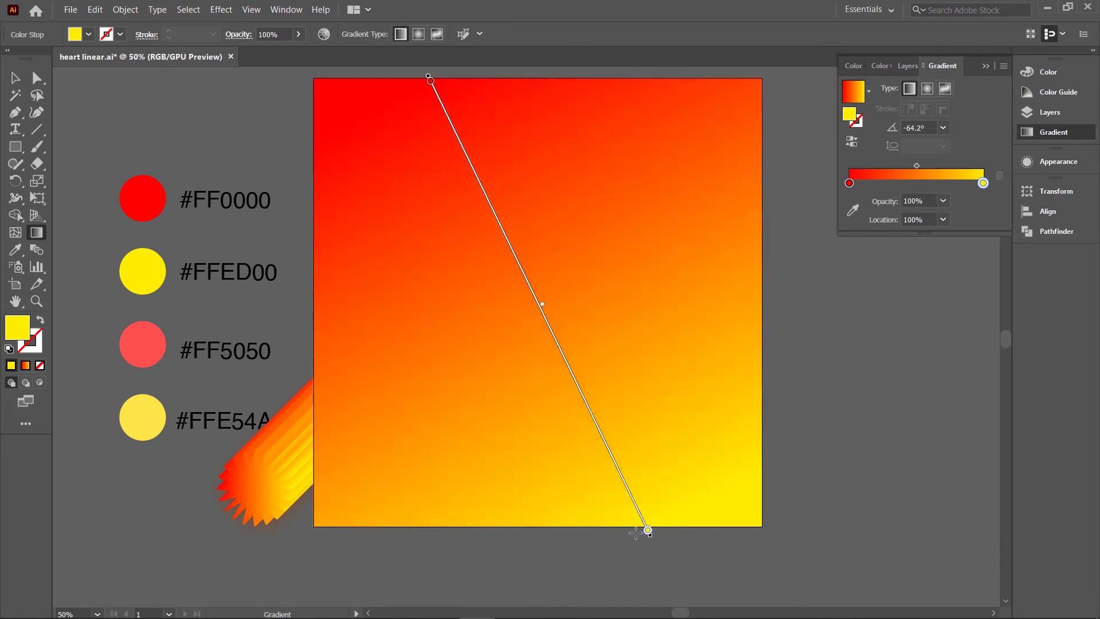
left_click(986, 67)
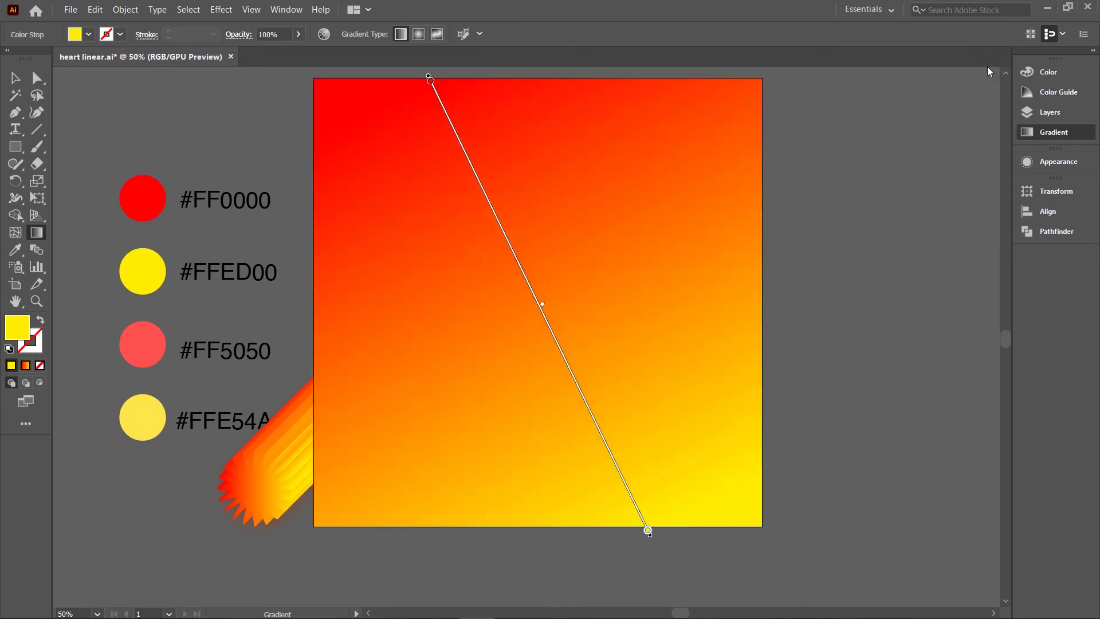
right_click(581, 244)
mouse_move(619, 470)
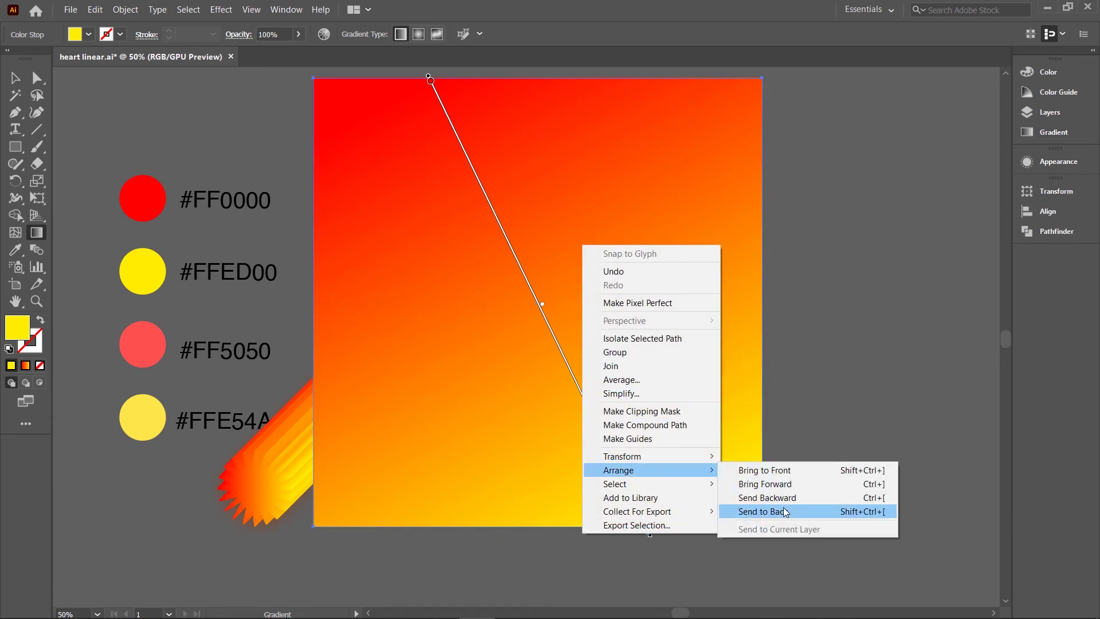
left_click(767, 511)
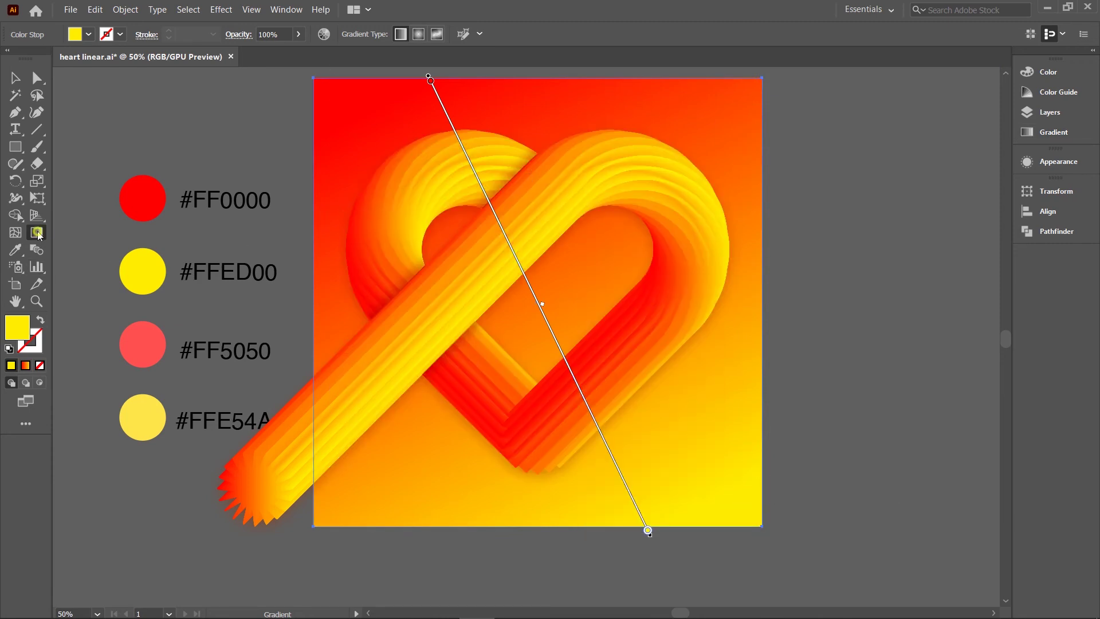
Step: Set the gradient stops to #FF5050 on the left and #FFE54A on the right
double_click(36, 232)
left_click(849, 183)
left_click(852, 210)
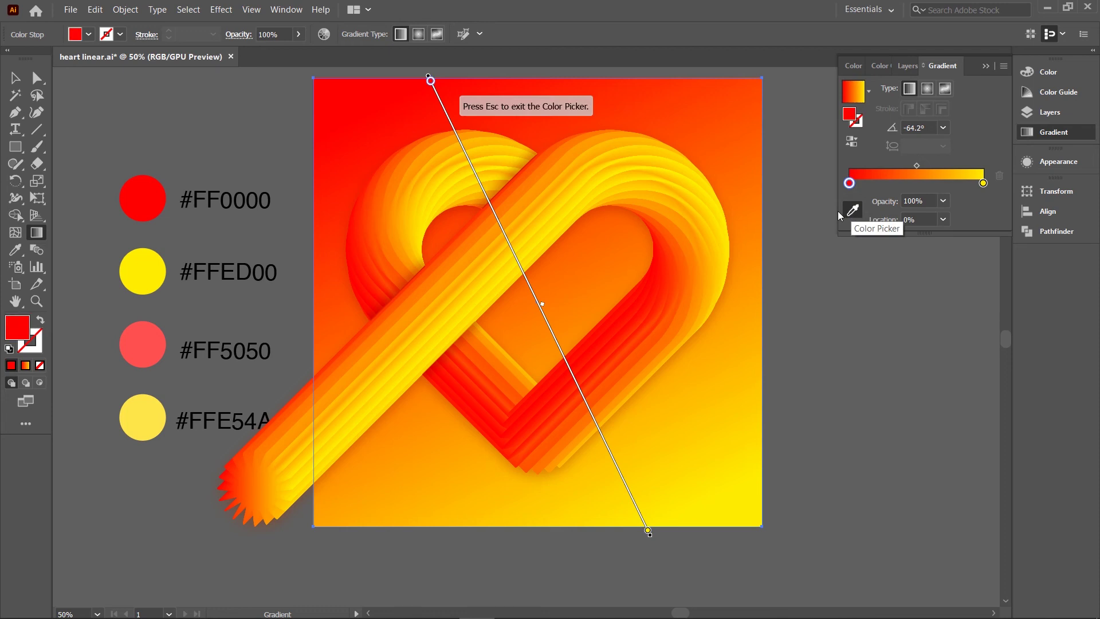
left_click(152, 338)
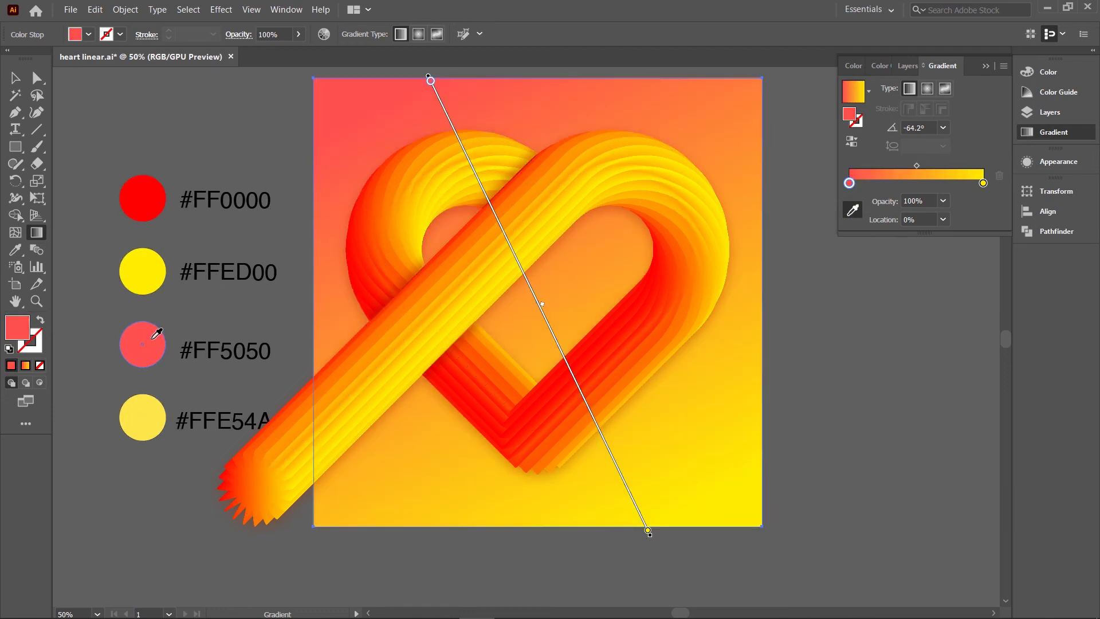
left_click(983, 183)
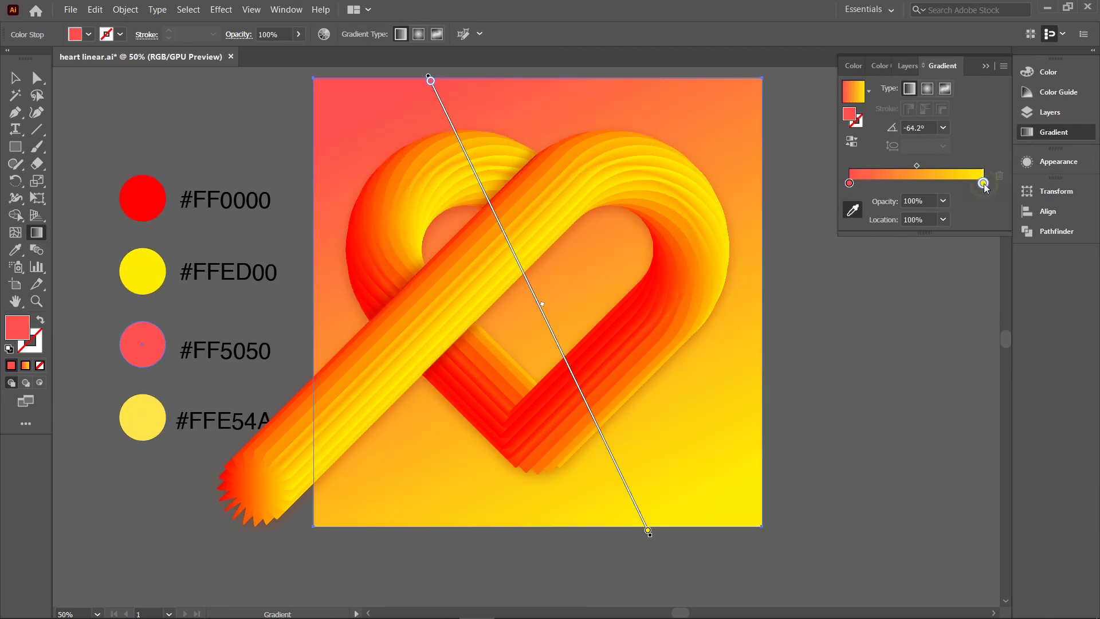
left_click(151, 408)
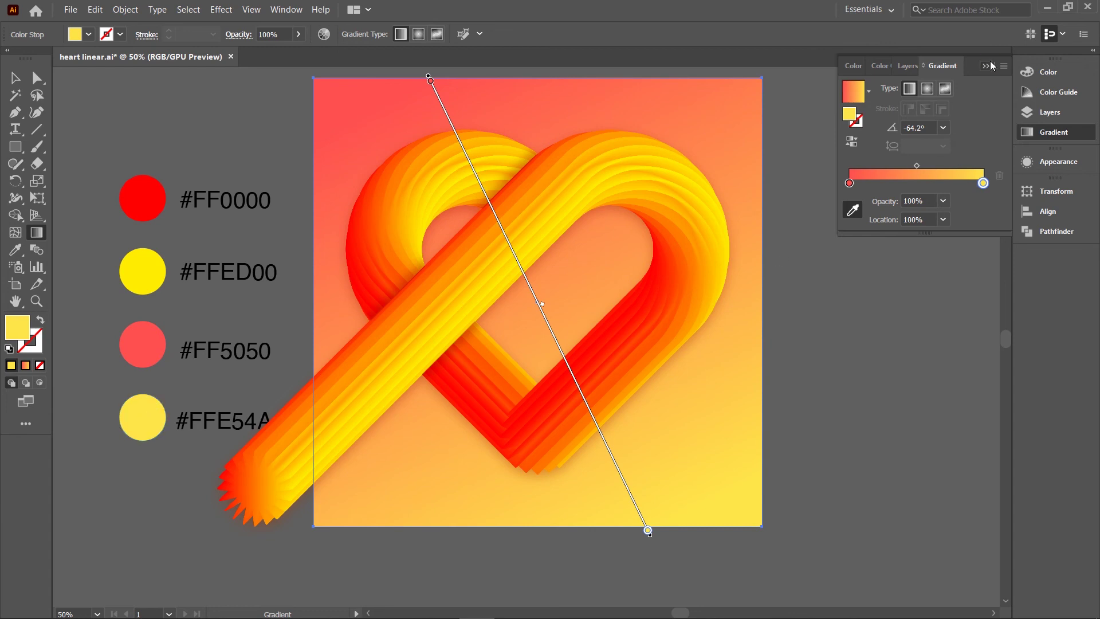
key("v")
Step: Stretch the gradient's direction line diagonally across the whole artboard
scroll(417, 158, "up", 1)
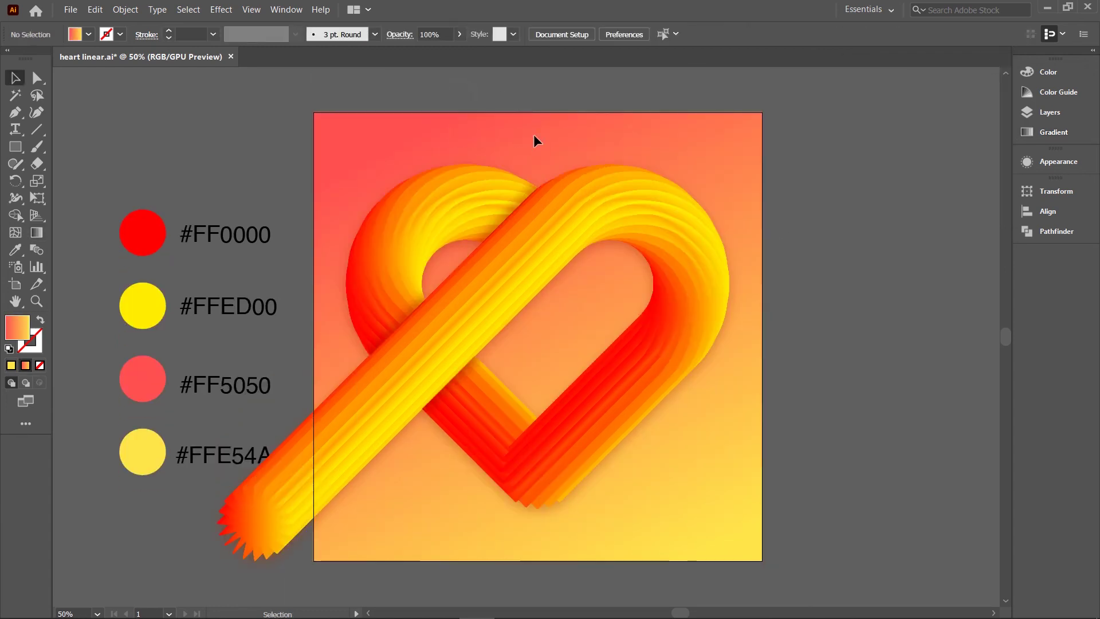
left_click(35, 233)
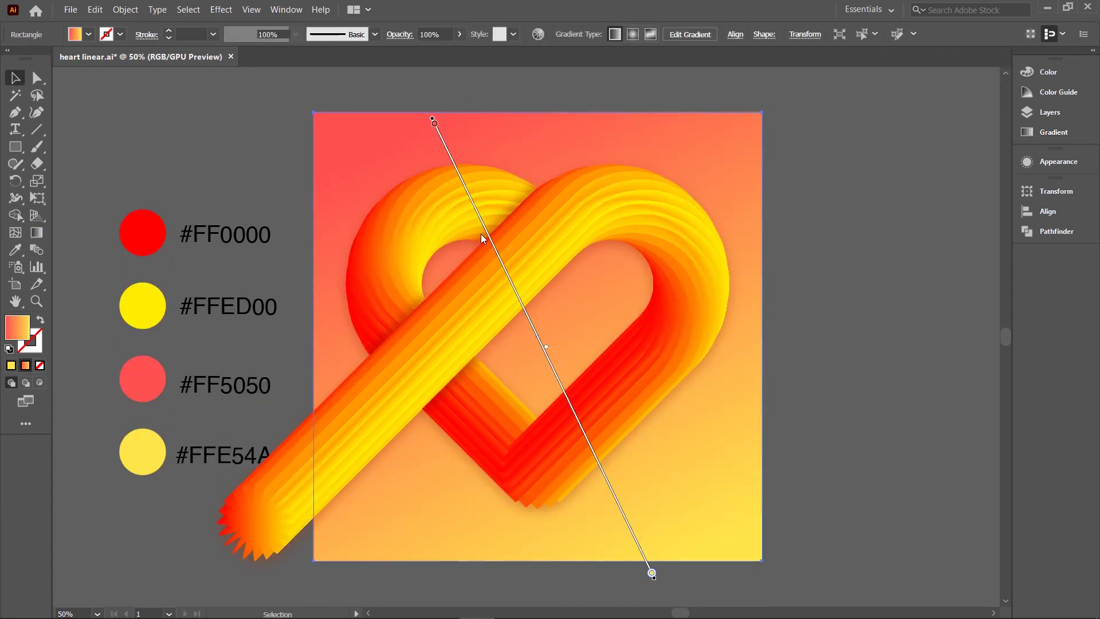
left_click_drag(464, 189, 442, 139)
left_click(625, 518)
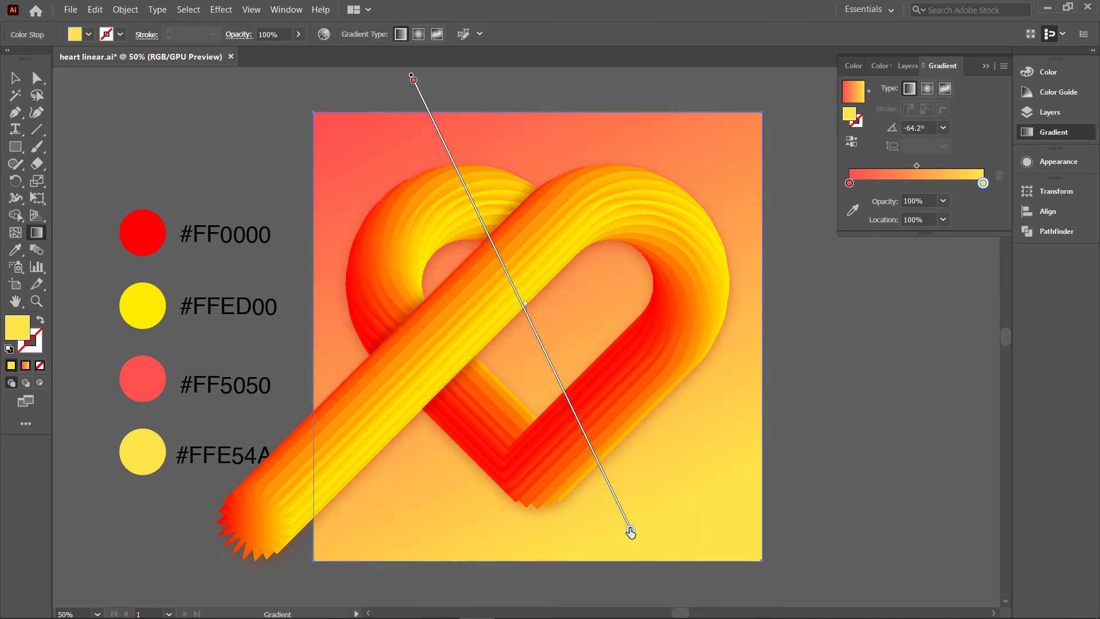
left_click_drag(625, 518, 654, 534)
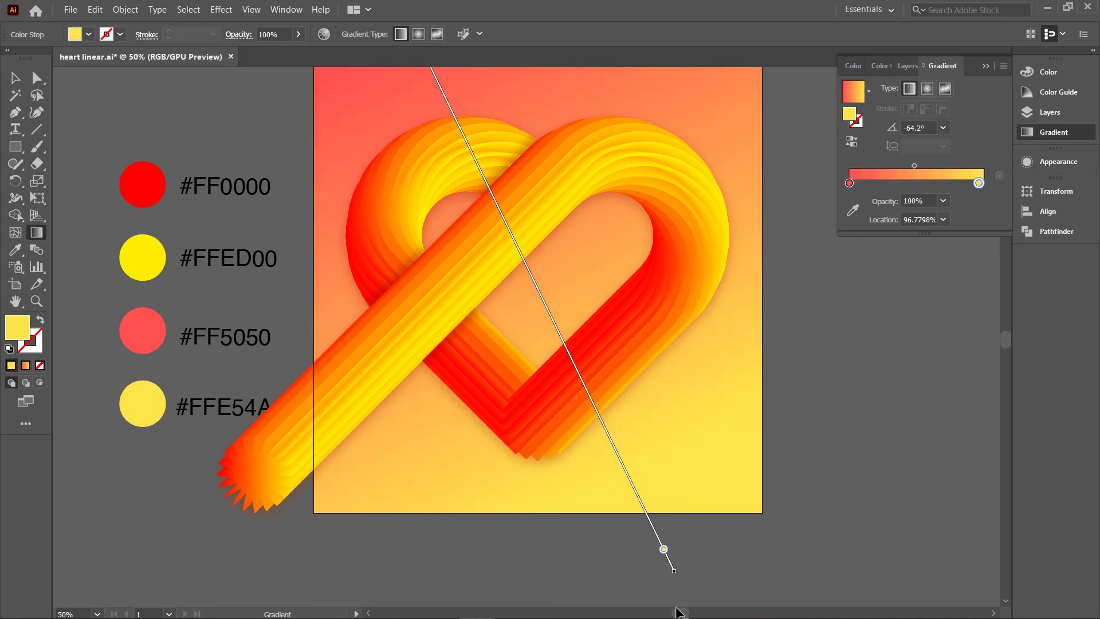
scroll(654, 534, "up", 3)
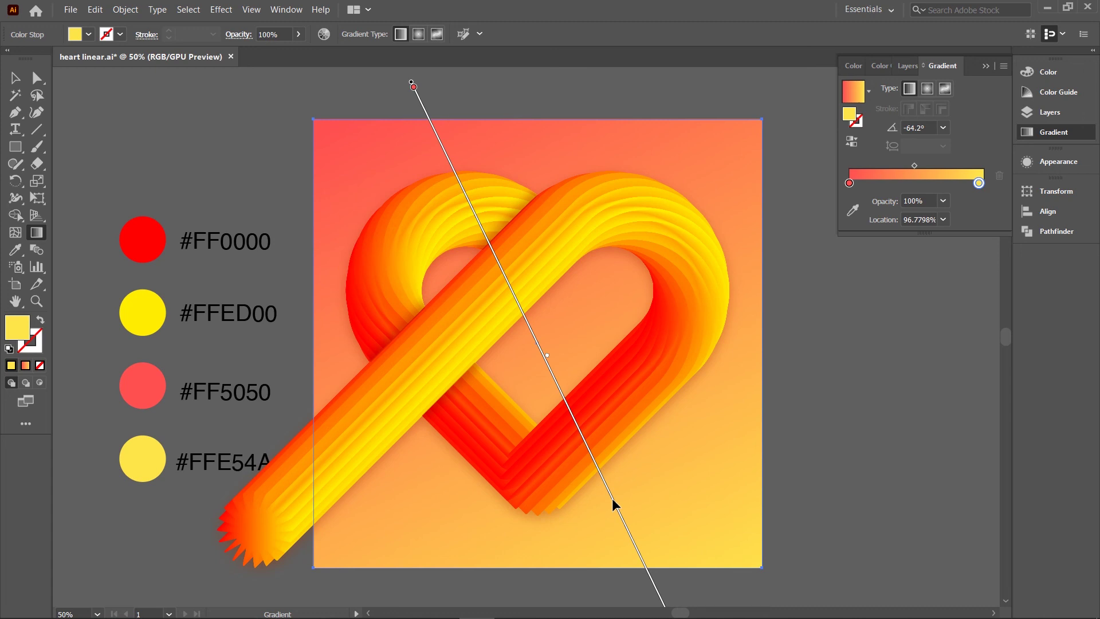
scroll(410, 82, "up", 3)
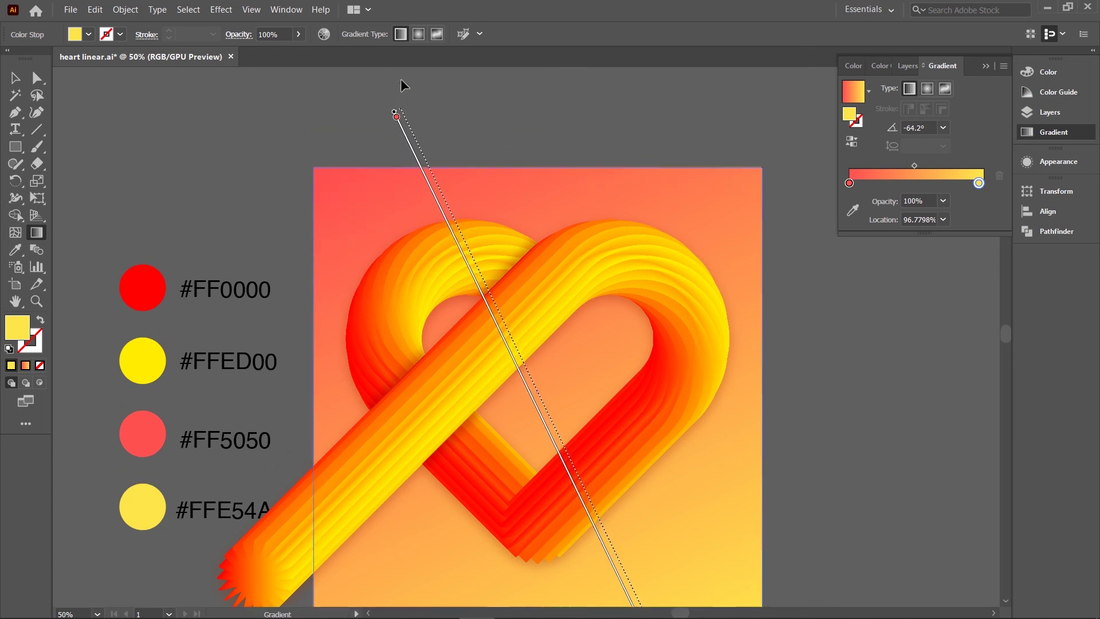
scroll(598, 212, "down", 3)
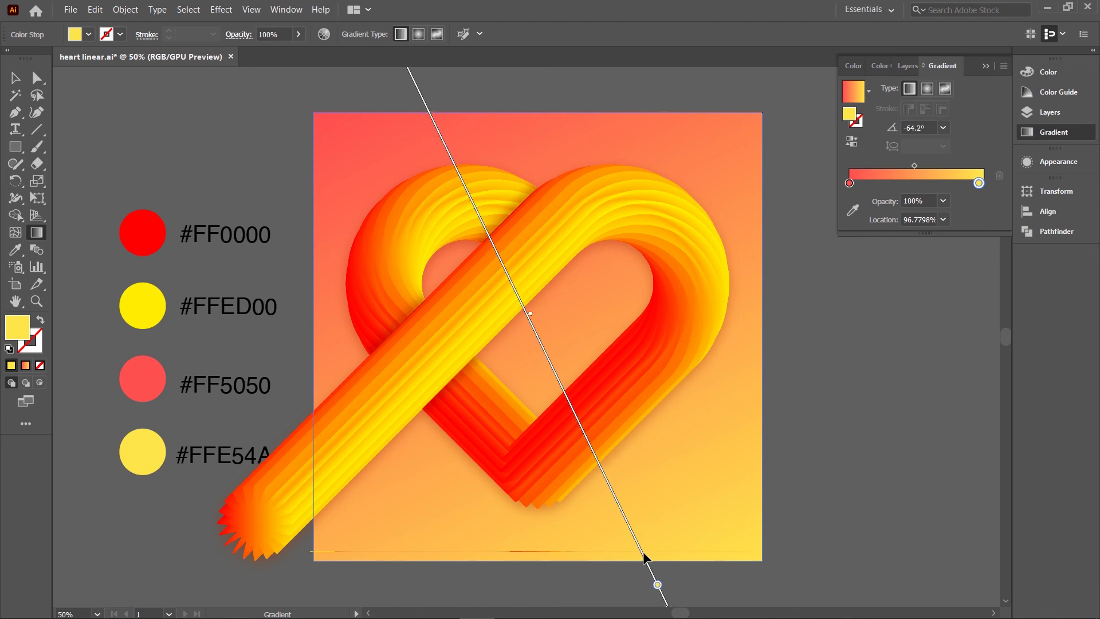
left_click_drag(658, 589, 666, 603)
left_click(988, 66)
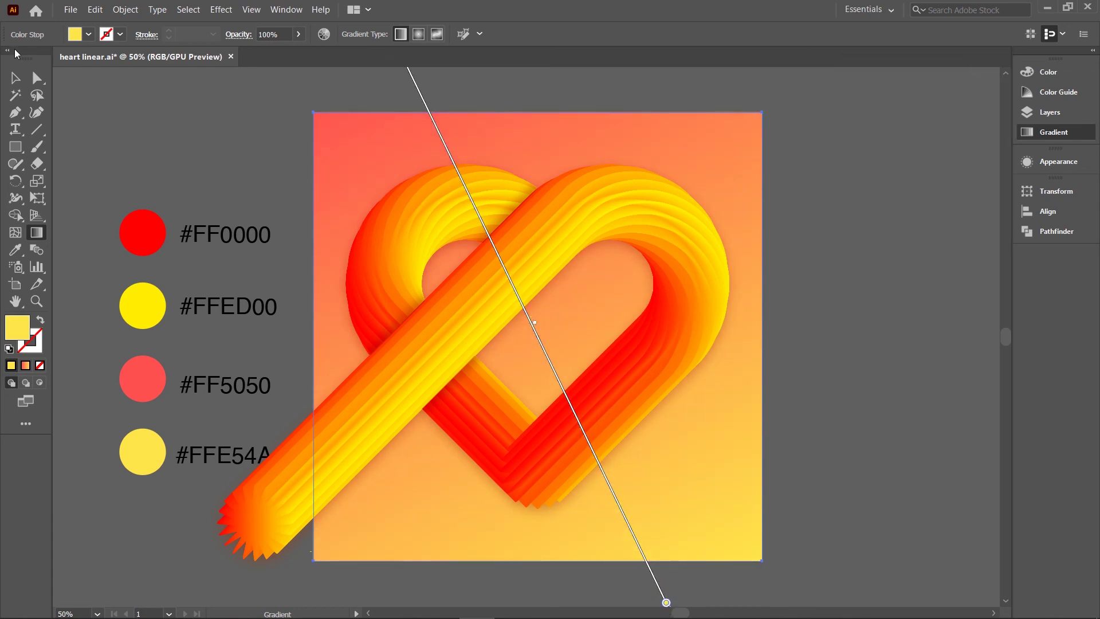
left_click(14, 81)
scroll(392, 171, "up", 1)
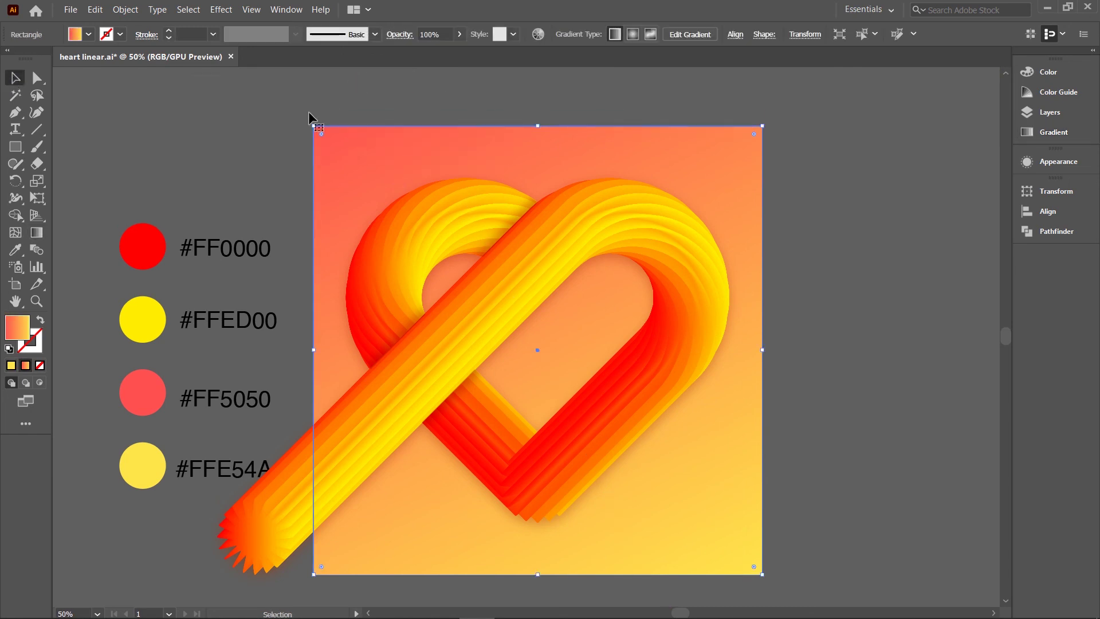
Step: Paste a copy of the gradient square in front and bring it above the heart
left_click(95, 10)
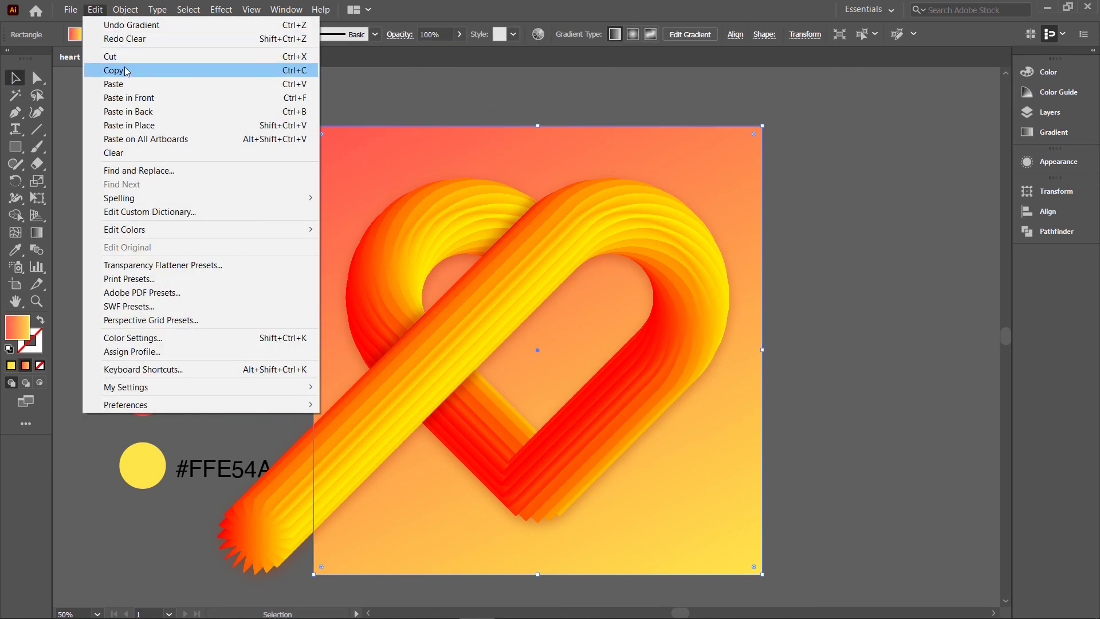
left_click(128, 71)
left_click(95, 10)
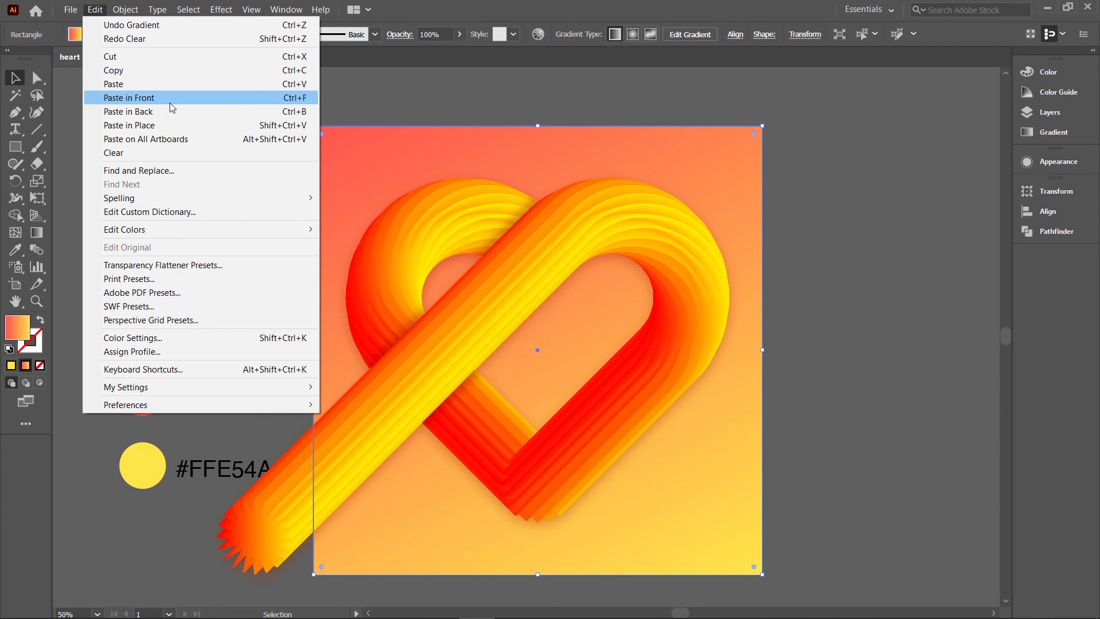
left_click(170, 103)
right_click(669, 149)
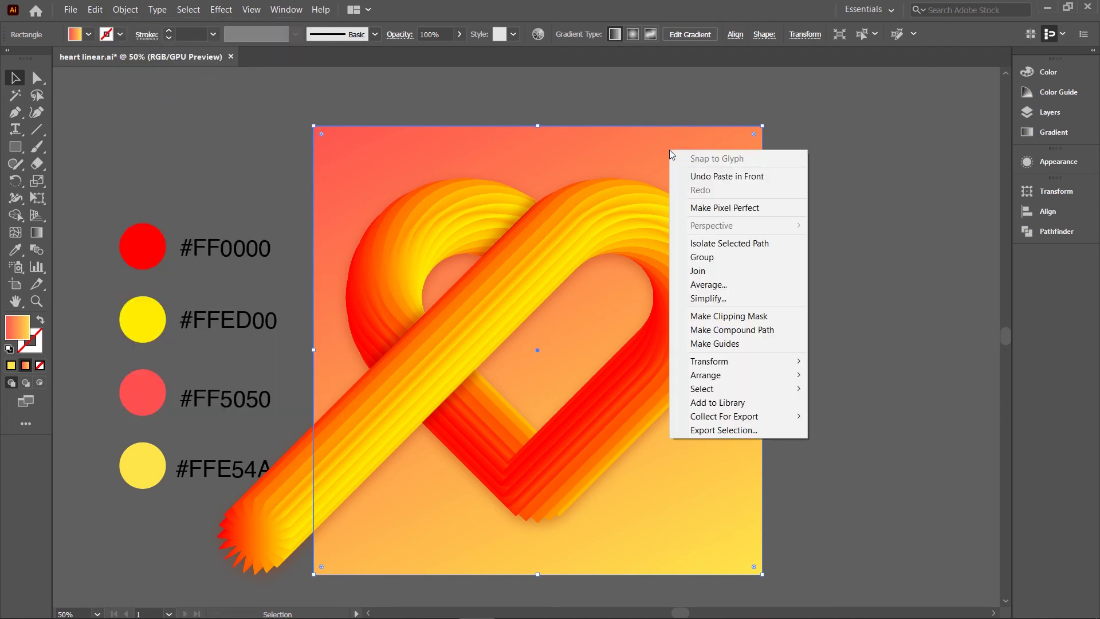
mouse_move(705, 374)
left_click(887, 373)
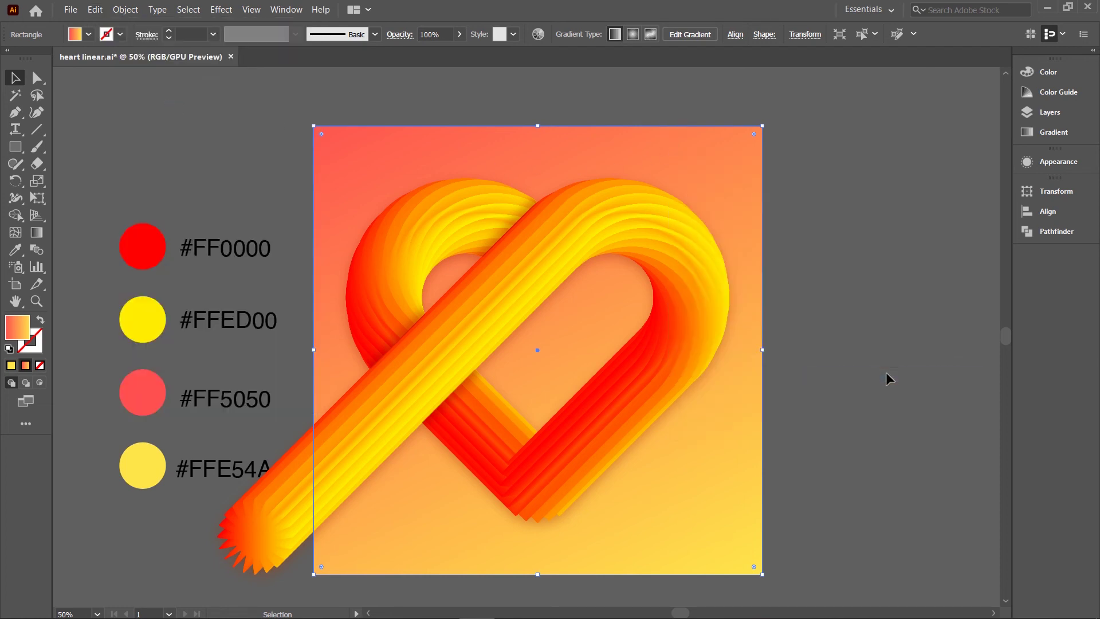
Step: Make a clipping mask from the square copy and the heart artwork, trimming it at the artboard edges
left_click(468, 433, "shift")
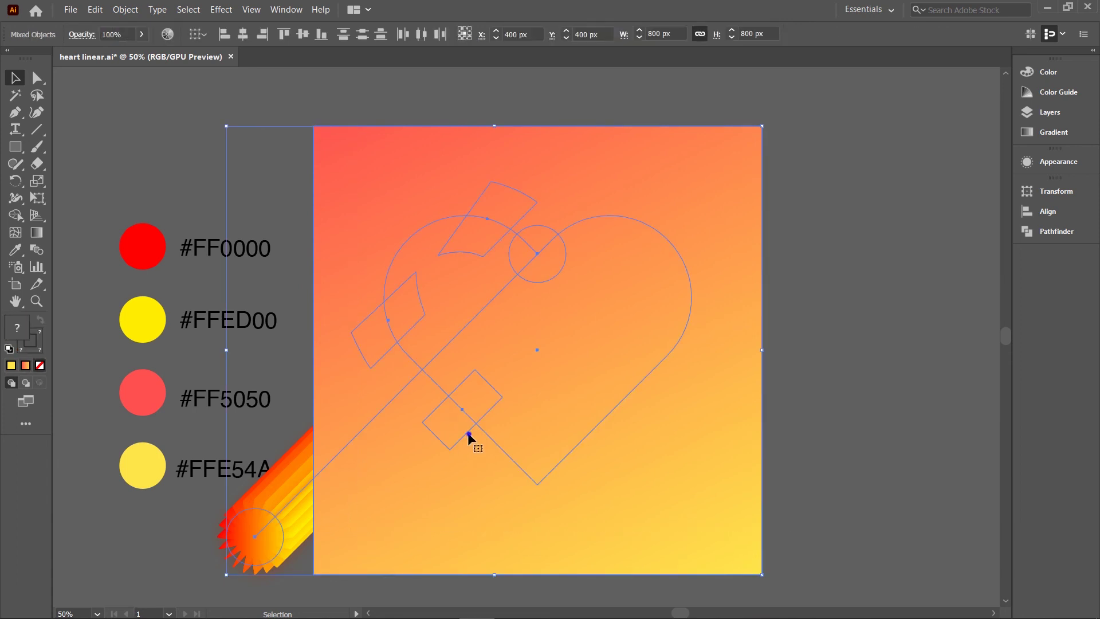
right_click(468, 434)
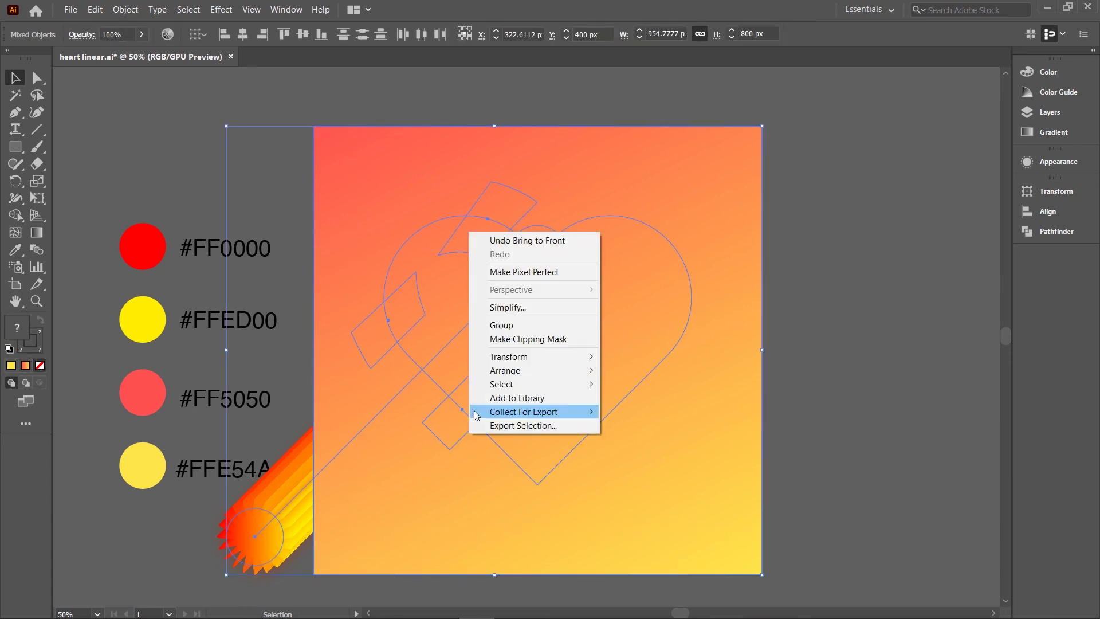
left_click(583, 339)
key("ctrl+0")
left_click(839, 255)
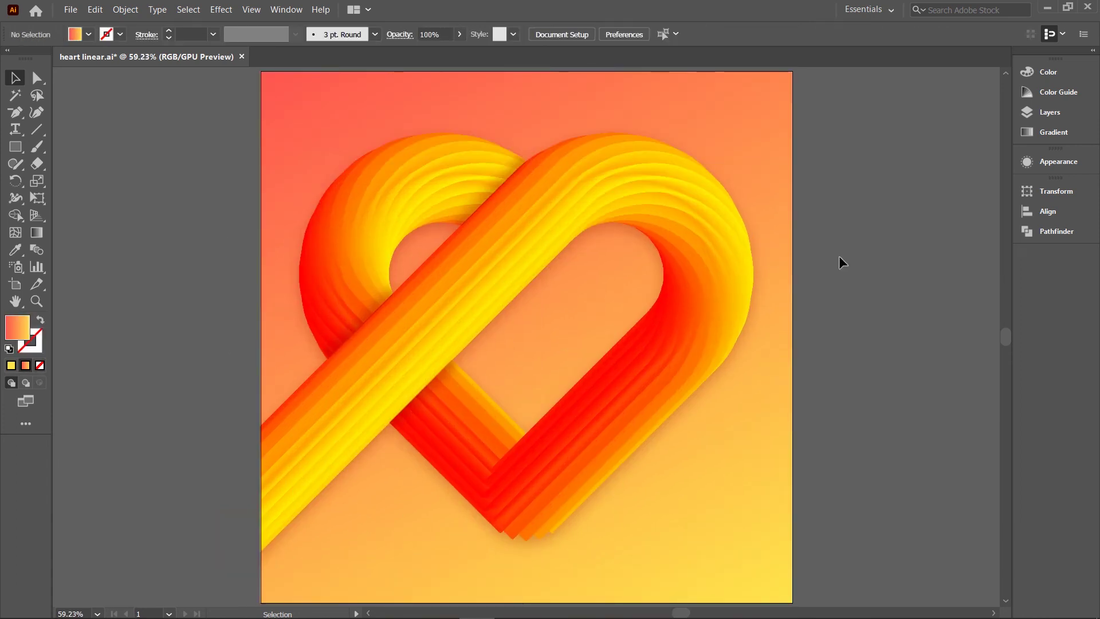